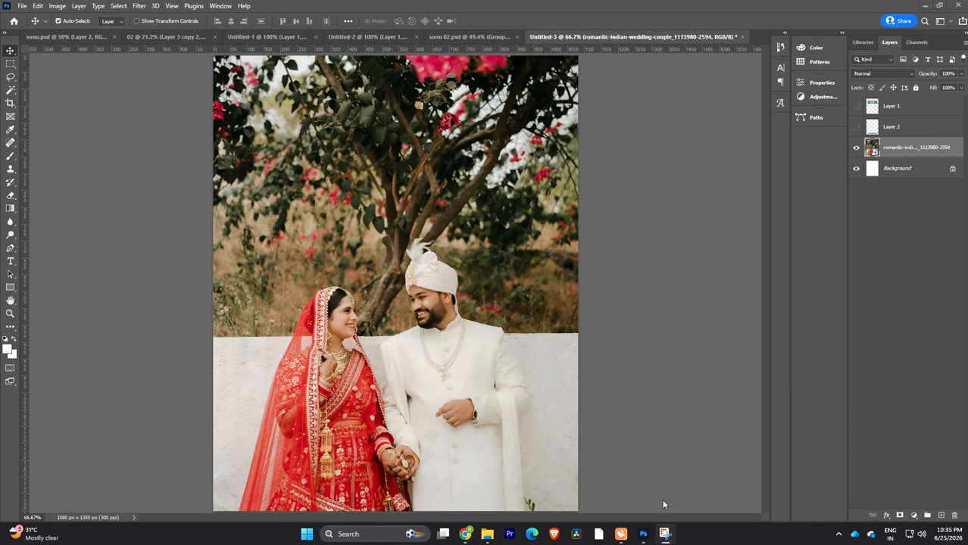
{"action": "left_click", "coordinate": [664, 536]}
{"action": "right_click", "coordinate": [664, 536]}
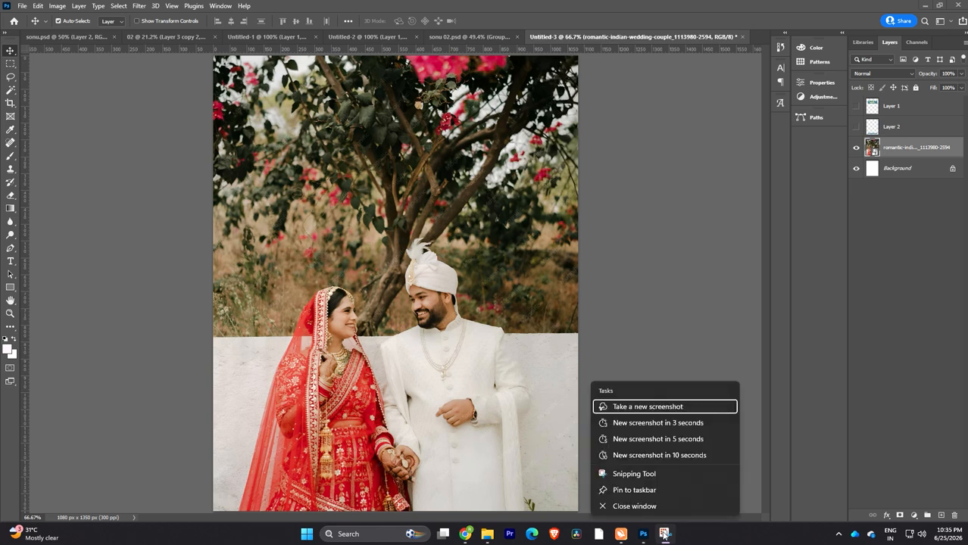
{"action": "left_click", "coordinate": [663, 334]}
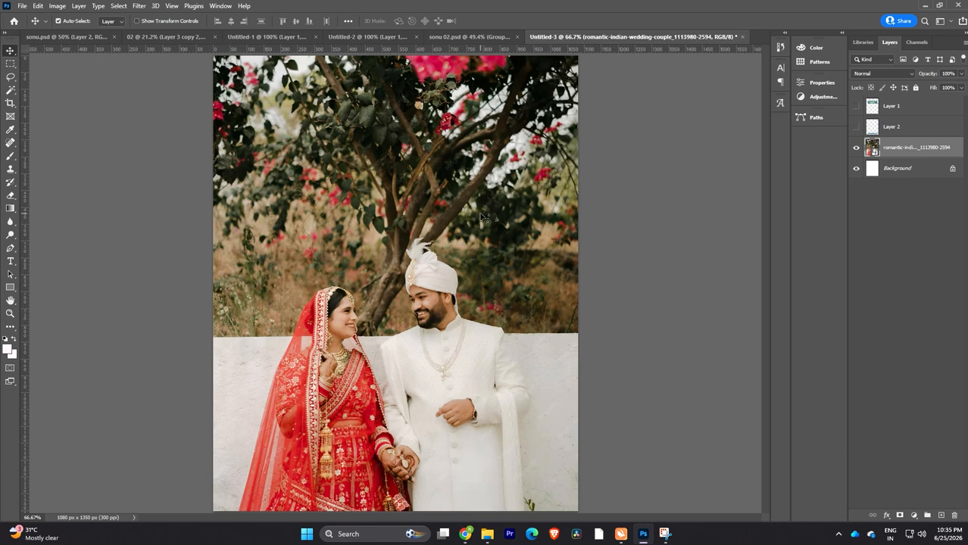
- Add a text line reading "We're Getting merried" over the tree near the top of the wedding photo
{"action": "key", "text": "t"}
{"action": "left_click", "coordinate": [304, 112]}
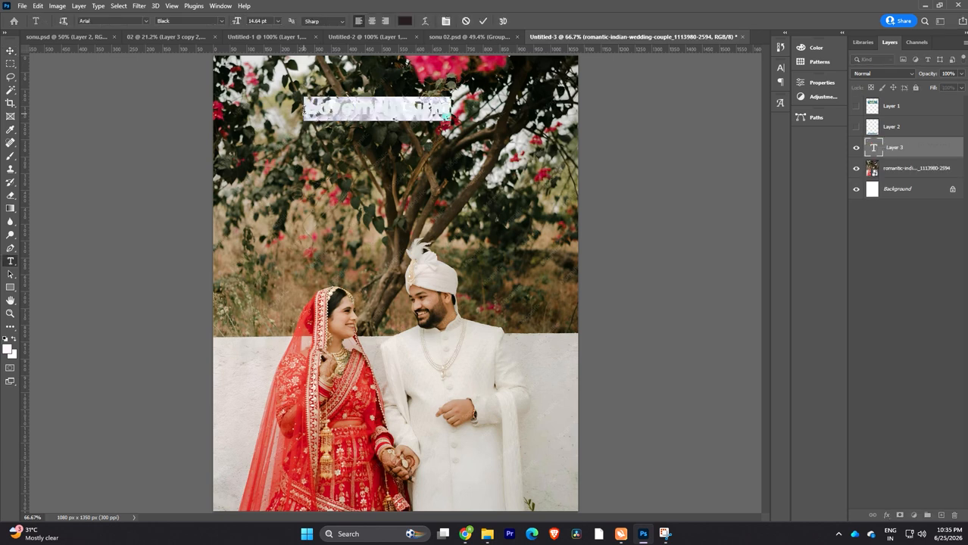
{"action": "type", "text": "We"}
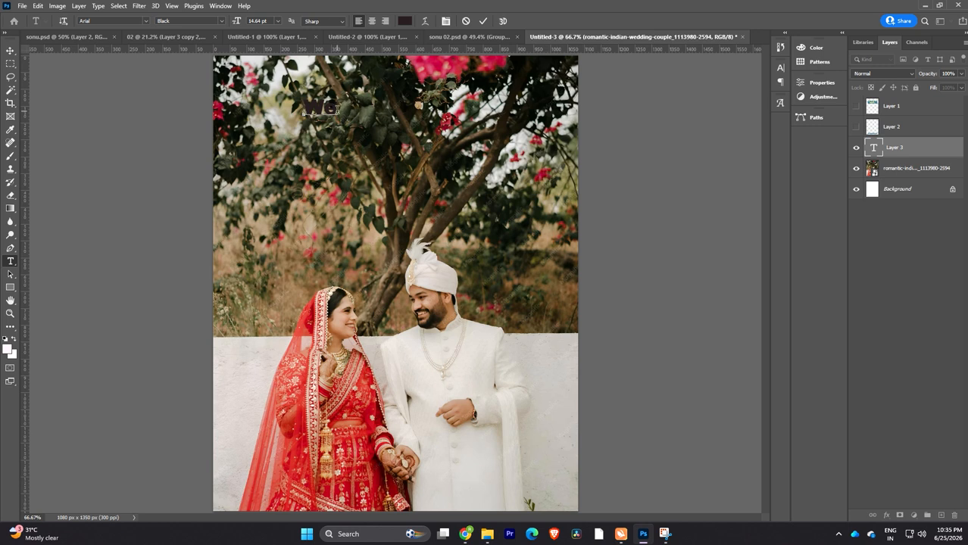
{"action": "type", "text": "dd Havi"}
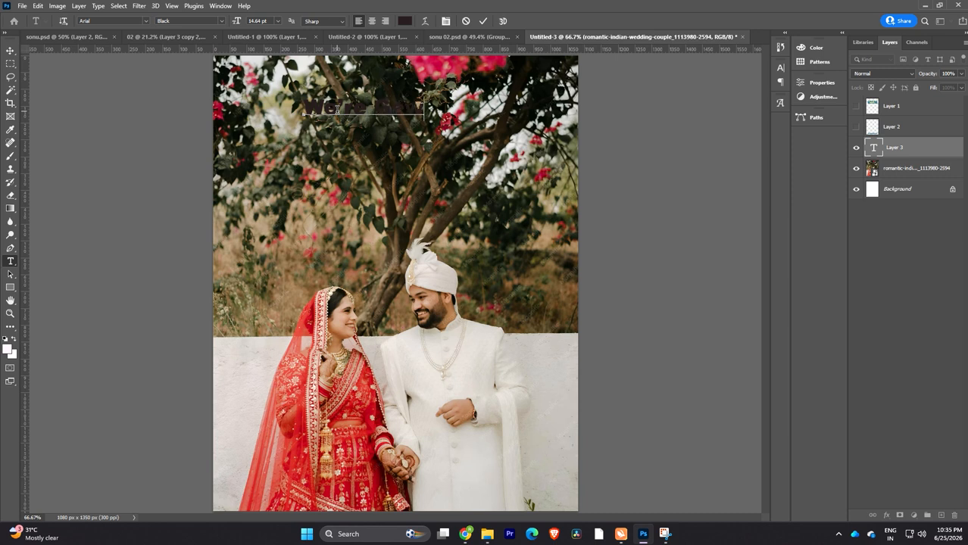
{"action": "key", "text": "BackSpace"}
{"action": "key", "text": "BackSpace"}
{"action": "type", "text": "tting Ma"}
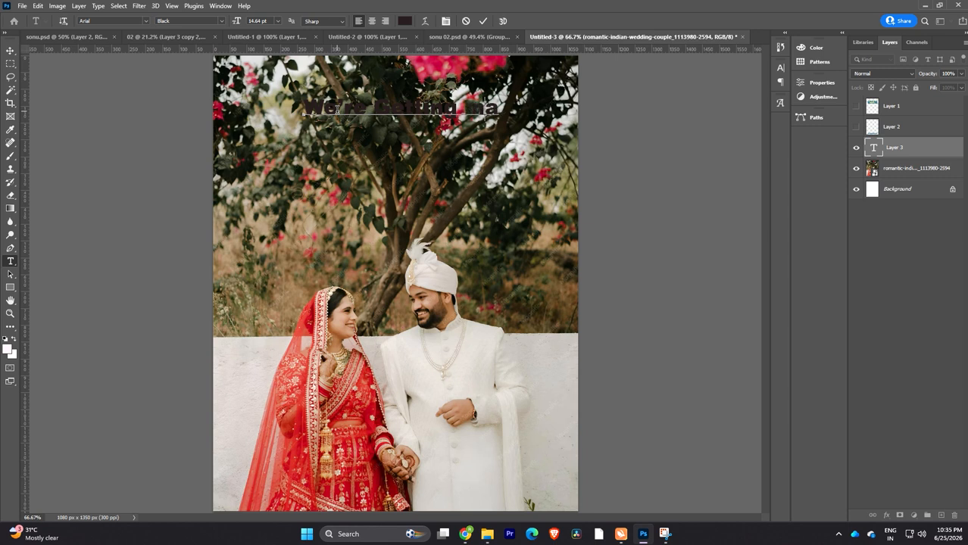
{"action": "type", "text": "rried"}
- Set the color of the whole headline to the light gold #ffd597
{"action": "key", "text": "ctrl+a"}
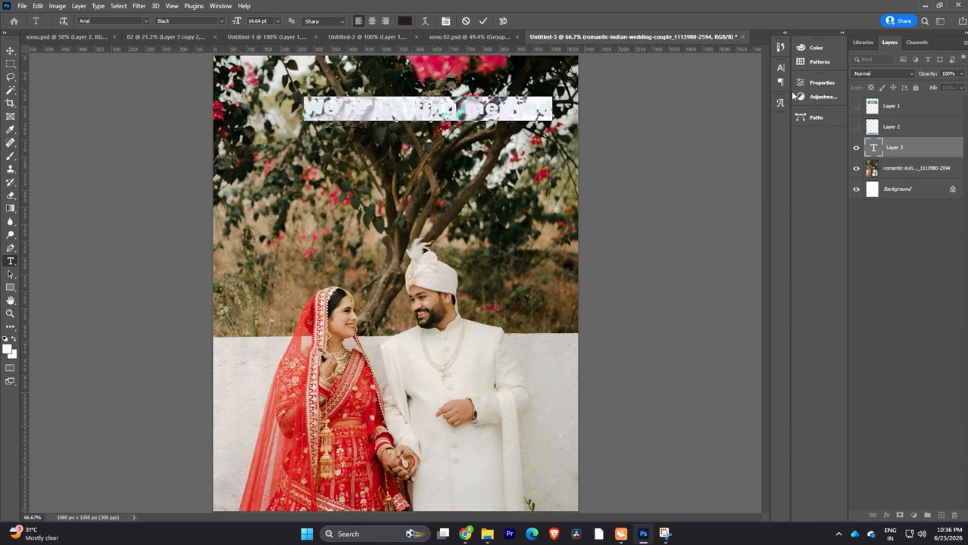
{"action": "left_click", "coordinate": [780, 68]}
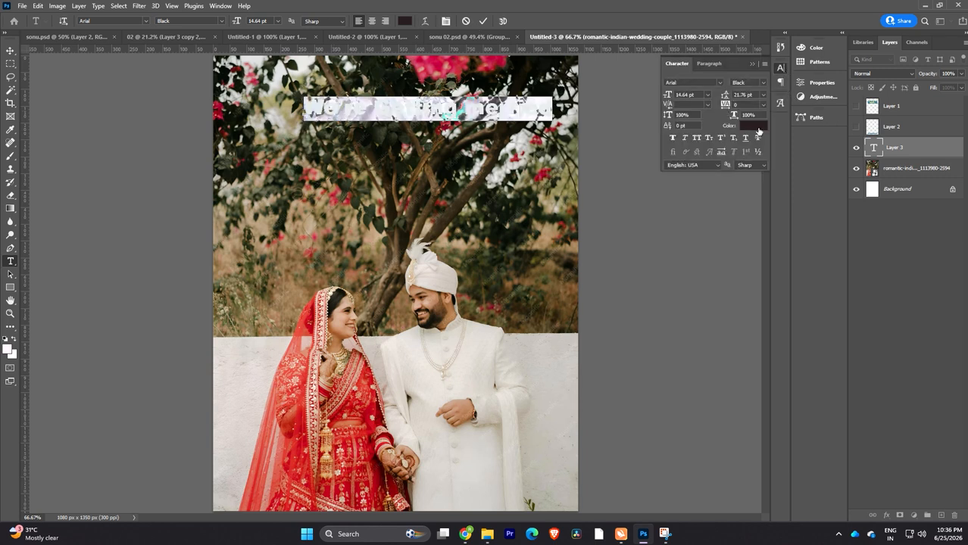
{"action": "left_click", "coordinate": [758, 128]}
{"action": "left_click", "coordinate": [518, 252]}
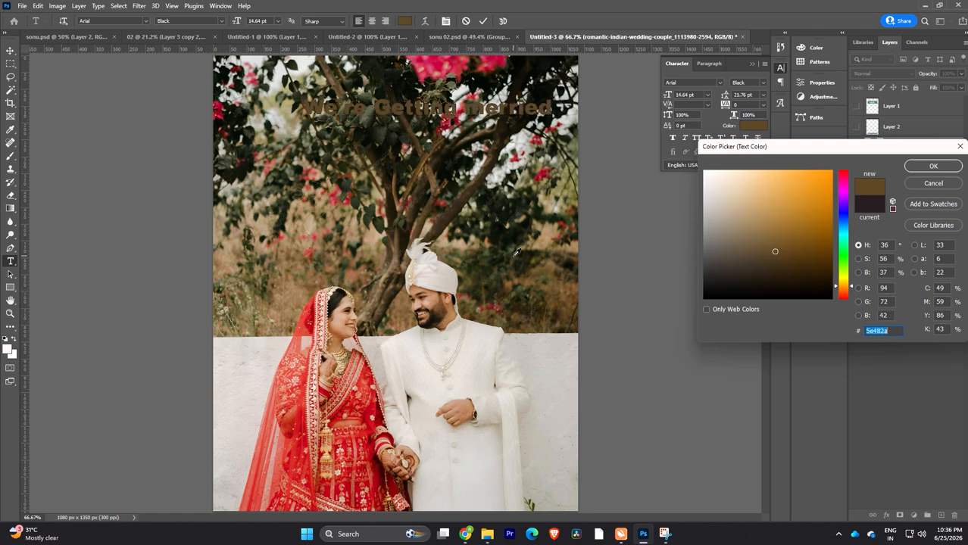
{"action": "left_click", "coordinate": [773, 169]}
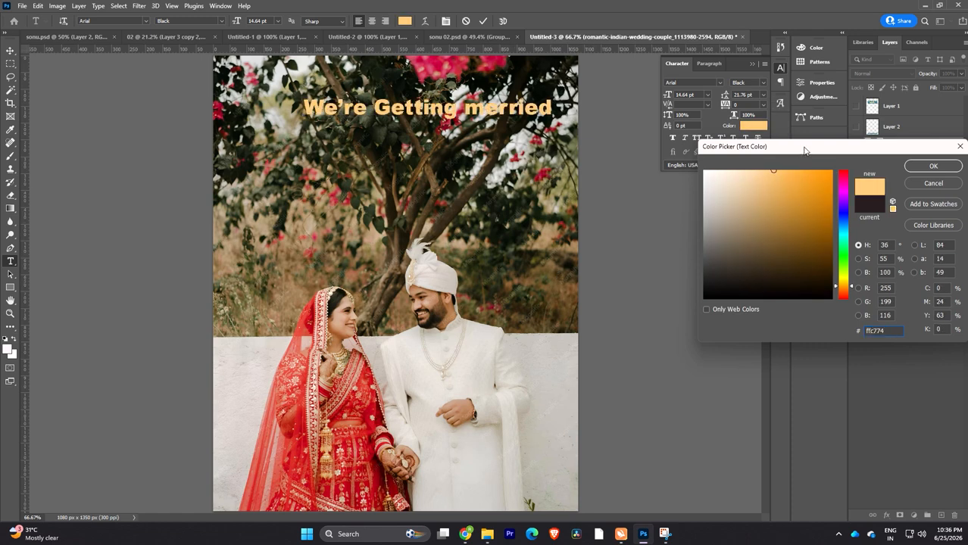
{"action": "left_click", "coordinate": [756, 170]}
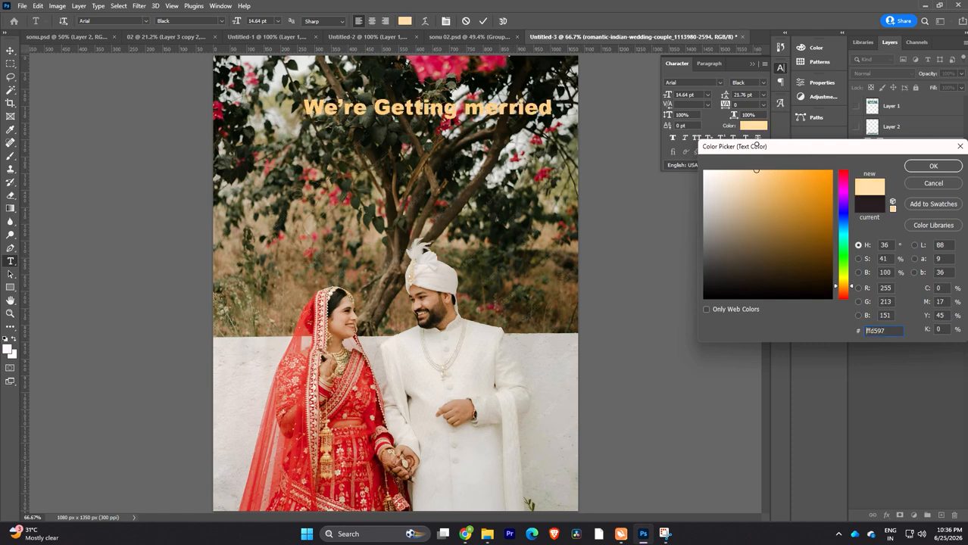
{"action": "left_click", "coordinate": [926, 166]}
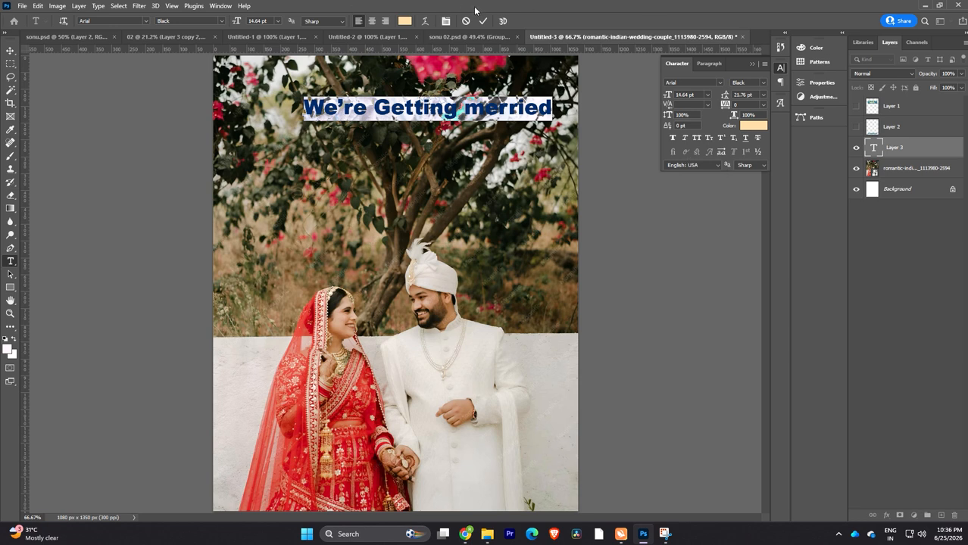
- Finish editing the headline text and move it slightly lower and left over the tree
{"action": "left_click", "coordinate": [455, 110]}
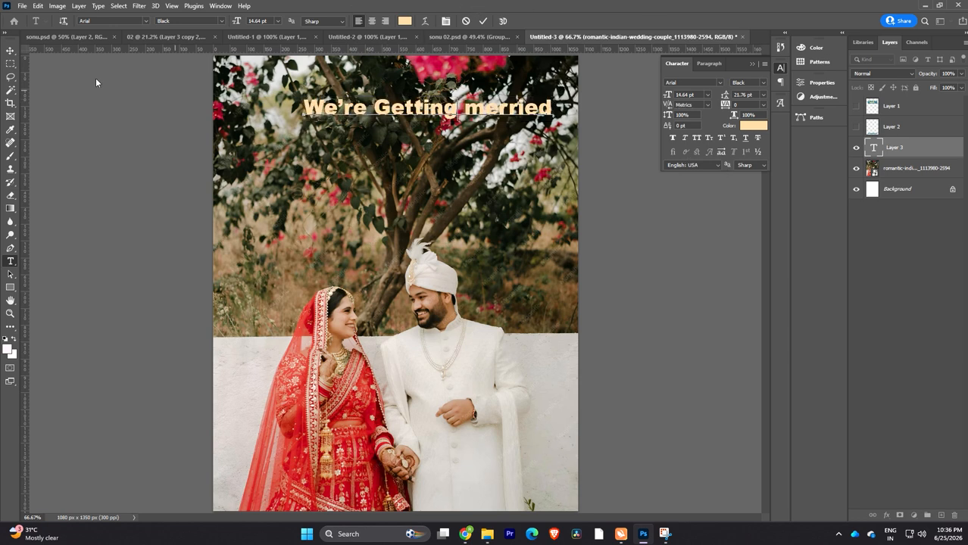
{"action": "left_click", "coordinate": [11, 52]}
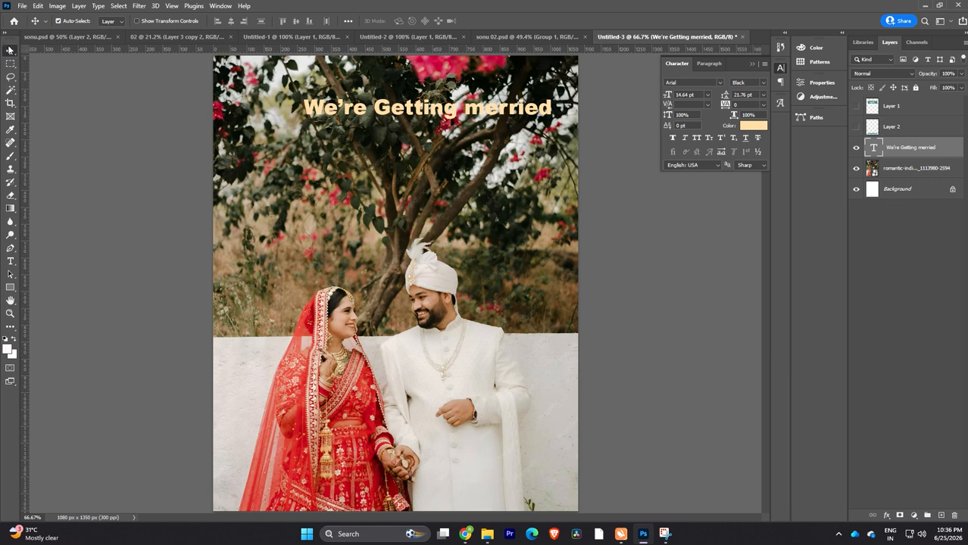
{"action": "left_click_drag", "start_coordinate": [489, 118], "coordinate": [468, 159]}
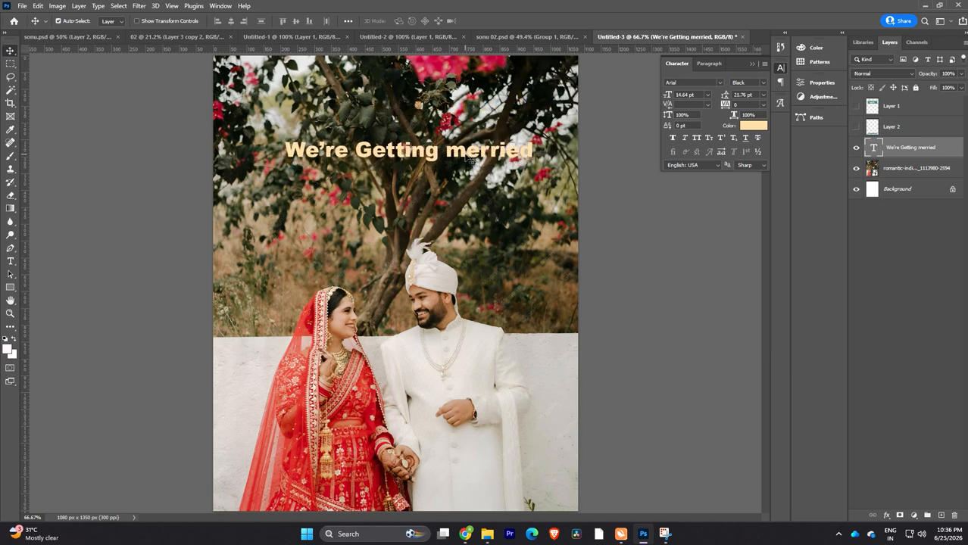
- Browse through the fonts for the headline and set it to Birch Std Regular
{"action": "double_click", "coordinate": [468, 159]}
{"action": "left_click", "coordinate": [692, 81]}
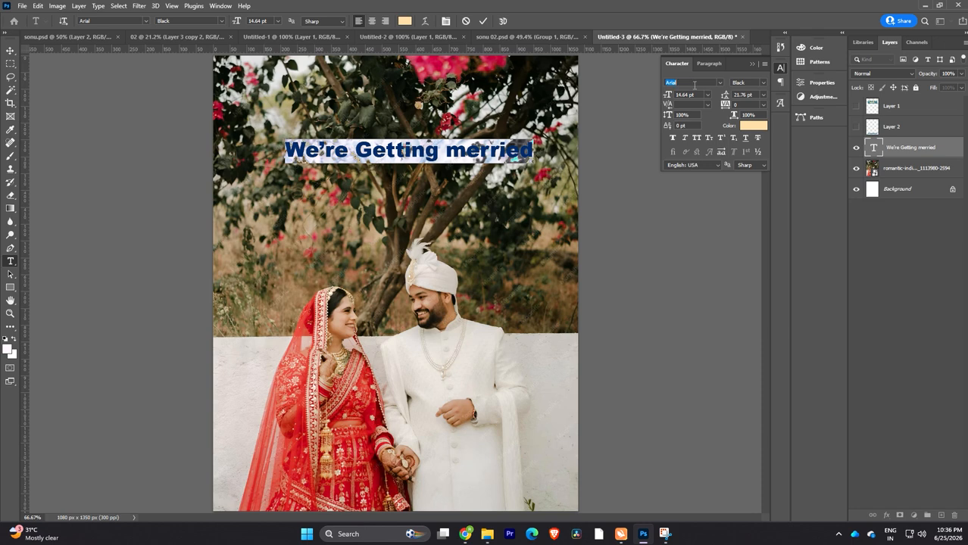
{"action": "key", "text": "Down"}
{"action": "key", "text": "Down"}
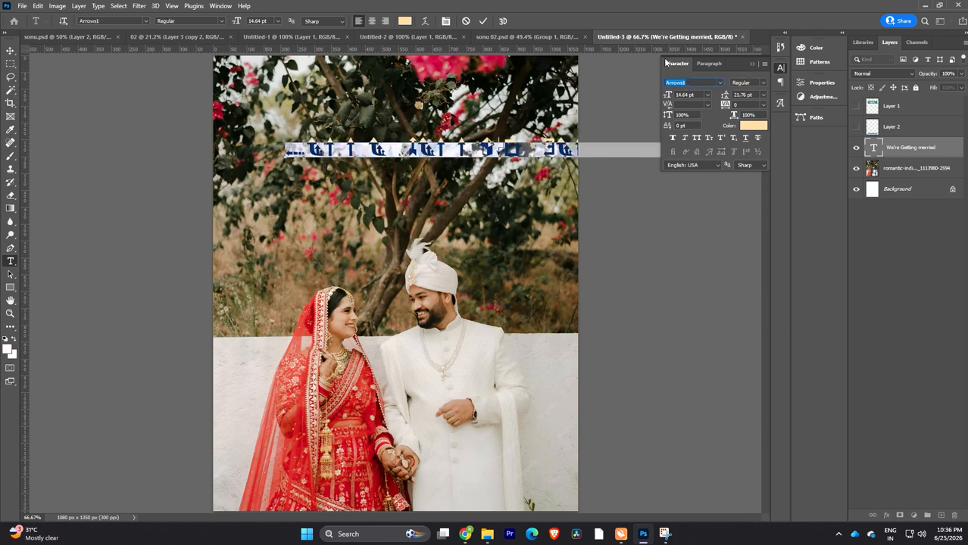
{"action": "key", "text": "Down"}
{"action": "key", "text": "Down"}
{"action": "key", "text": "Down"}
{"action": "key", "text": "Down"}
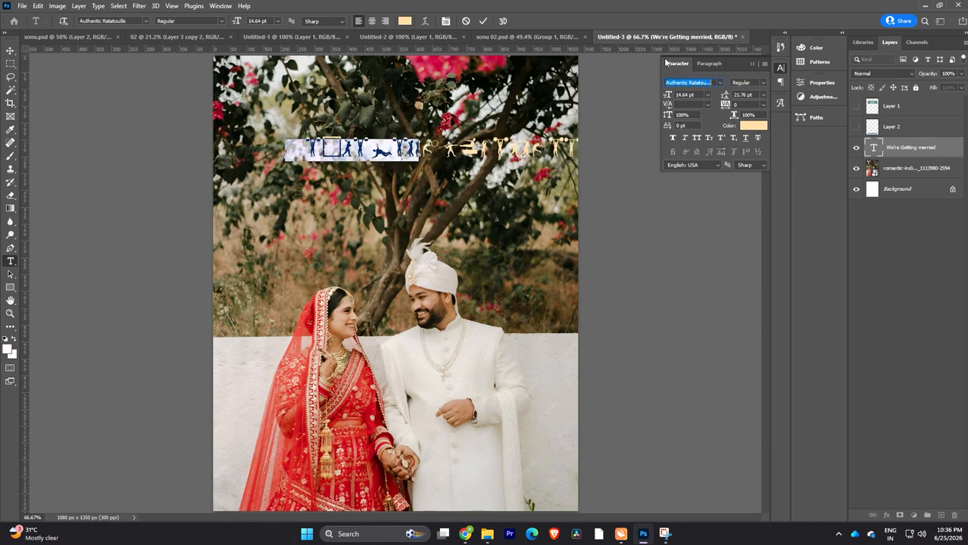
{"action": "key", "text": "Down"}
{"action": "key", "text": "Down"}
{"action": "key", "text": "Down"}
{"action": "key", "text": "Down"}
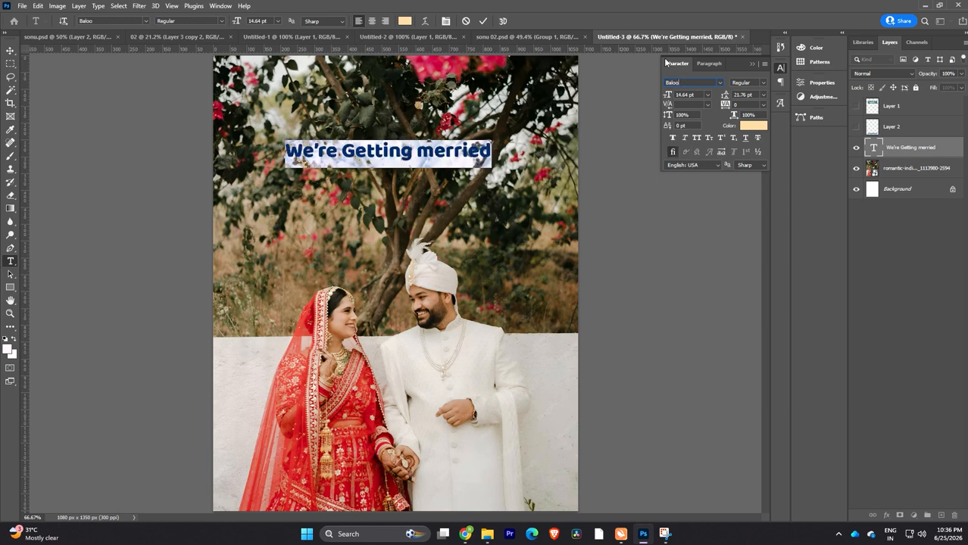
{"action": "key", "text": "Down"}
{"action": "key", "text": "Down"}
{"action": "key", "text": "Down"}
{"action": "key", "text": "Down"}
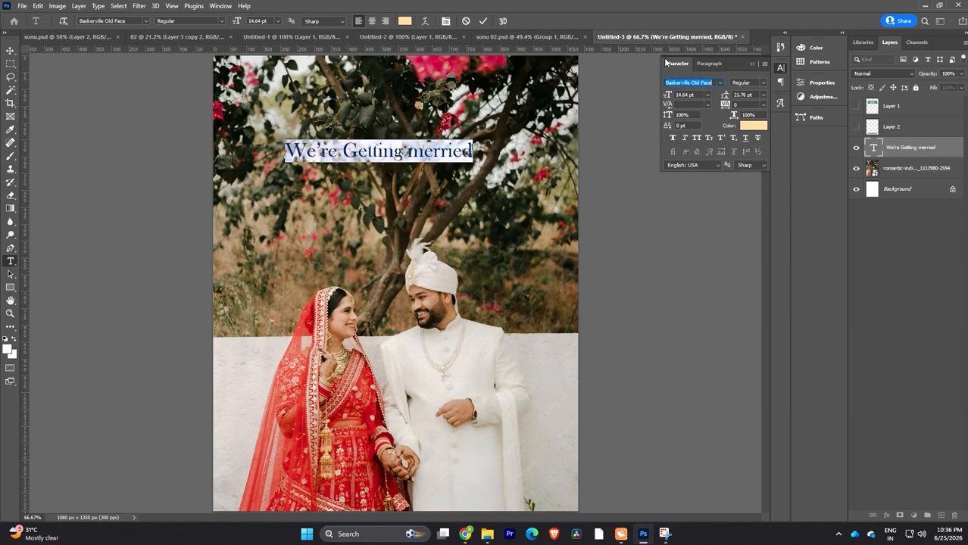
{"action": "key", "text": "Down"}
{"action": "key", "text": "Down"}
{"action": "key", "text": "Down"}
{"action": "key", "text": "Down"}
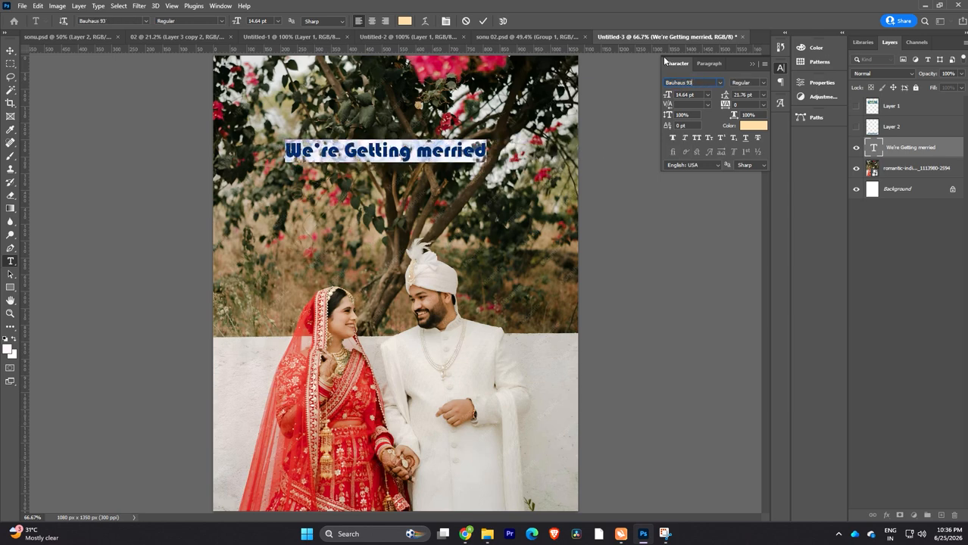
{"action": "key", "text": "Down"}
{"action": "key", "text": "Down"}
{"action": "key", "text": "Down"}
{"action": "key", "text": "Down"}
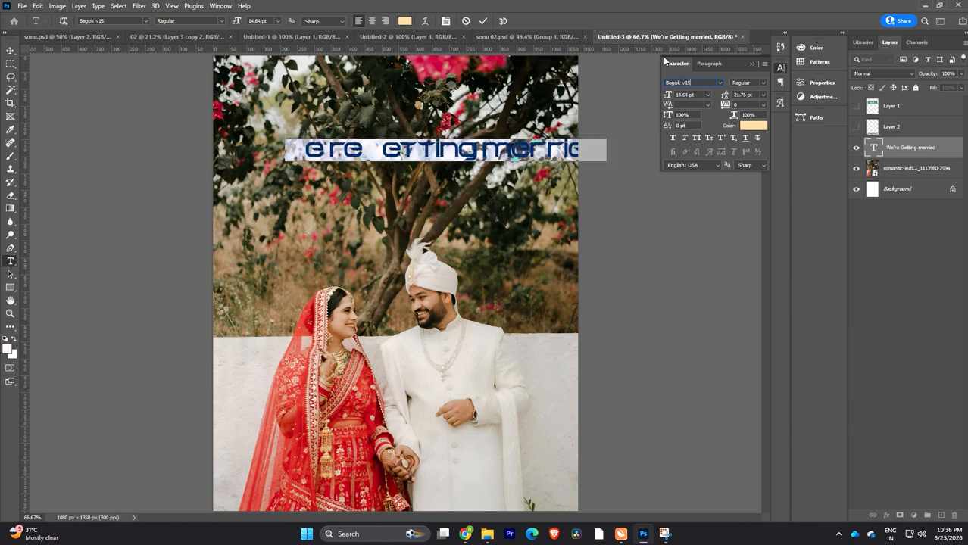
{"action": "key", "text": "Down"}
{"action": "key", "text": "Down"}
{"action": "key", "text": "Down"}
{"action": "key", "text": "Down"}
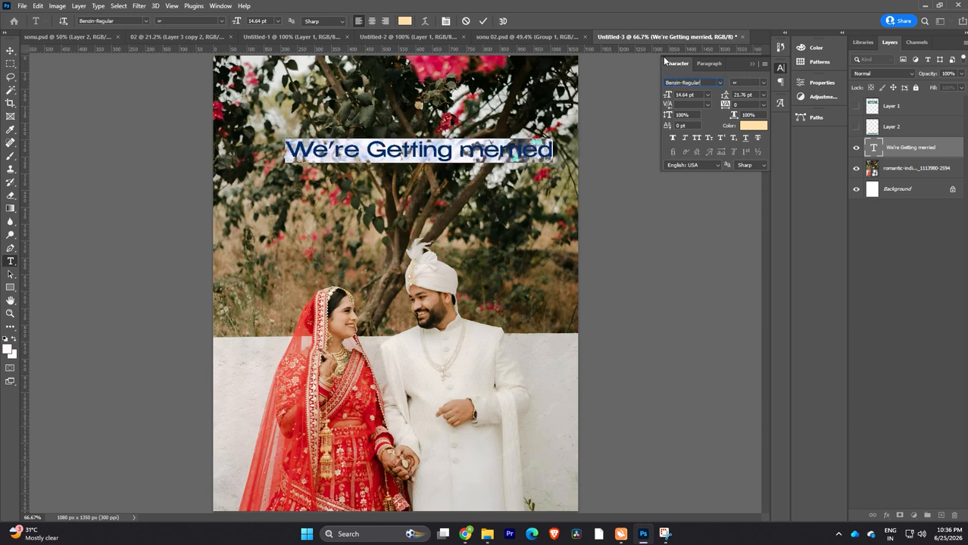
{"action": "key", "text": "Down"}
{"action": "key", "text": "Down"}
{"action": "key", "text": "Down"}
{"action": "key", "text": "Down"}
{"action": "key", "text": "Down"}
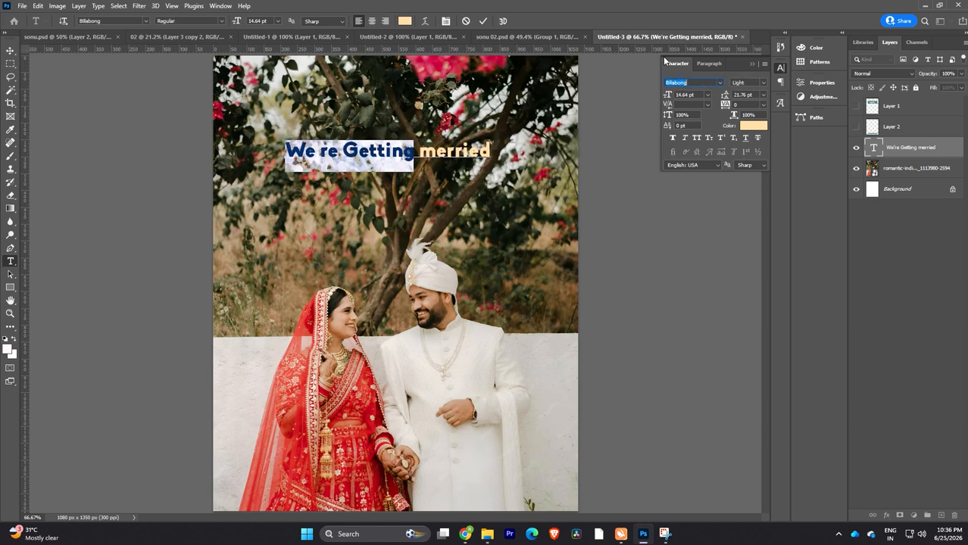
{"action": "key", "text": "Down"}
{"action": "key", "text": "Up"}
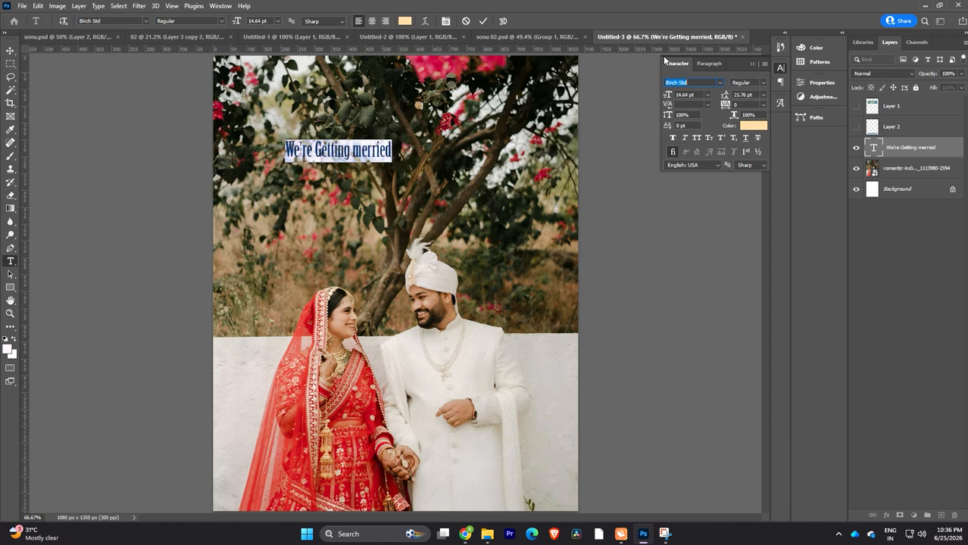
{"action": "left_click", "coordinate": [11, 50]}
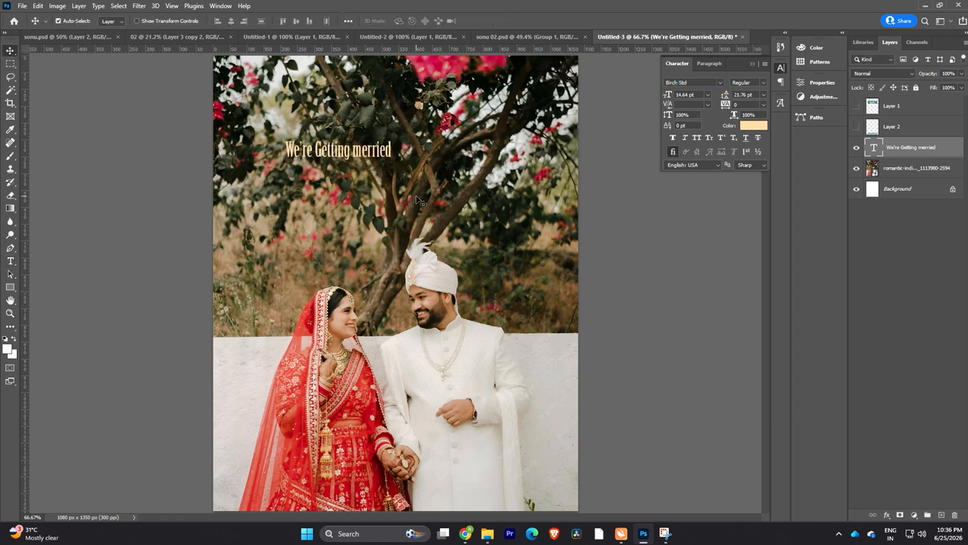
- Scale the headline up to about 214% and move it higher over the tree branches
{"action": "left_click_drag", "start_coordinate": [378, 161], "coordinate": [518, 151]}
{"action": "key", "text": "ctrl+t"}
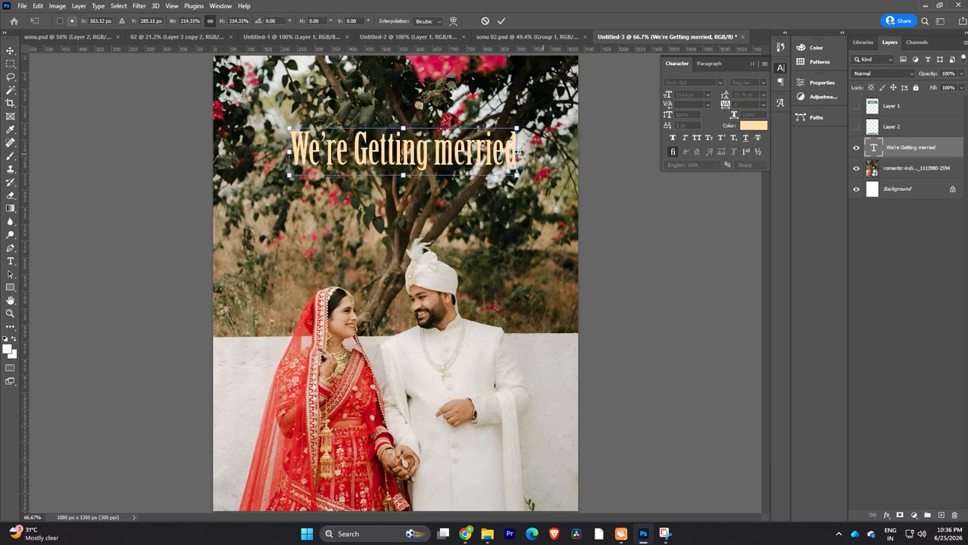
{"action": "left_click_drag", "start_coordinate": [446, 159], "coordinate": [447, 137]}
{"action": "key", "text": "Return"}
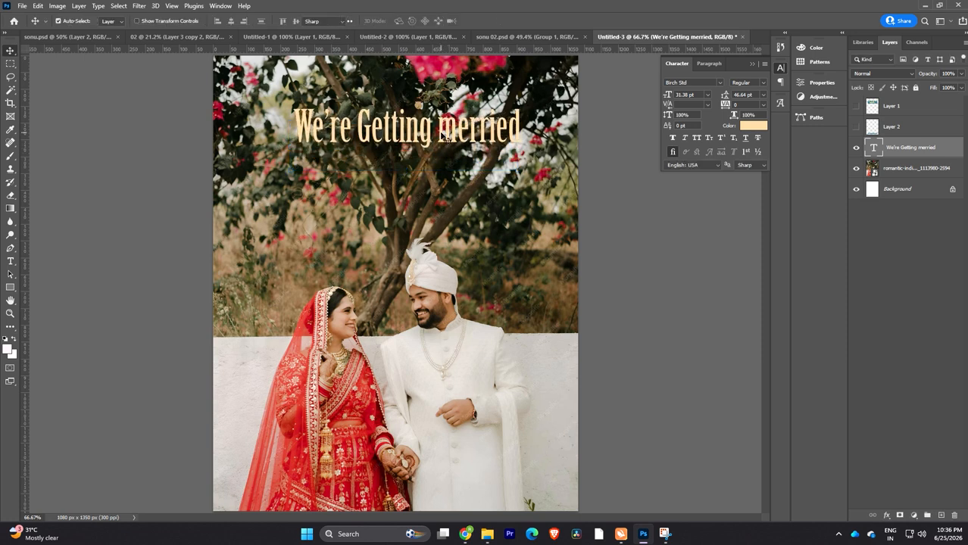
- Delete the word "merried" from the headline, leaving "We're Getting"
{"action": "key", "text": "t"}
{"action": "double_click", "coordinate": [447, 136]}
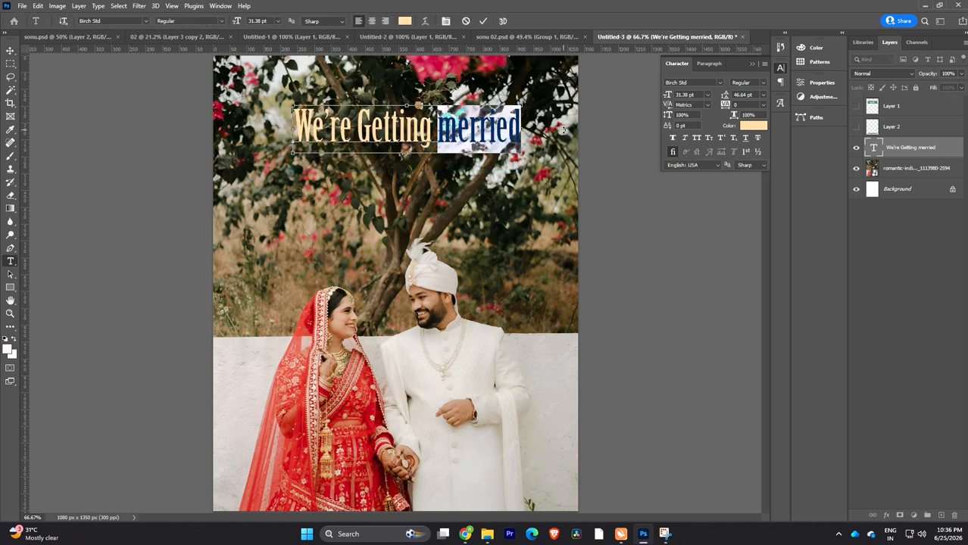
{"action": "key", "text": "BackSpace"}
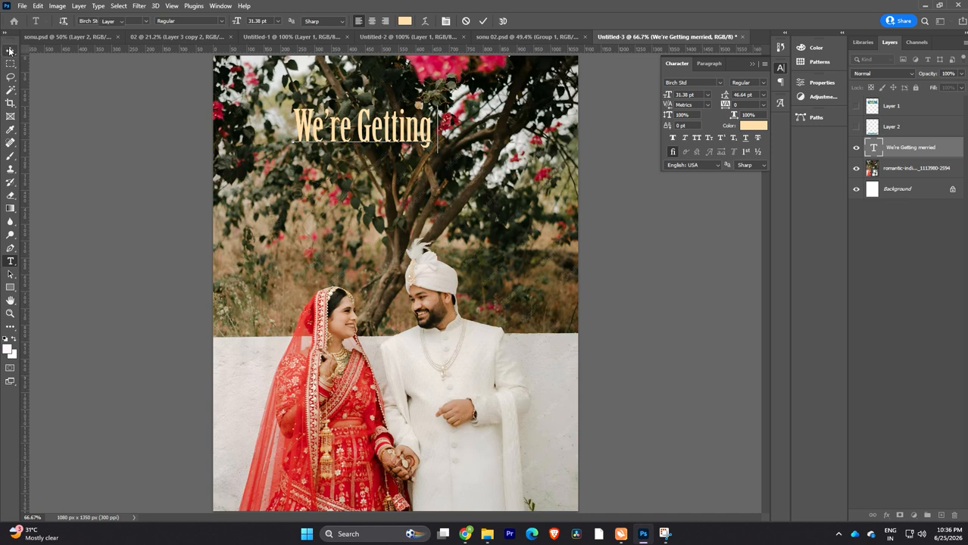
{"action": "left_click", "coordinate": [11, 50]}
- Duplicate the "We're Getting" line directly below itself and set the upper, original line to All Caps
{"action": "left_click_drag", "start_coordinate": [412, 137], "coordinate": [414, 175]}
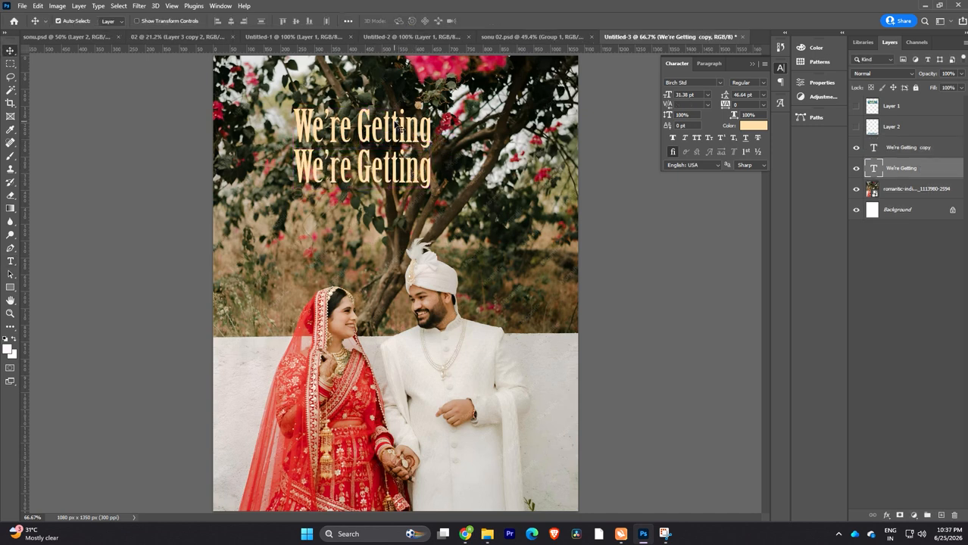
{"action": "left_click", "coordinate": [696, 138]}
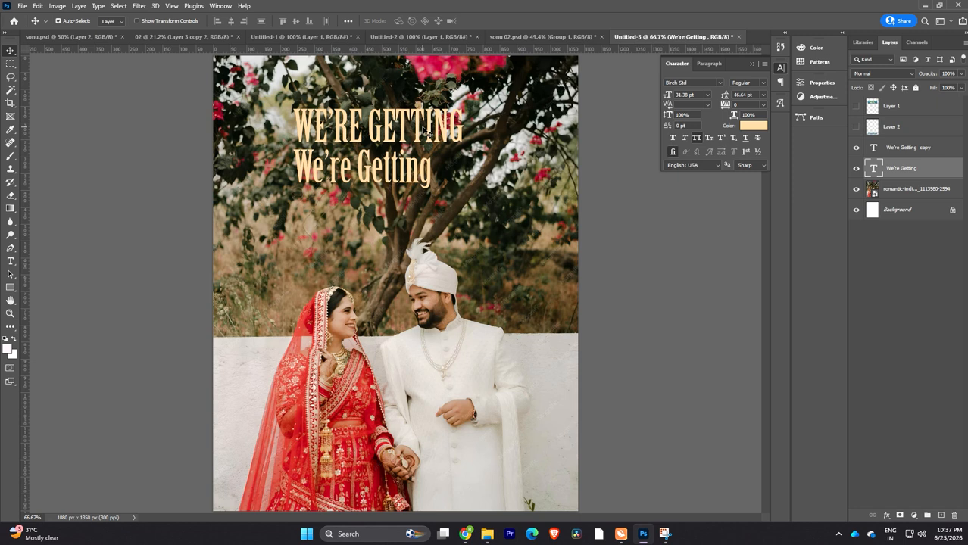
- Replace the text of the lower duplicate line with "married"
{"action": "double_click", "coordinate": [403, 168]}
{"action": "type", "text": "merried"}
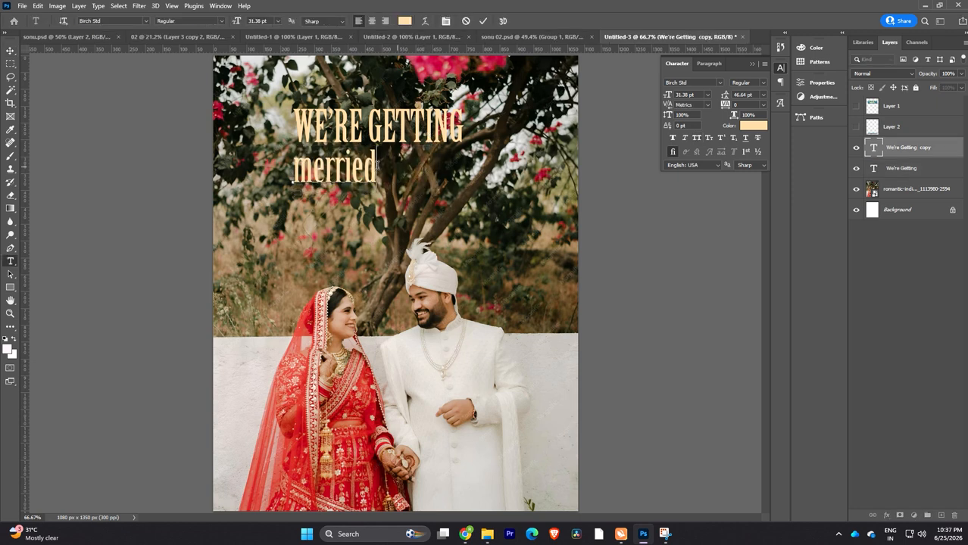
{"action": "key", "text": "ctrl+Return"}
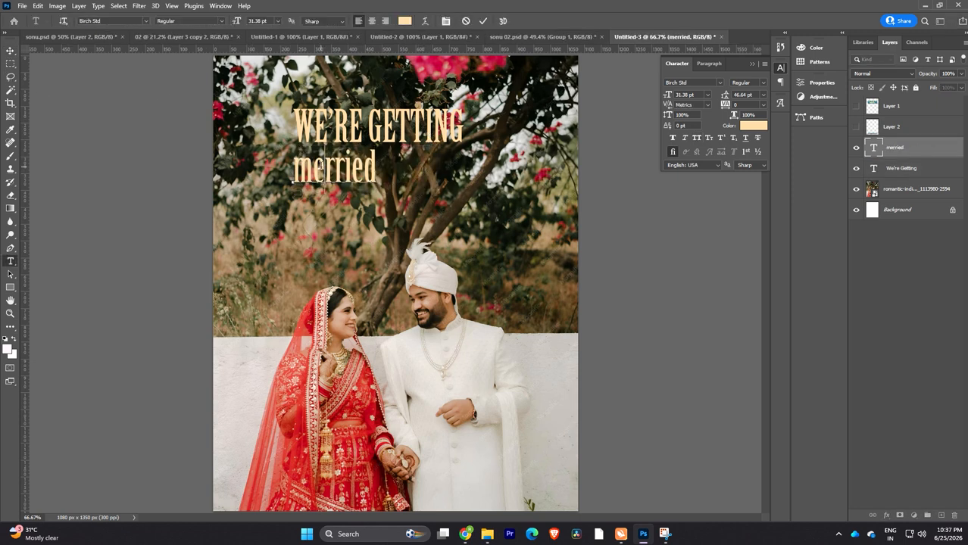
{"action": "key", "text": "BackSpace"}
{"action": "type", "text": "a"}
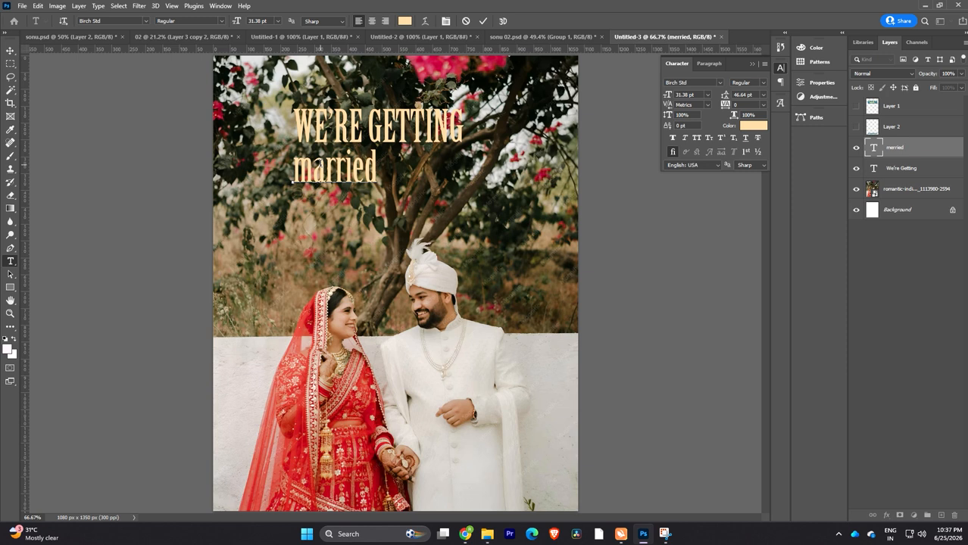
- Set the "married" line to All Caps, enlarge it and position it roughly centred under "WE'RE GETTING"
{"action": "left_click", "coordinate": [10, 50]}
{"action": "left_click", "coordinate": [696, 138]}
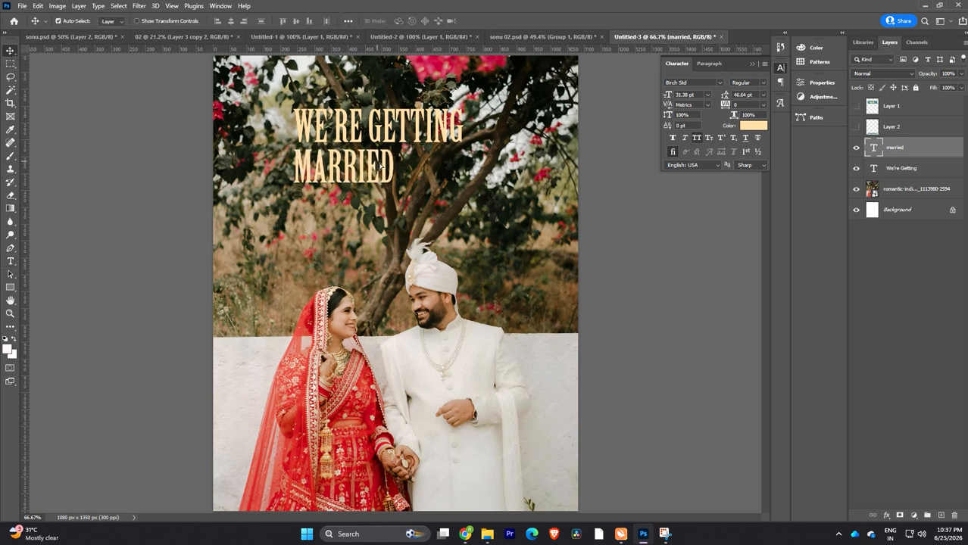
{"action": "left_click_drag", "start_coordinate": [381, 161], "coordinate": [417, 173]}
{"action": "key", "text": "ctrl+t"}
{"action": "key", "text": "Return"}
- Centre both headline lines together horizontally on the canvas
{"action": "left_click", "coordinate": [409, 130], "text": "shift"}
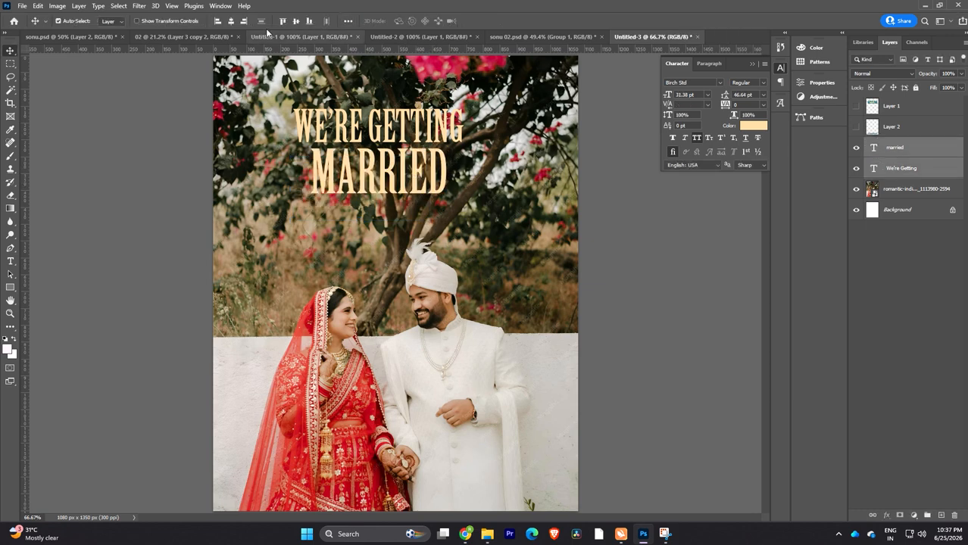
{"action": "left_click", "coordinate": [230, 21]}
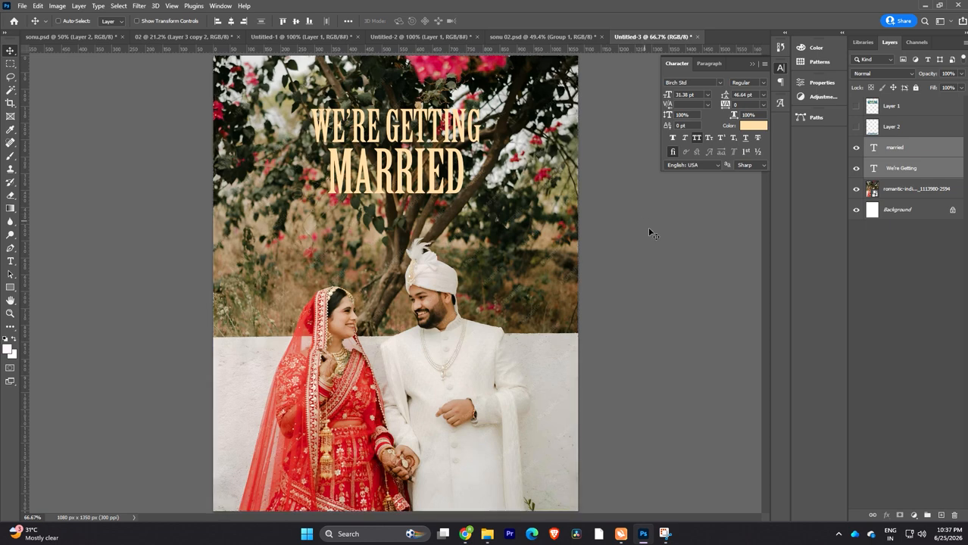
{"action": "left_click", "coordinate": [698, 250], "text": "ctrl"}
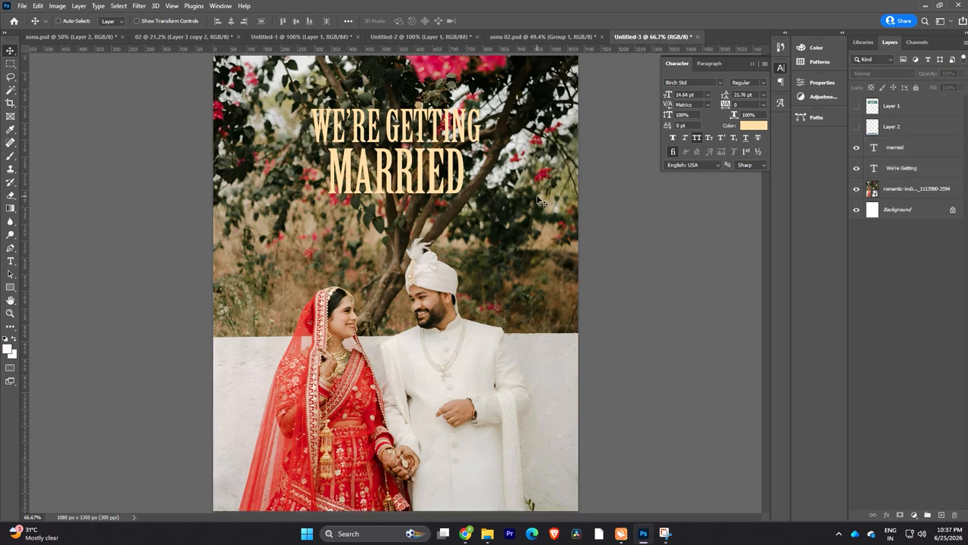
- Resize the image to a height of 1920 px, keeping the width at 1080 px
{"action": "key", "text": "ctrl+minus"}
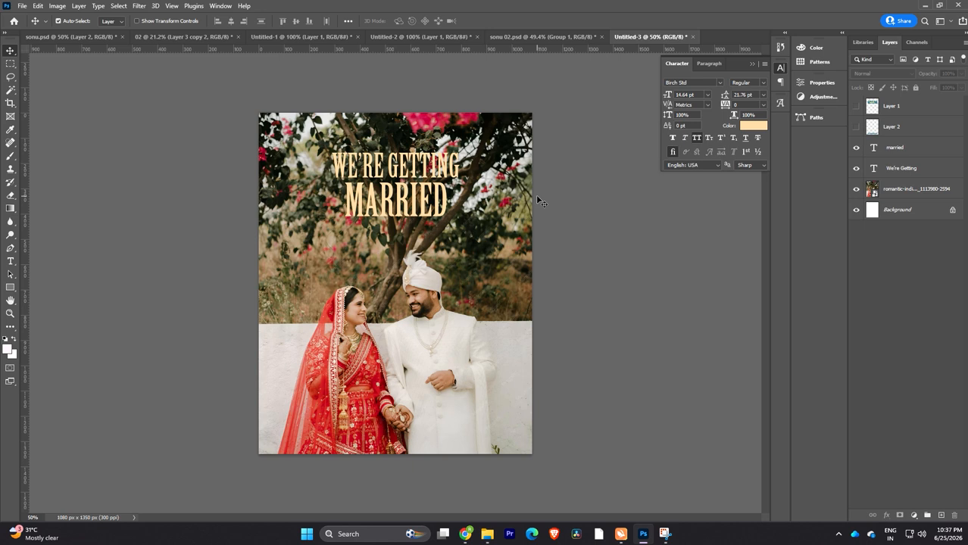
{"action": "key", "text": "ctrl"}
{"action": "key", "text": "ctrl+alt+i"}
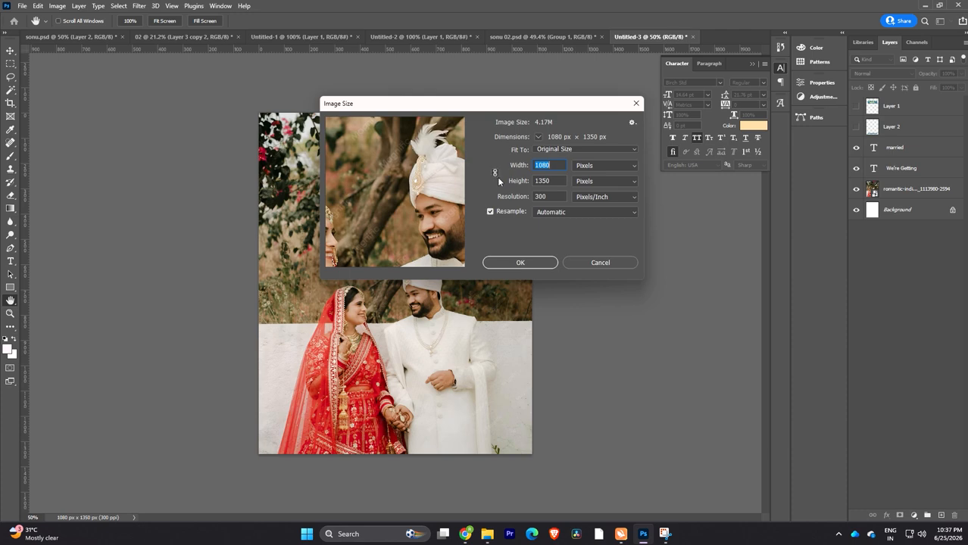
{"action": "key", "text": "Tab"}
{"action": "type", "text": "1920"}
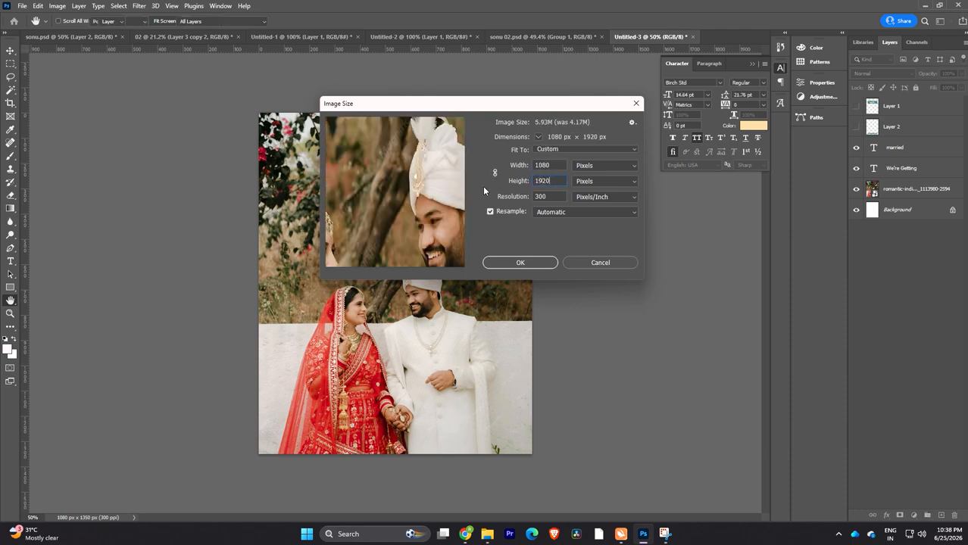
{"action": "key", "text": "Return"}
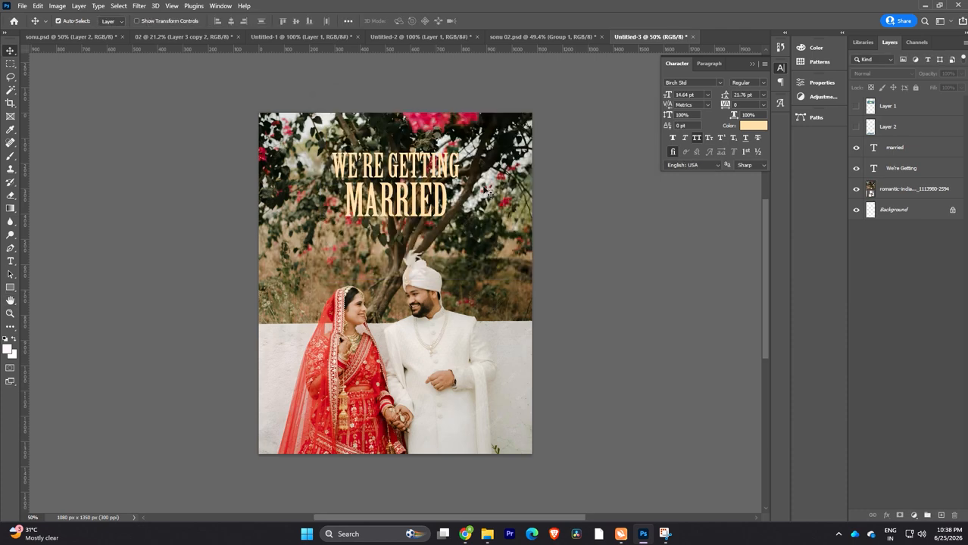
{"action": "key", "text": "ctrl+minus"}
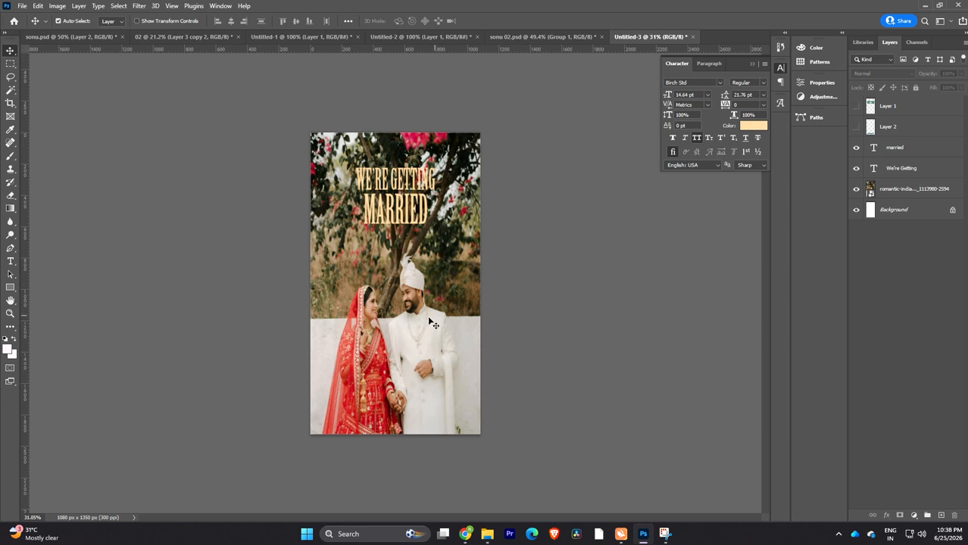
- Restore the couple photo's proportions, scale it to 31.14% to fill the canvas height and shift it slightly right
{"action": "left_click_drag", "start_coordinate": [418, 317], "coordinate": [442, 319]}
{"action": "key", "text": "Delete"}
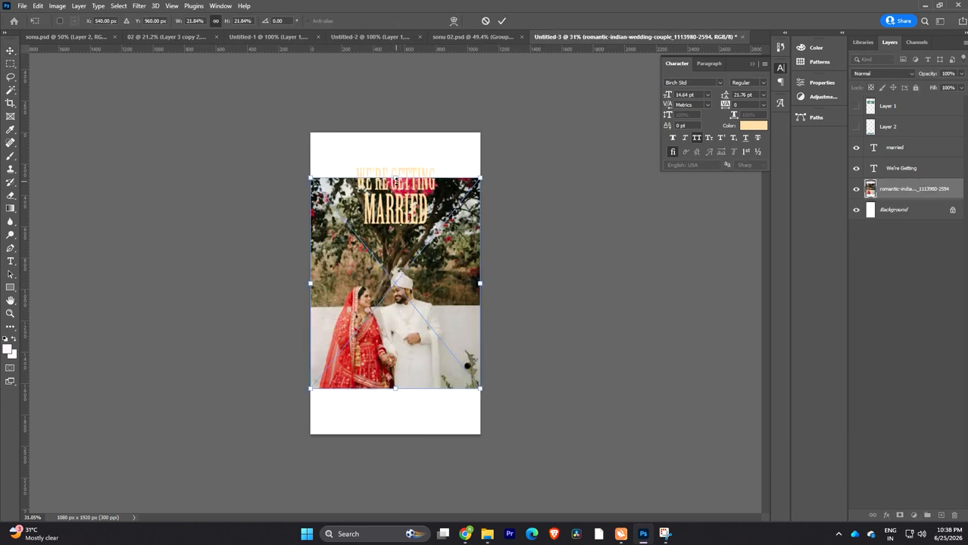
{"action": "left_click_drag", "start_coordinate": [395, 177], "coordinate": [395, 133]}
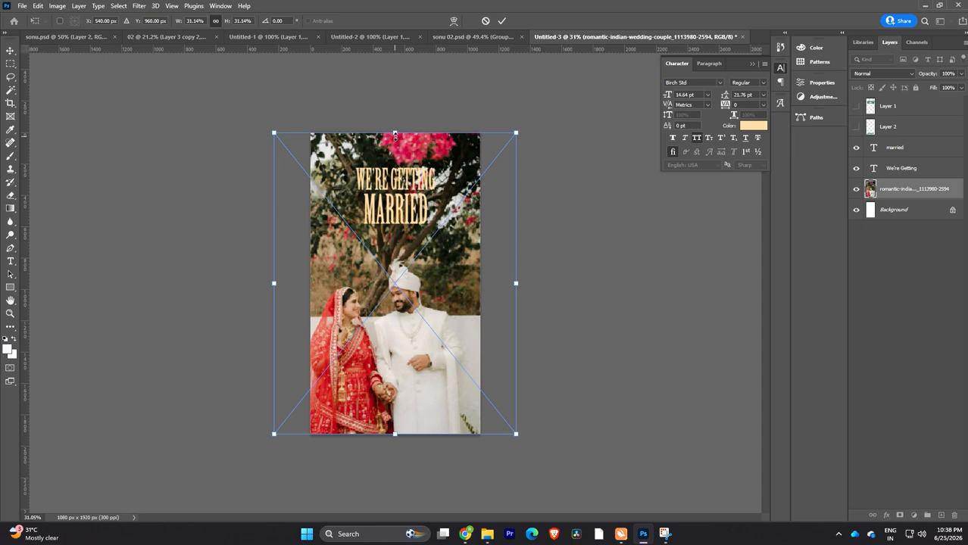
{"action": "left_click_drag", "start_coordinate": [393, 302], "coordinate": [406, 301]}
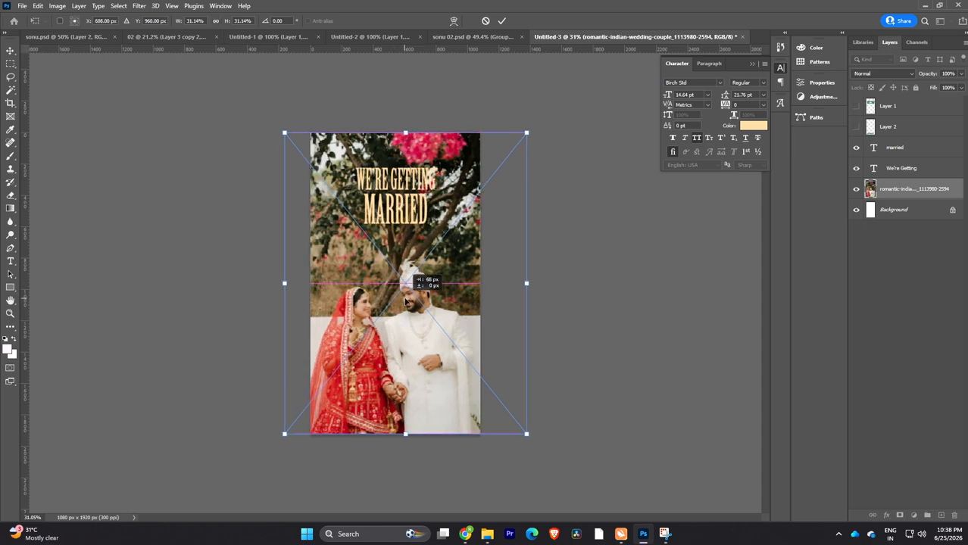
{"action": "key", "text": "Return"}
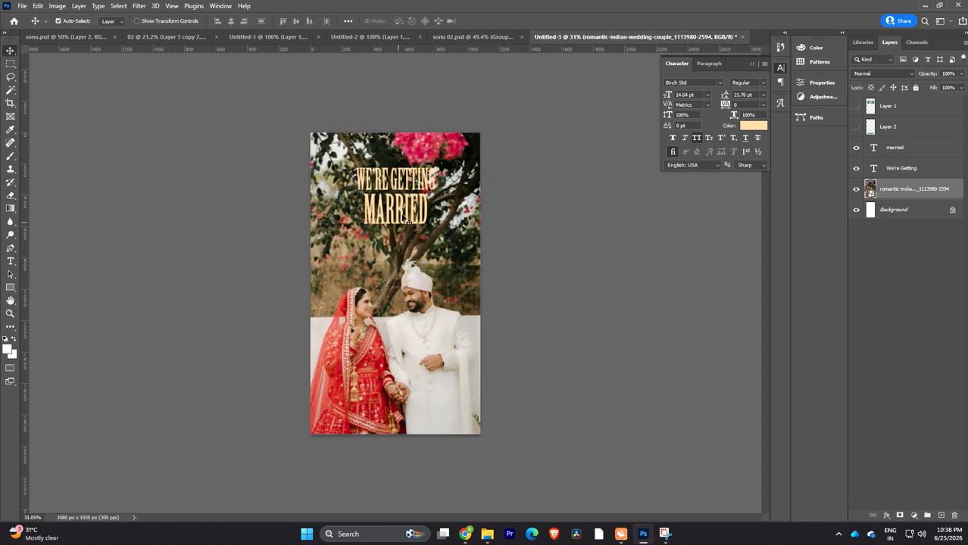
- Move both headline lines slightly down and scale them together to 107.74%
{"action": "key", "text": "ctrl+plus"}
{"action": "key", "text": "ctrl+plus"}
{"action": "key", "text": "ctrl+plus"}
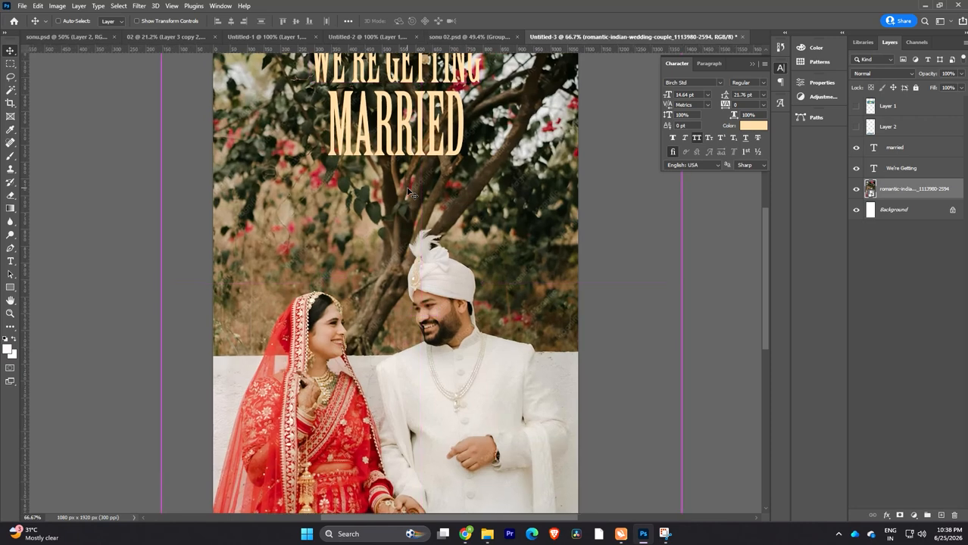
{"action": "left_click_drag", "start_coordinate": [439, 248], "coordinate": [439, 332]}
{"action": "left_click", "coordinate": [436, 272]}
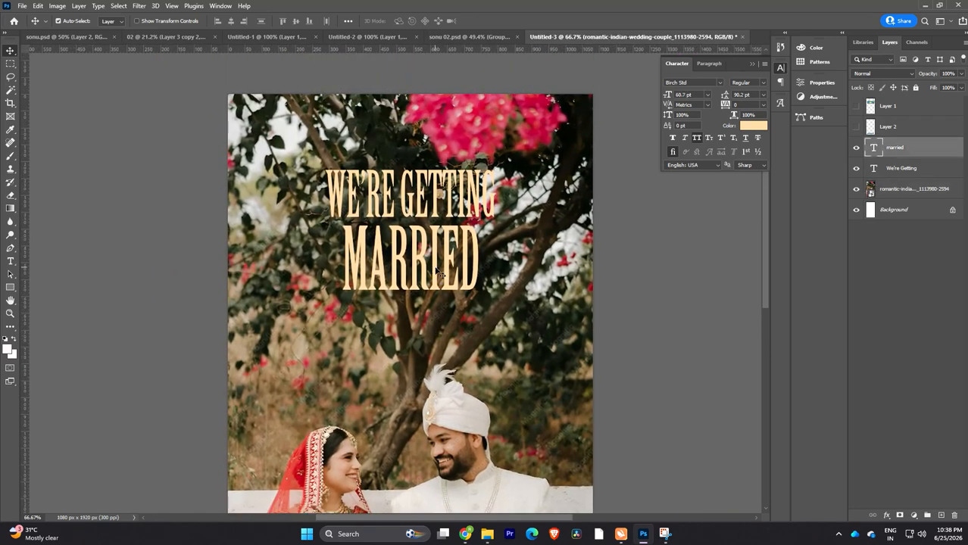
{"action": "left_click", "coordinate": [434, 189], "text": "shift"}
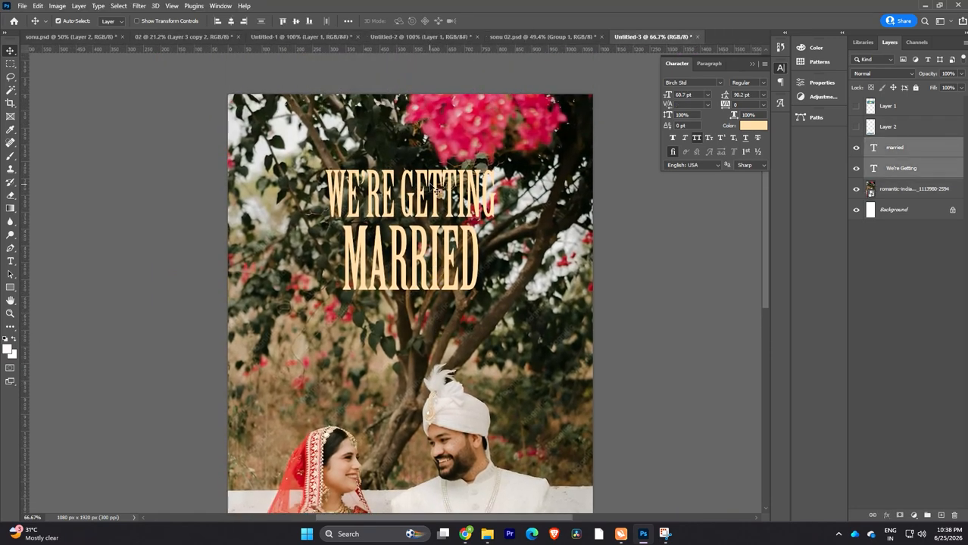
{"action": "mouse_move", "coordinate": [434, 189]}
{"action": "left_mouse_down"}
{"action": "mouse_move", "coordinate": [429, 222]}
{"action": "mouse_move", "coordinate": [429, 207]}
{"action": "left_mouse_up"}
{"action": "key", "text": "ctrl+t"}
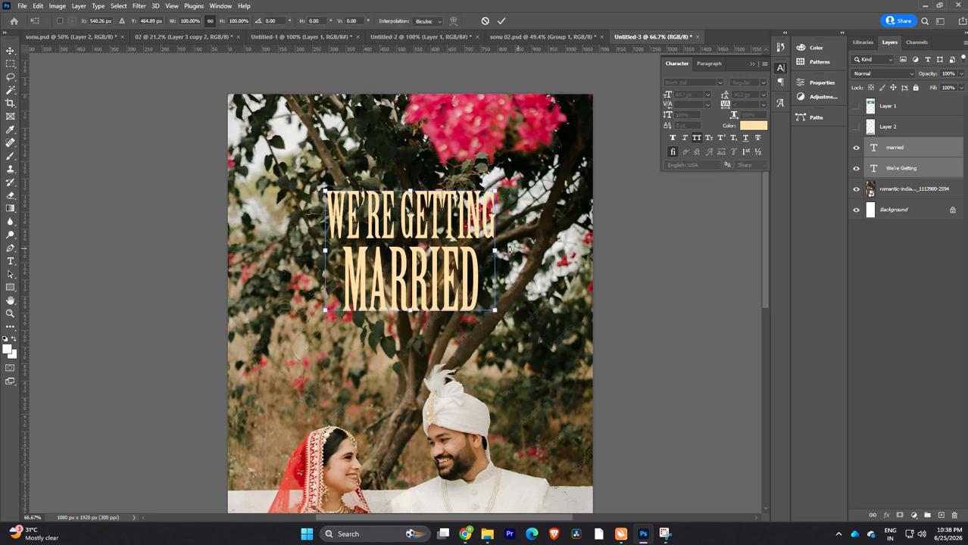
{"action": "left_click_drag", "start_coordinate": [496, 248], "coordinate": [505, 252]}
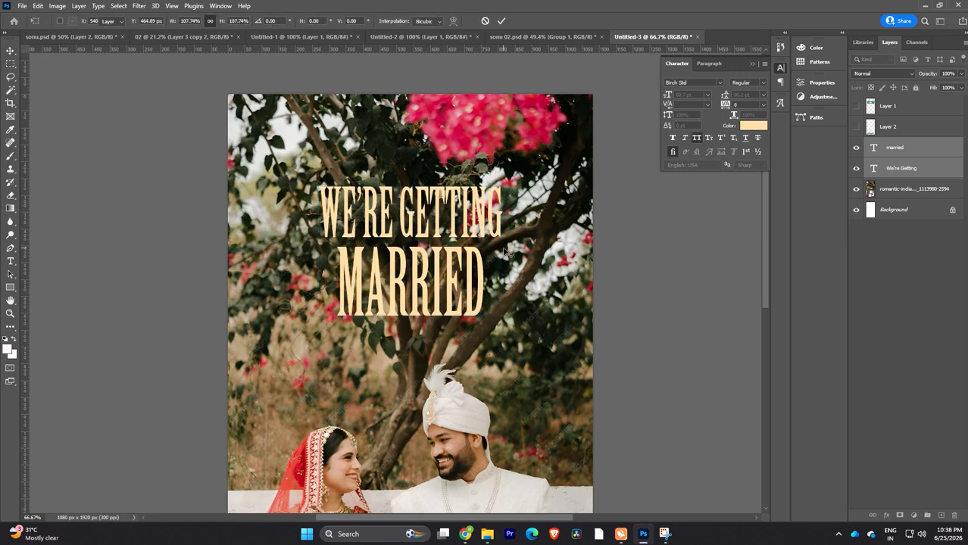
{"action": "key", "text": "Return"}
- Duplicate the couple's photo layer and rasterize the copy
{"action": "left_click", "coordinate": [909, 189]}
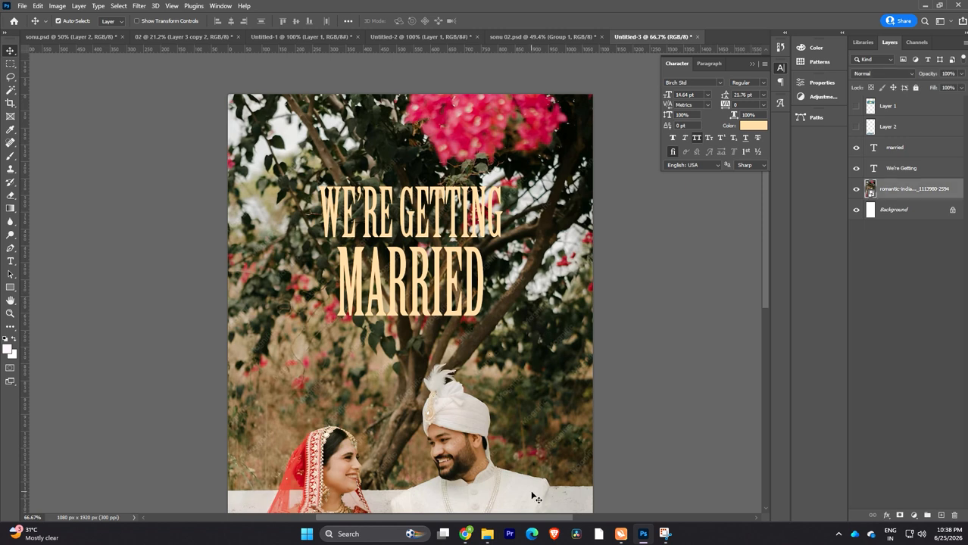
{"action": "key", "text": "ctrl+j"}
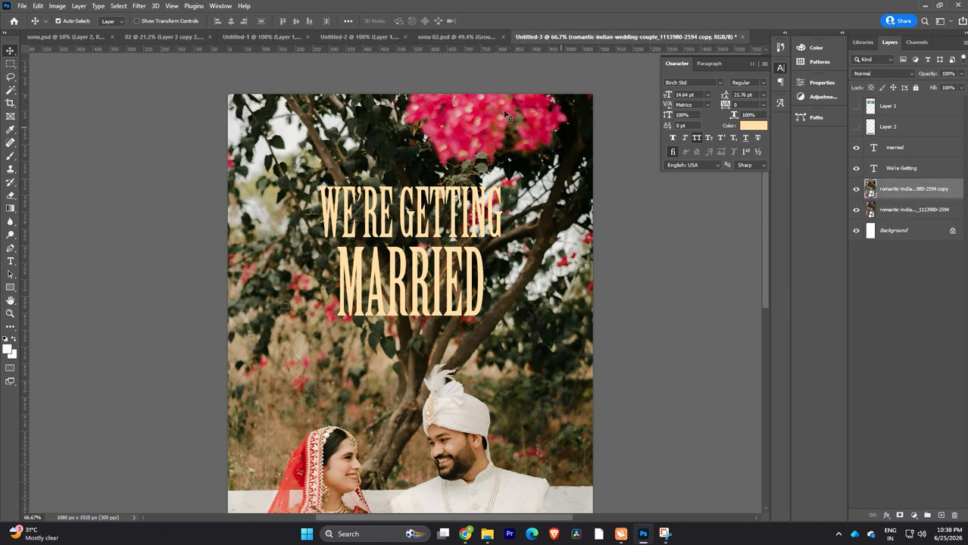
{"action": "left_click", "coordinate": [820, 83]}
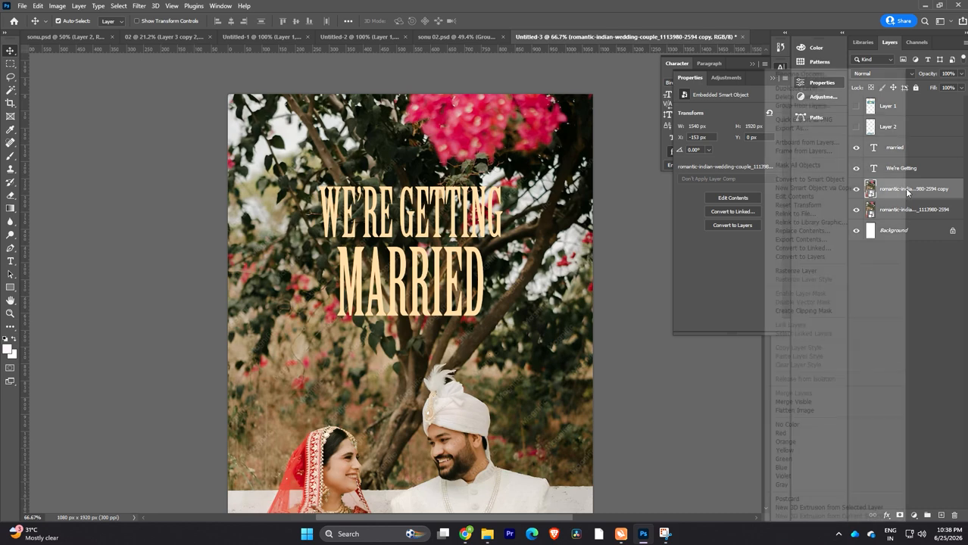
{"action": "right_click", "coordinate": [904, 188]}
{"action": "left_click", "coordinate": [799, 273]}
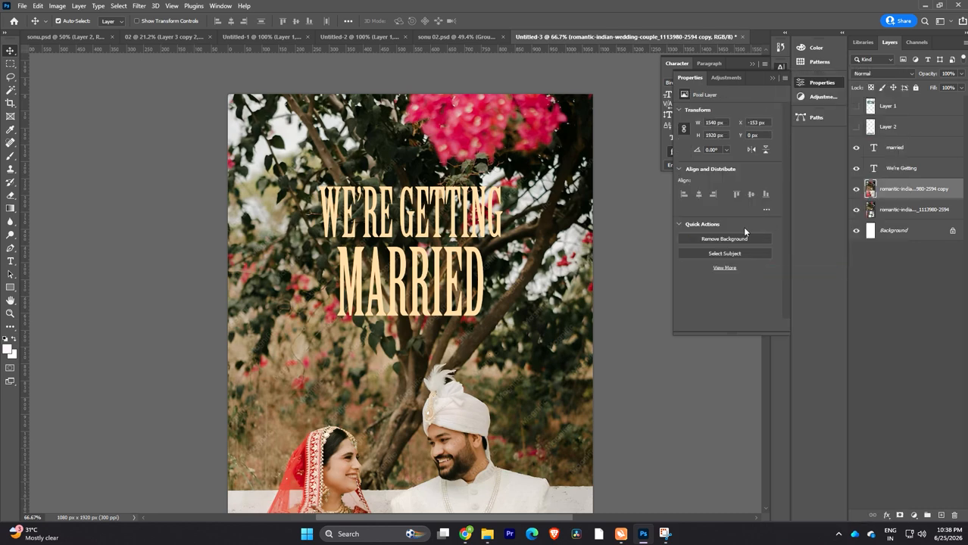
- Remove the background from the photo copy and check the cutout by briefly hiding the original photo
{"action": "left_click", "coordinate": [730, 238]}
{"action": "left_click", "coordinate": [856, 211]}
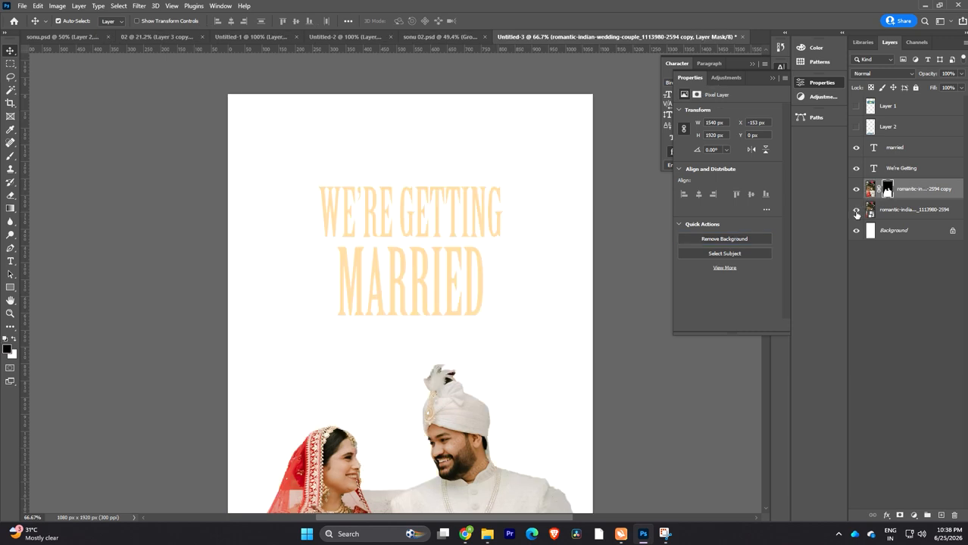
{"action": "left_click", "coordinate": [856, 210]}
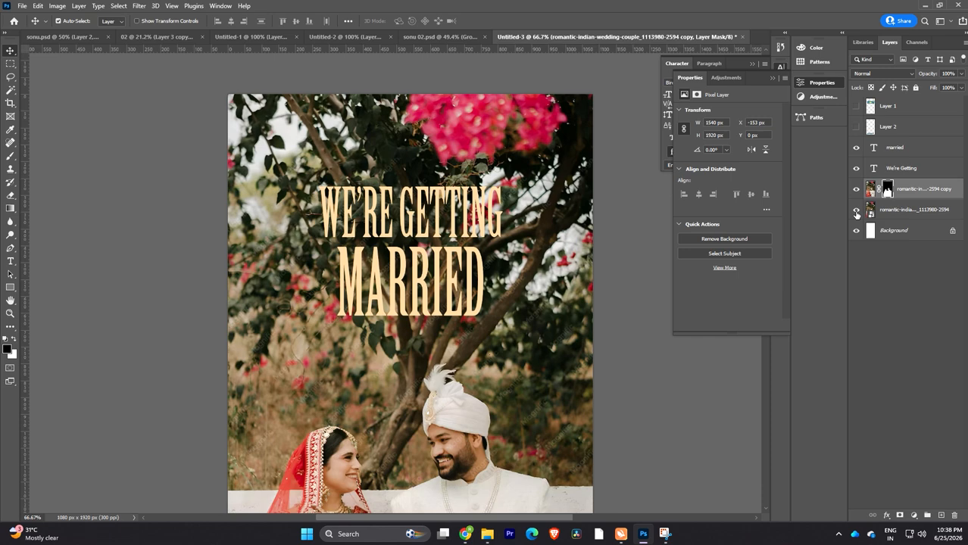
- Add a new layer directly above the original photo and fill the whole canvas area with black
{"action": "left_click", "coordinate": [909, 211]}
{"action": "key", "text": "ctrl+a"}
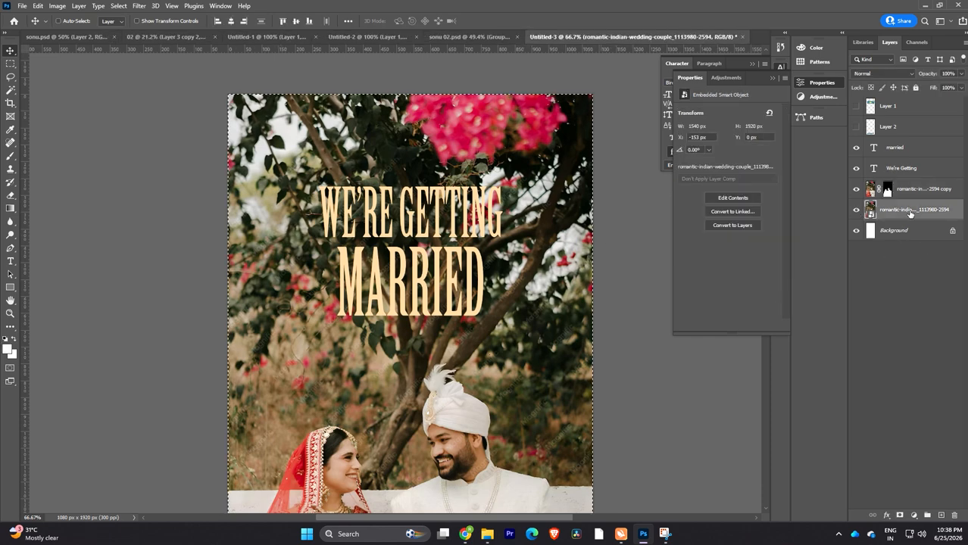
{"action": "key", "text": "ctrl+shift+n"}
{"action": "key", "text": "Return"}
{"action": "key", "text": "alt+BackSpace"}
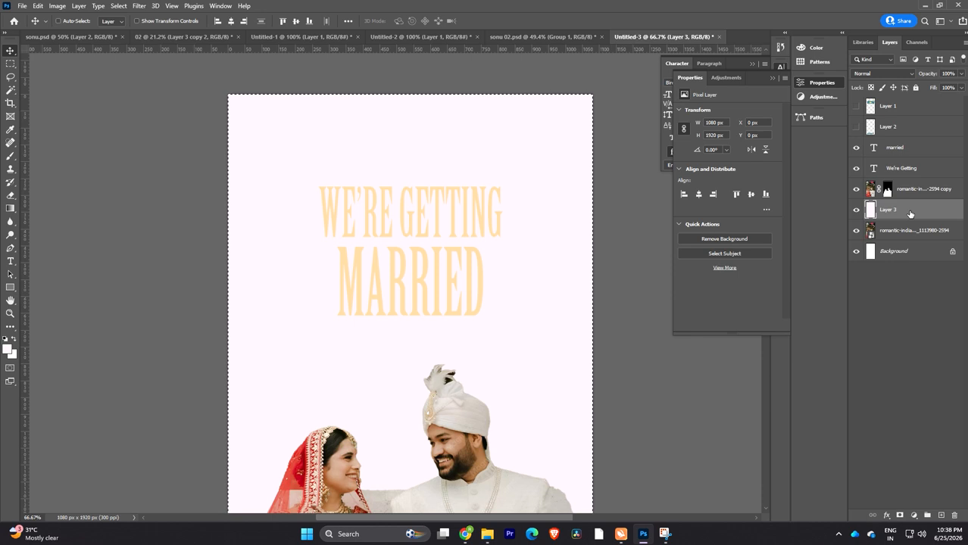
{"action": "key", "text": "ctrl+BackSpace"}
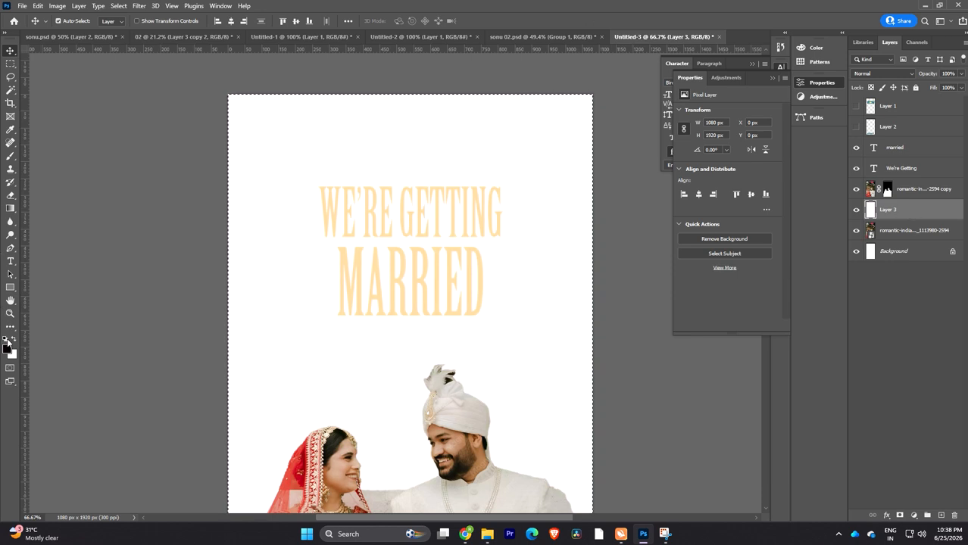
{"action": "key", "text": "alt+BackSpace"}
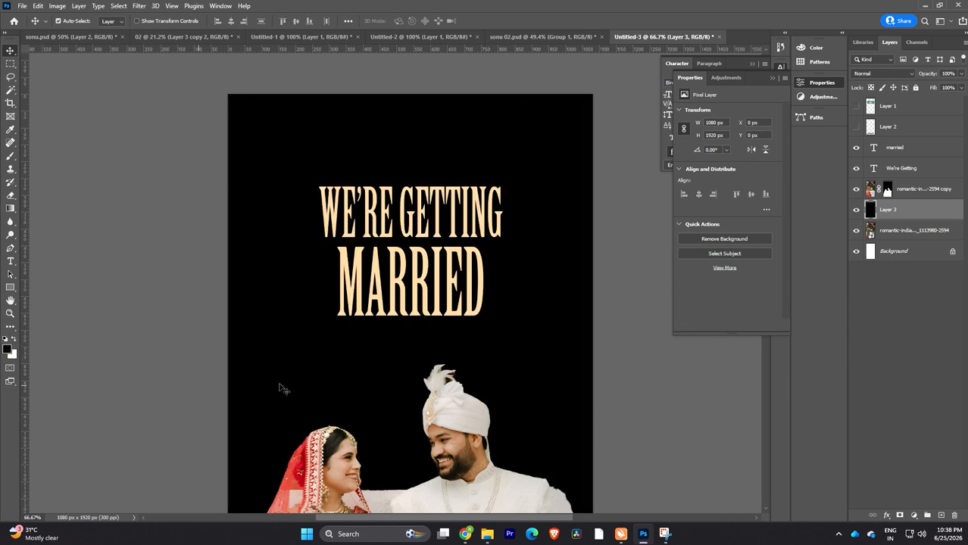
- Lower the black overlay layer's opacity to 28%
{"action": "key", "text": "ctrl+minus"}
{"action": "key", "text": "ctrl+minus"}
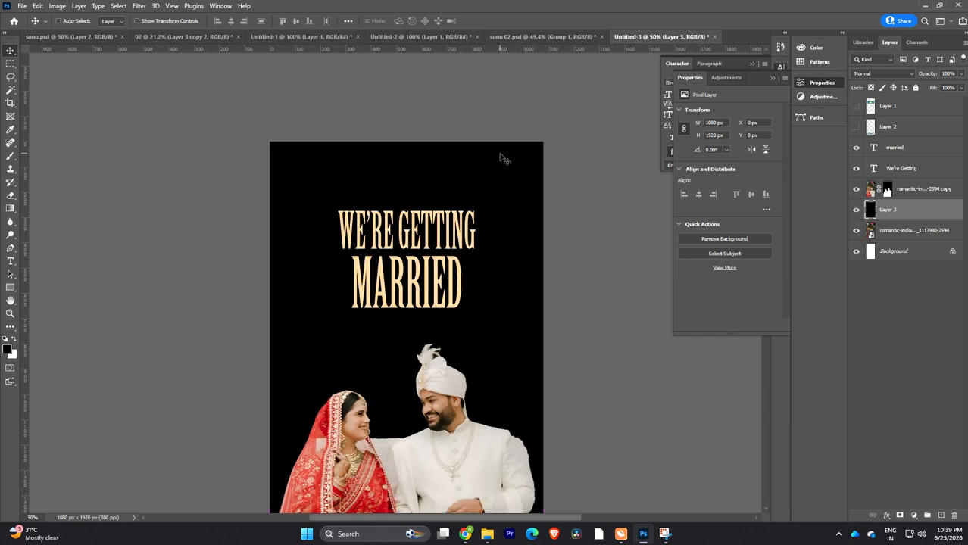
{"action": "left_click", "coordinate": [960, 74]}
{"action": "left_click", "coordinate": [938, 86]}
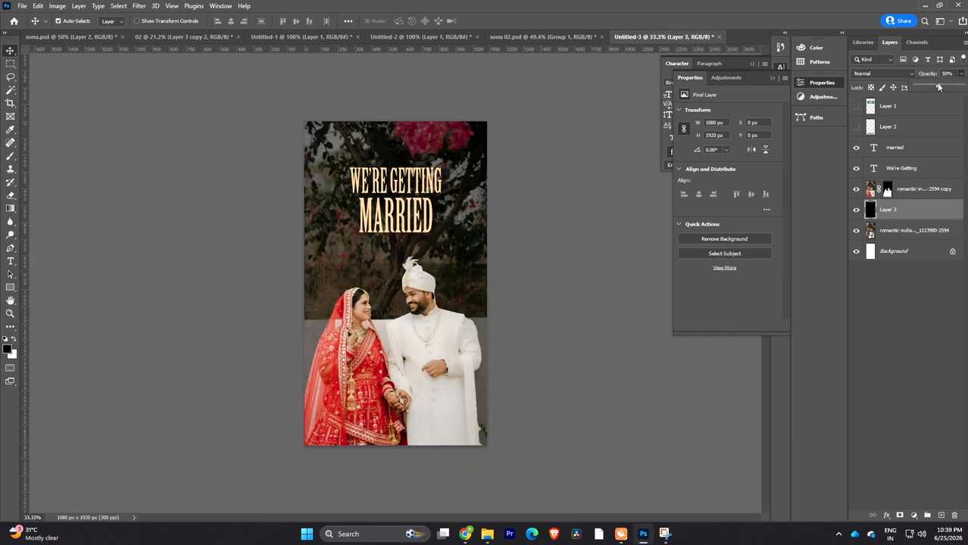
{"action": "left_click", "coordinate": [927, 88]}
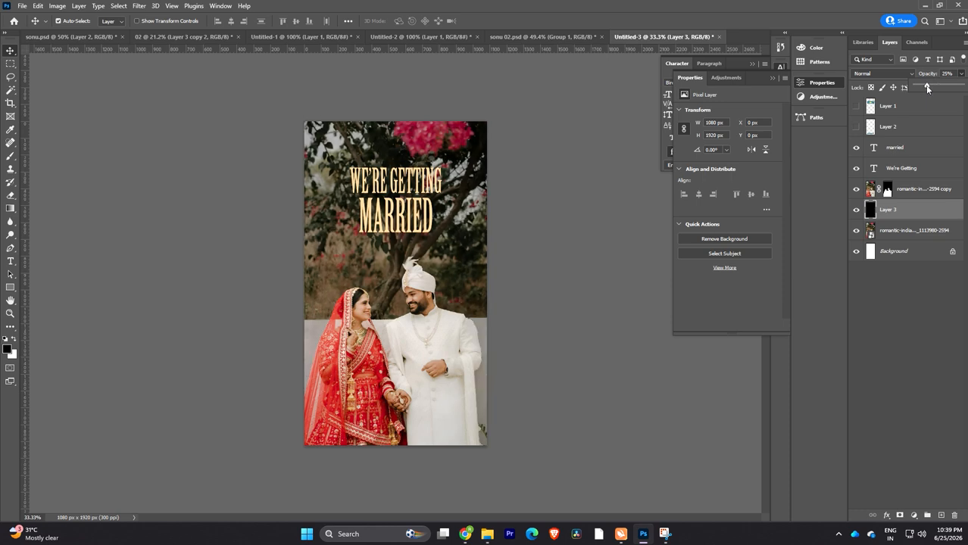
{"action": "left_click", "coordinate": [537, 216]}
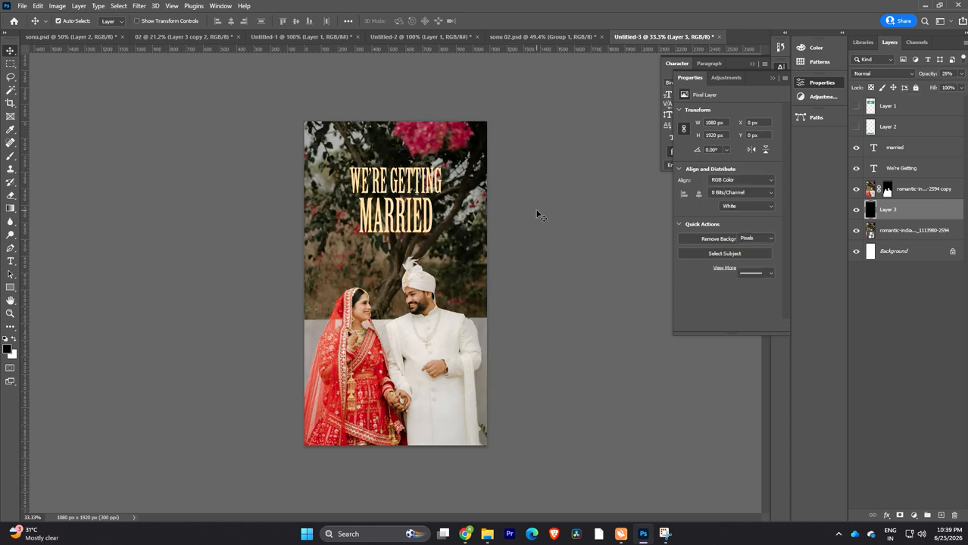
{"action": "scroll", "coordinate": [491, 260], "scroll_direction": "up", "scroll_amount": 5}
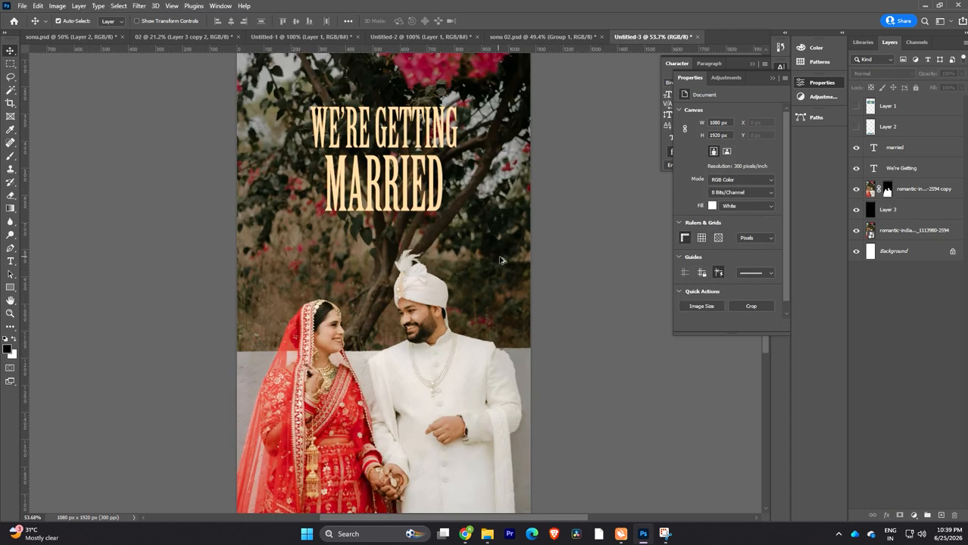
{"action": "left_click", "coordinate": [500, 291]}
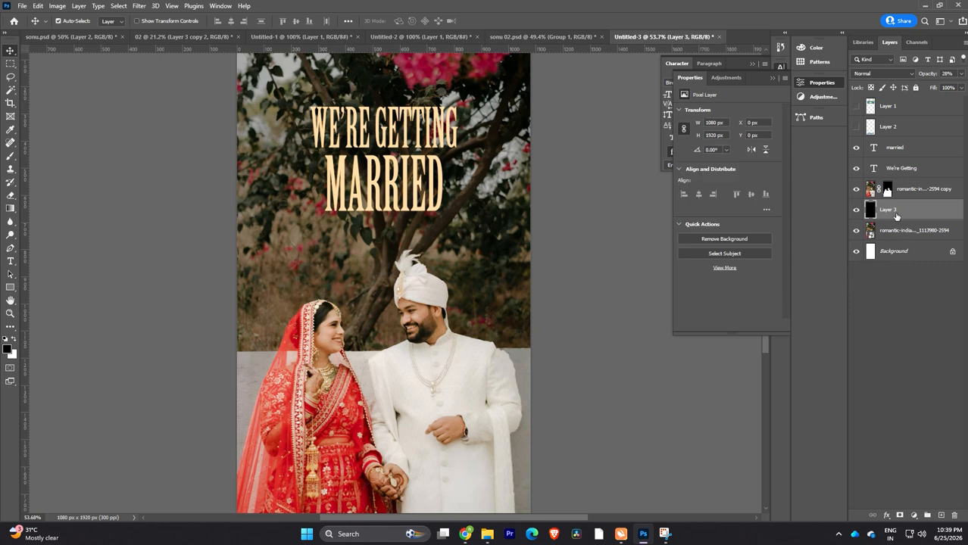
{"action": "key", "text": "g"}
{"action": "key", "text": "m"}
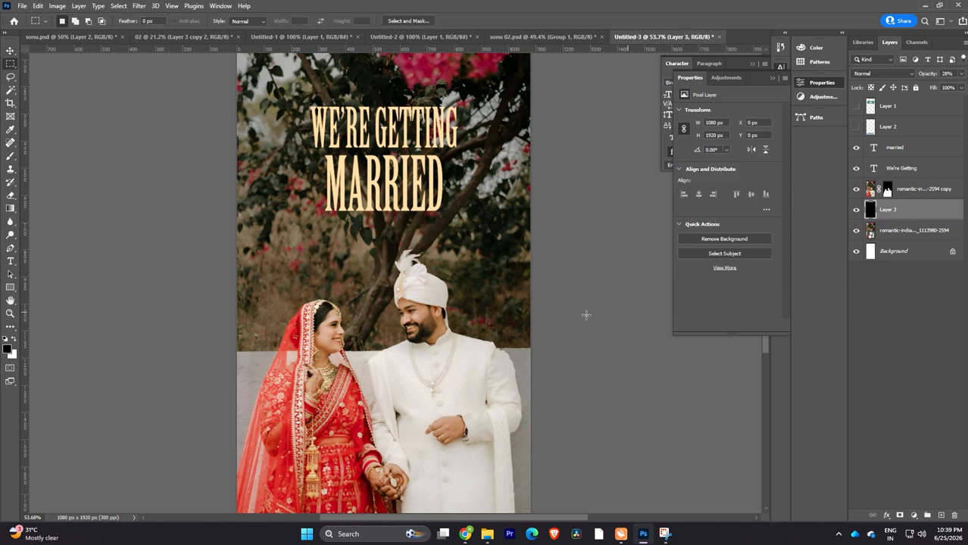
{"action": "left_click_drag", "start_coordinate": [233, 350], "coordinate": [648, 501]}
{"action": "left_click", "coordinate": [568, 359]}
{"action": "left_click_drag", "start_coordinate": [530, 347], "coordinate": [133, 439]}
{"action": "left_click", "coordinate": [619, 320]}
- Toggle the couple cutout layer off and on to check how it sits over the darkened background
{"action": "left_click", "coordinate": [856, 190]}
{"action": "left_click", "coordinate": [857, 190]}
{"action": "left_click", "coordinate": [856, 190]}
{"action": "left_click", "coordinate": [857, 191]}
{"action": "key", "text": "ctrl+minus"}
{"action": "left_click", "coordinate": [9, 50]}
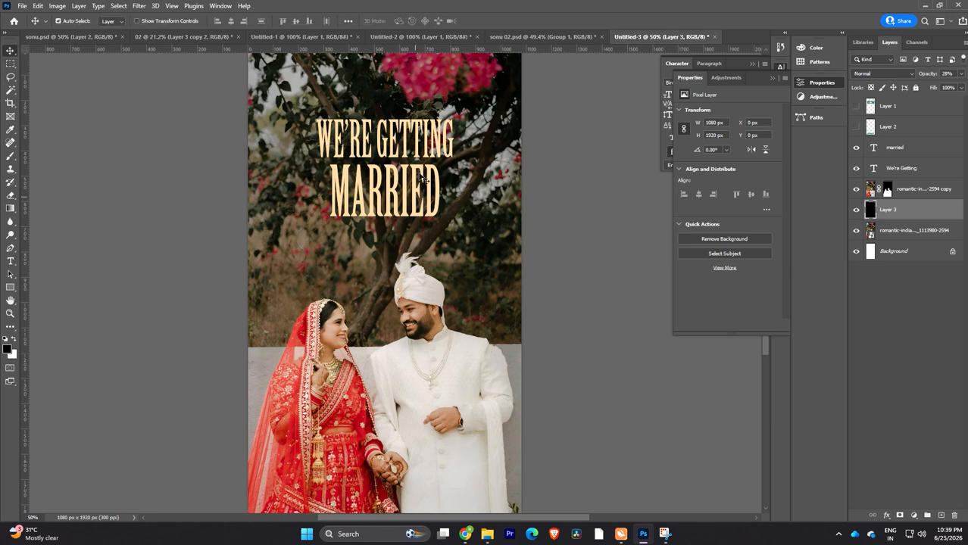
{"action": "left_click_drag", "start_coordinate": [500, 212], "coordinate": [407, 206]}
{"action": "key", "text": "ctrl+z"}
- Recolour the "We're Getting" text pale yellow, hex ffed98
{"action": "left_click", "coordinate": [412, 146]}
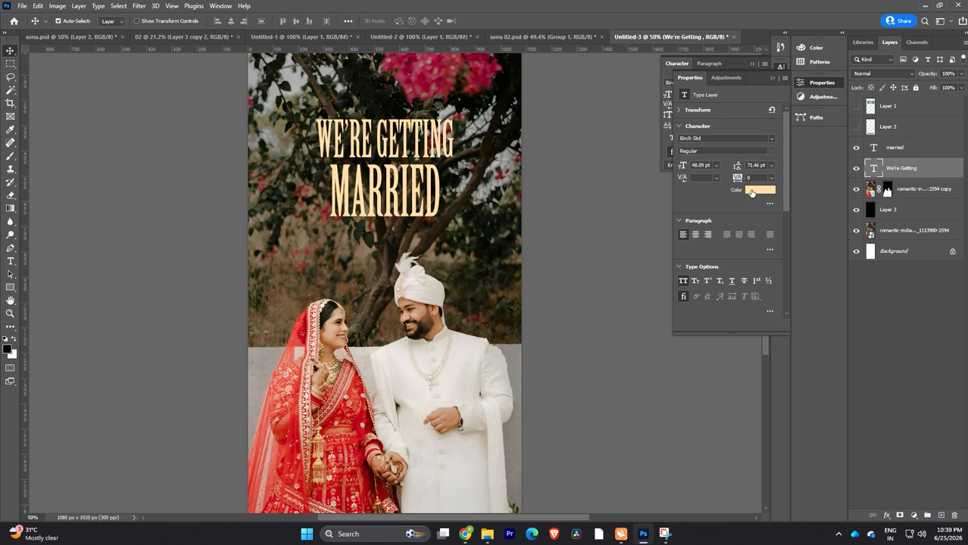
{"action": "left_click", "coordinate": [763, 194]}
{"action": "left_click", "coordinate": [334, 327]}
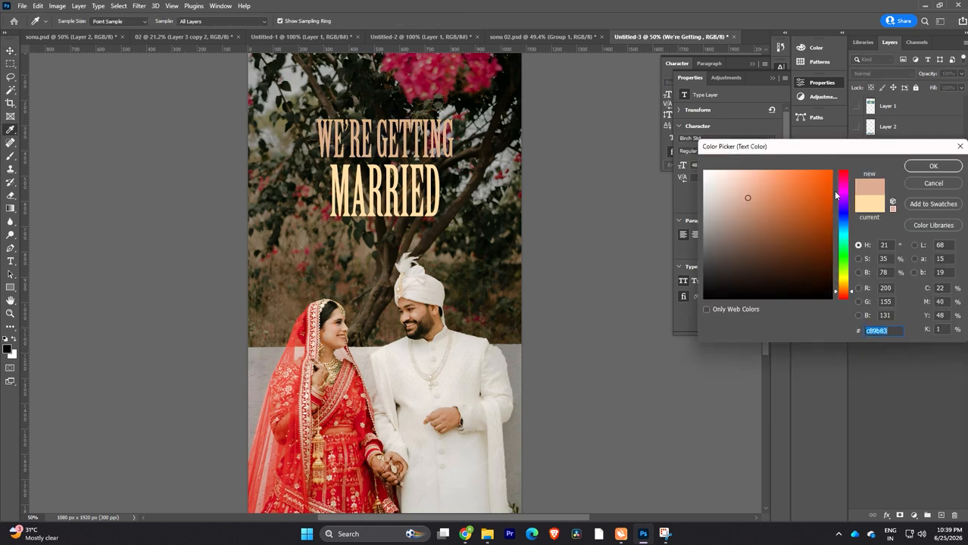
{"action": "left_click", "coordinate": [847, 282]}
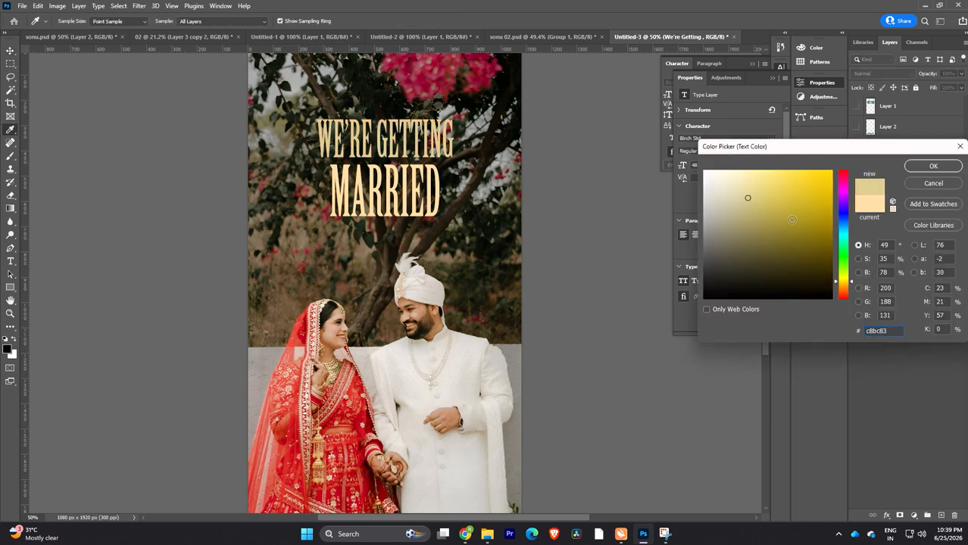
{"action": "left_click_drag", "start_coordinate": [761, 189], "coordinate": [755, 152]}
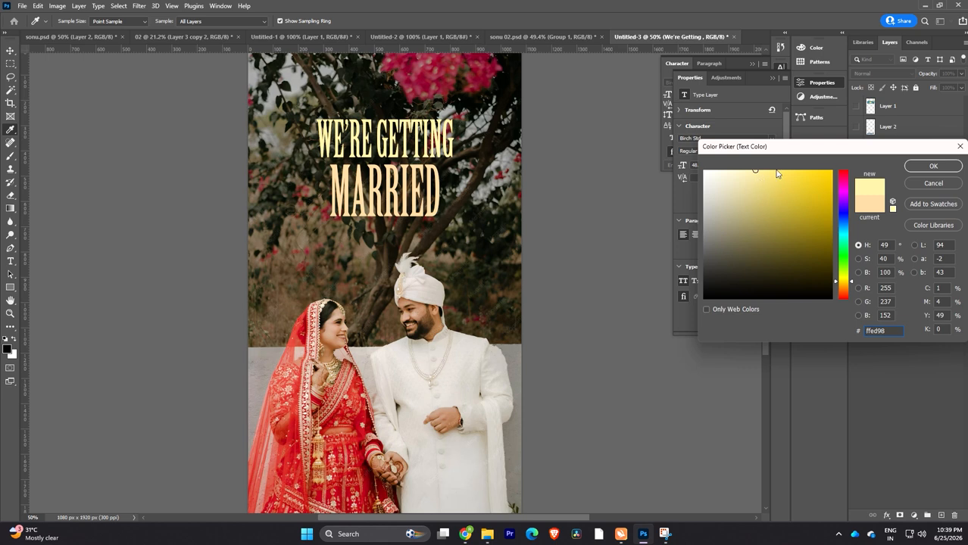
{"action": "left_click", "coordinate": [933, 166]}
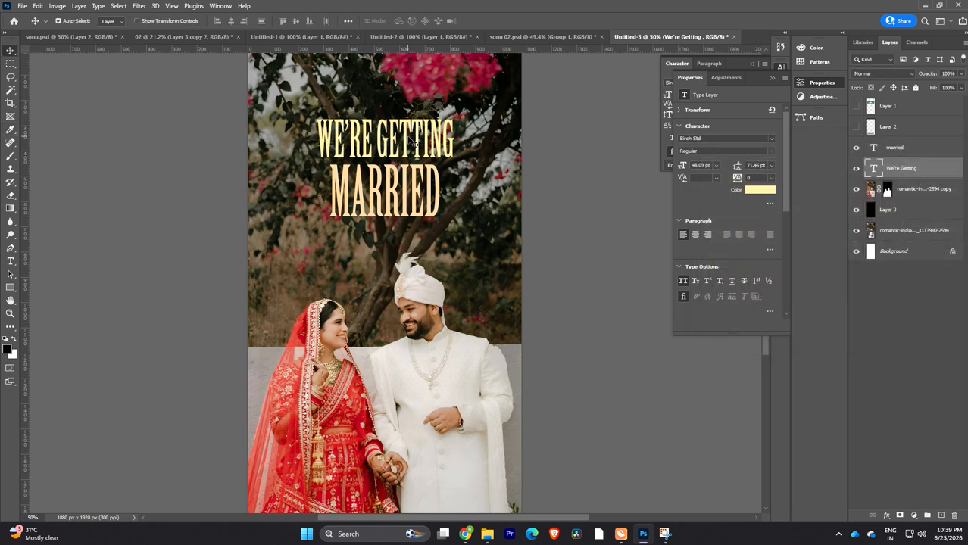
- Match the "Married" text colour to the headline's upper line by sampling its pale yellow ffed98
{"action": "left_click", "coordinate": [404, 203]}
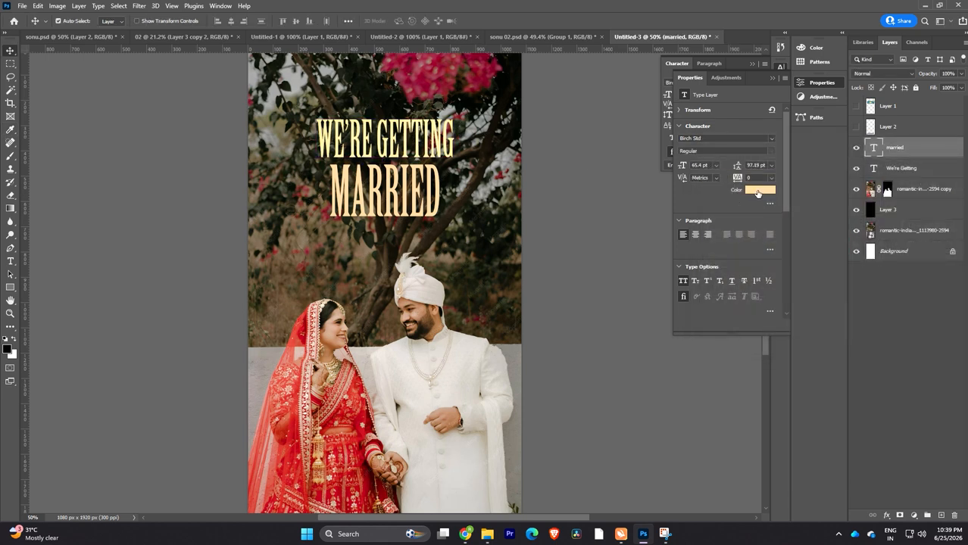
{"action": "left_click", "coordinate": [758, 191]}
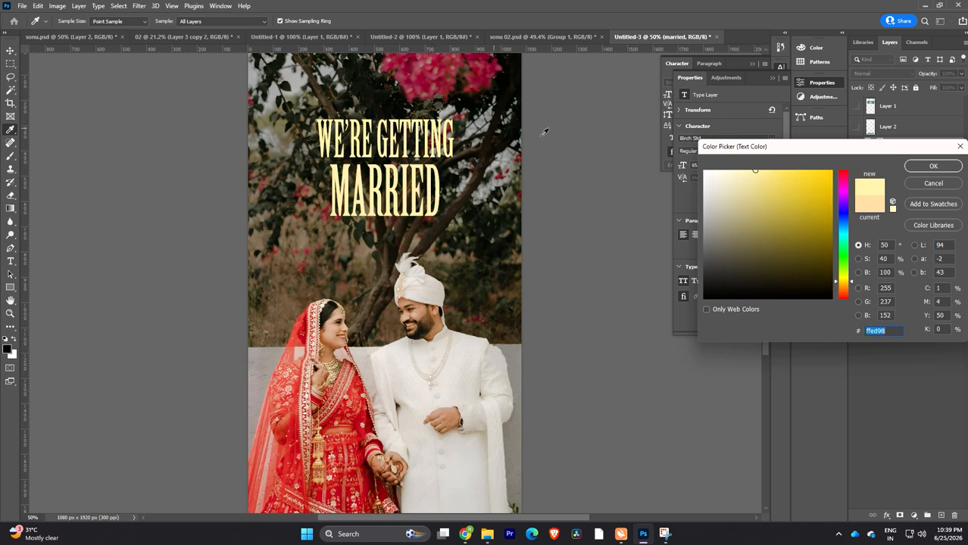
{"action": "left_click", "coordinate": [932, 166]}
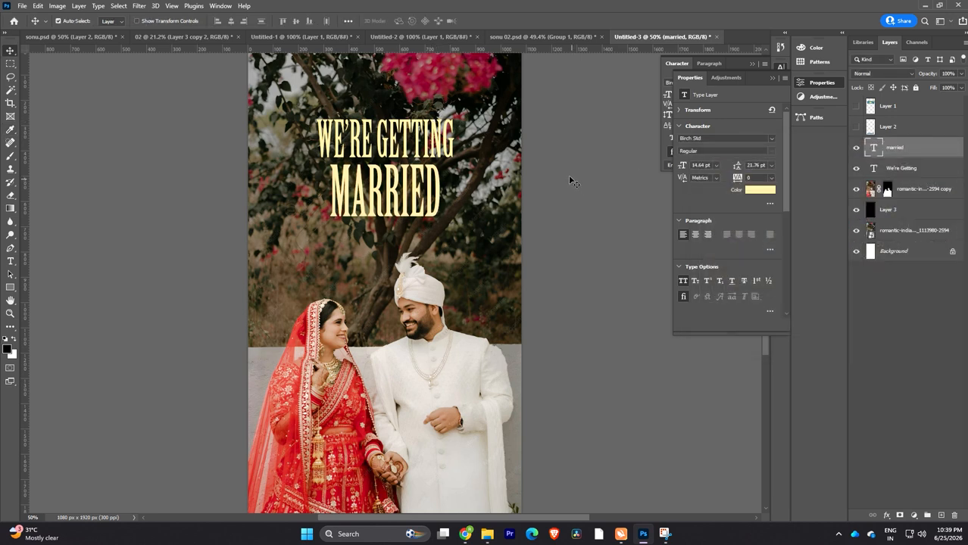
- Try different fonts on the "We're Getting" text, set it to Aglio Picasso and shift the line left to recentre it
{"action": "left_click", "coordinate": [385, 141]}
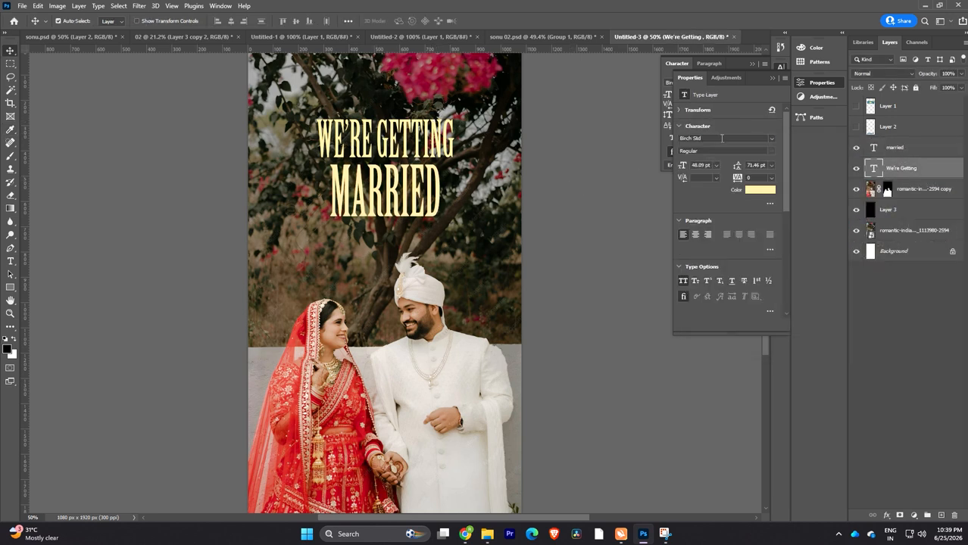
{"action": "left_click", "coordinate": [722, 139]}
{"action": "key", "text": "Down"}
{"action": "key", "text": "Down"}
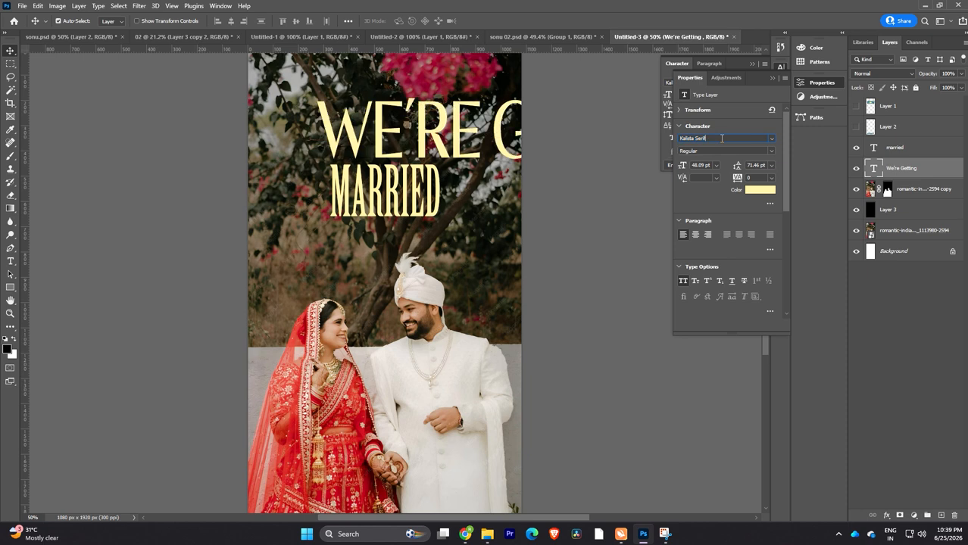
{"action": "key", "text": "Down"}
{"action": "key", "text": "Down"}
{"action": "key", "text": "Down"}
{"action": "key", "text": "Down"}
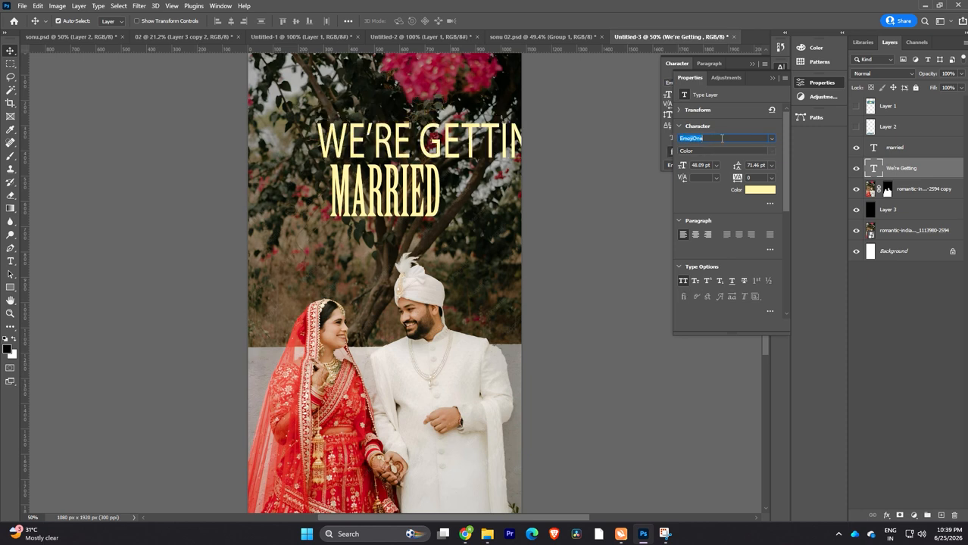
{"action": "key", "text": "Down"}
{"action": "key", "text": "Down"}
{"action": "key", "text": "Down"}
{"action": "key", "text": "Down"}
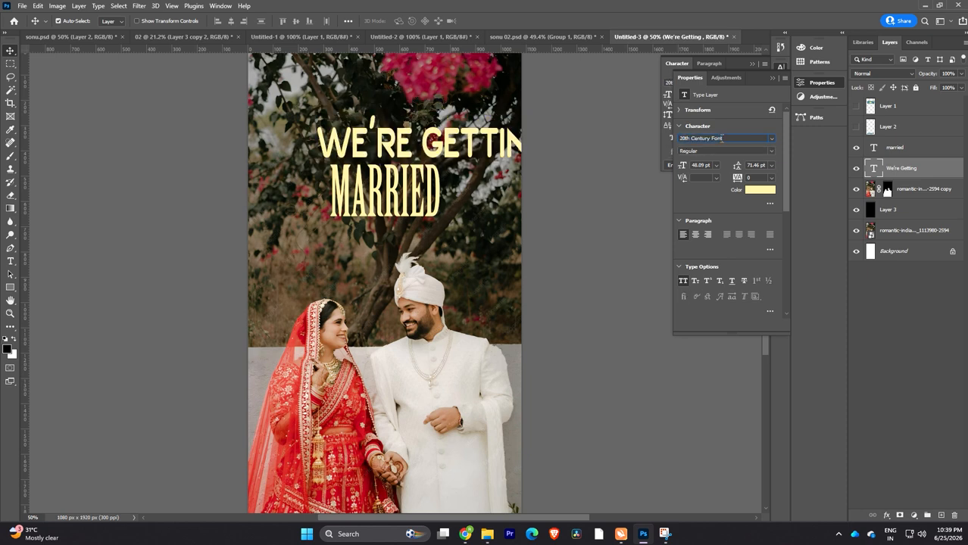
{"action": "key", "text": "Down"}
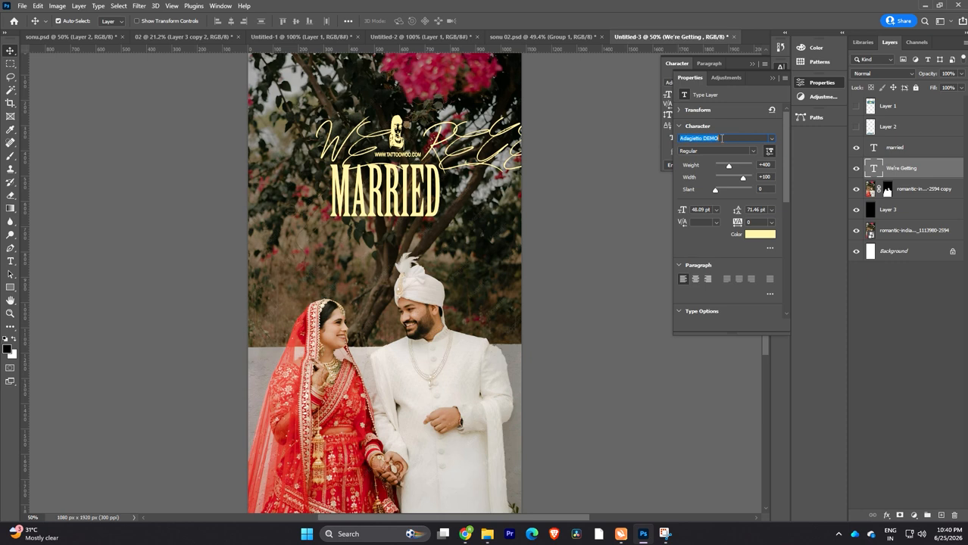
{"action": "key", "text": "Down"}
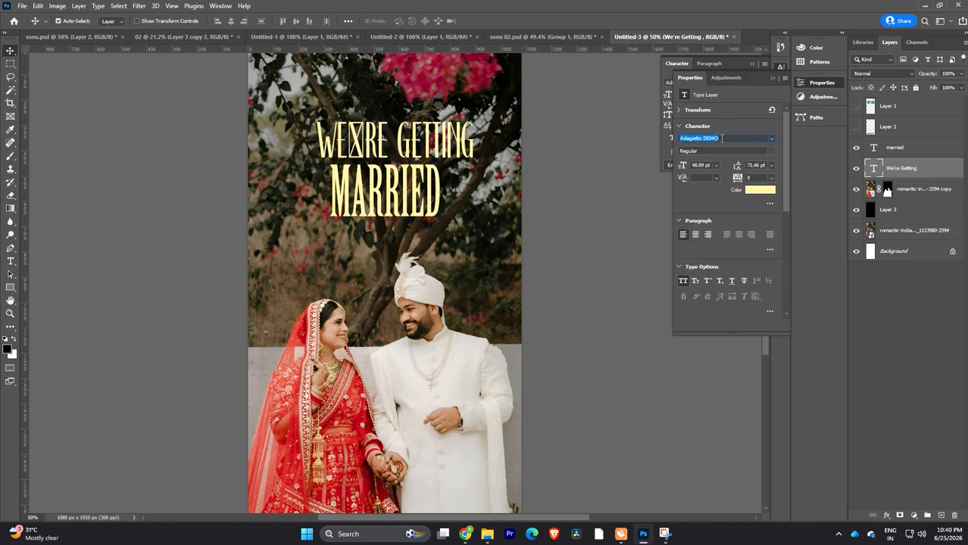
{"action": "key", "text": "Down"}
{"action": "key", "text": "Down"}
{"action": "key", "text": "Down"}
{"action": "key", "text": "Down"}
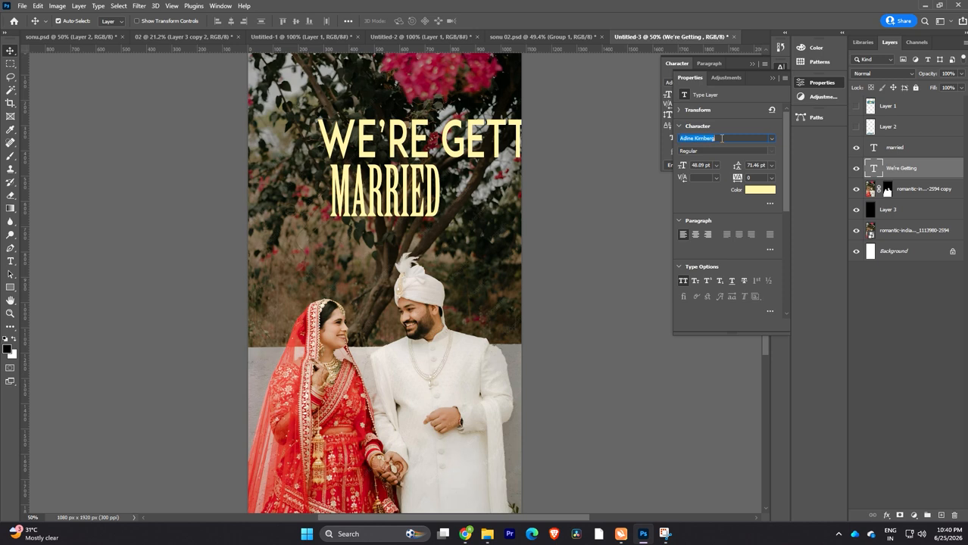
{"action": "key", "text": "Down"}
{"action": "key", "text": "Down"}
{"action": "key", "text": "Down"}
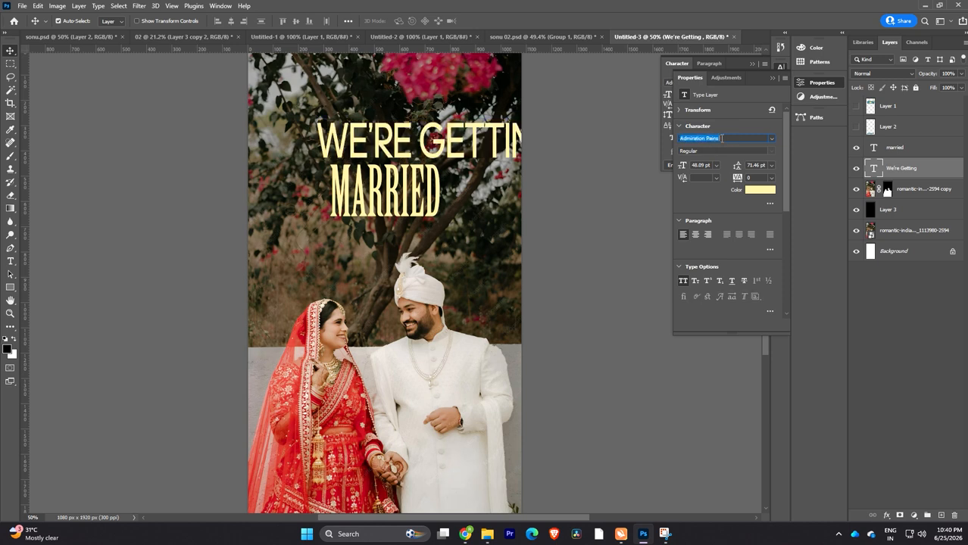
{"action": "key", "text": "Down"}
{"action": "key", "text": "Down"}
{"action": "key", "text": "Down"}
{"action": "key", "text": "Down"}
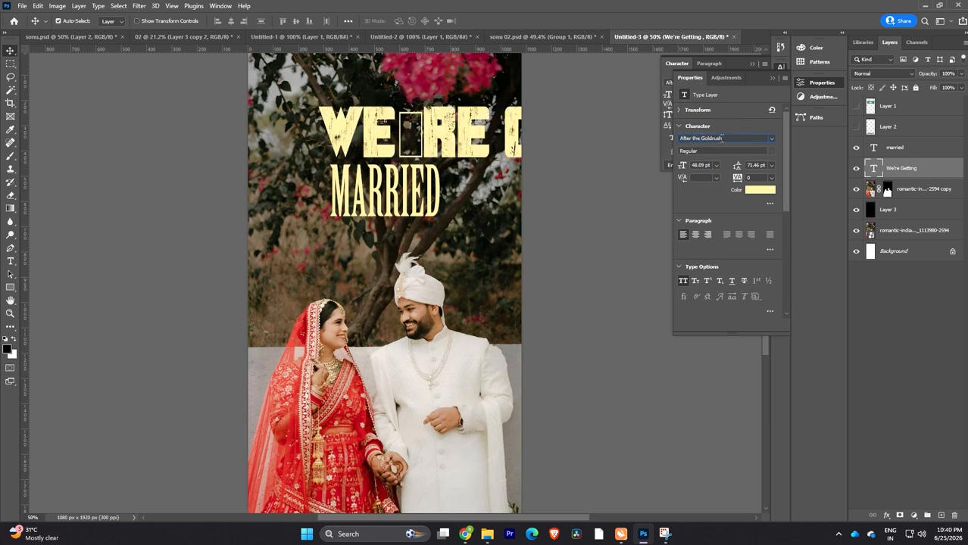
{"action": "key", "text": "Down"}
{"action": "key", "text": "Down"}
{"action": "key", "text": "Down"}
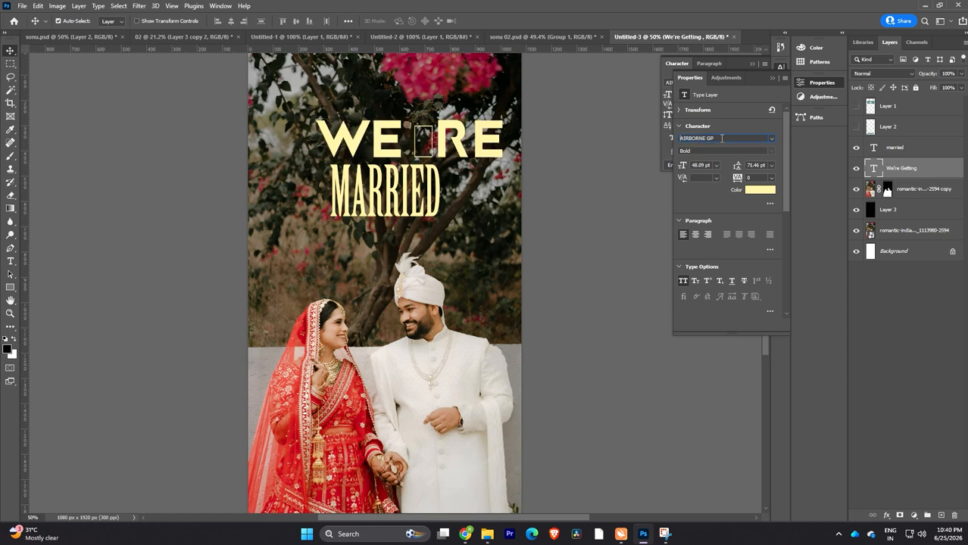
{"action": "key", "text": "Return"}
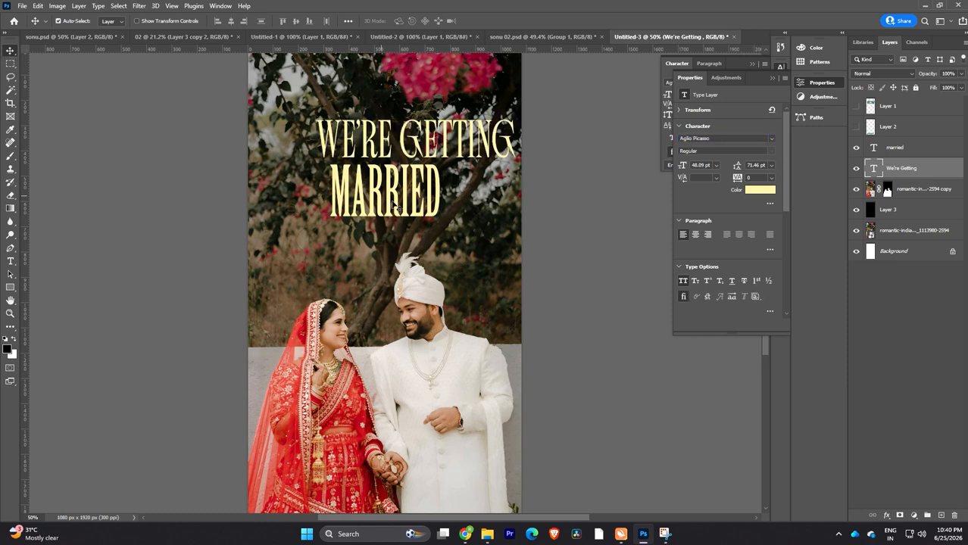
{"action": "left_click_drag", "start_coordinate": [471, 154], "coordinate": [444, 150]}
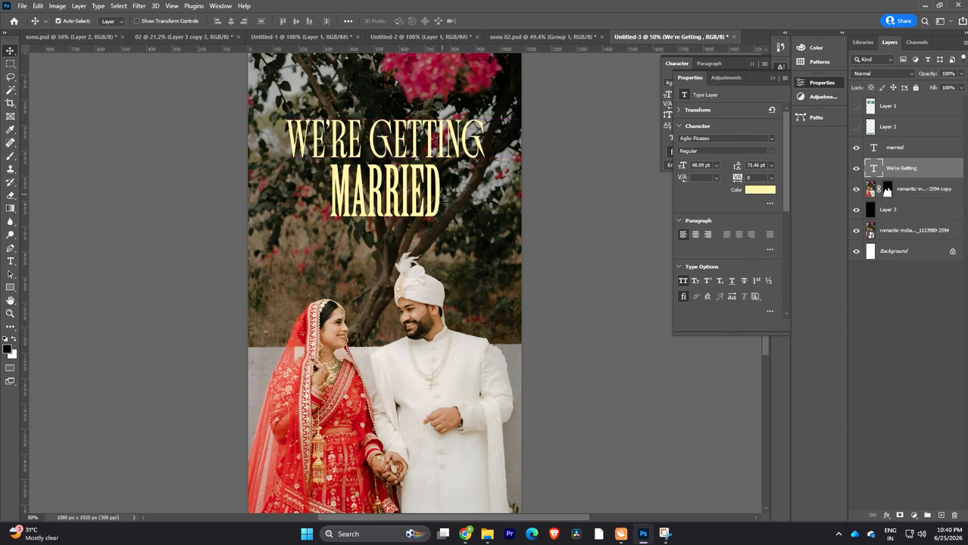
- Try the Adagietto DEMO font on the "Married" text
{"action": "left_click", "coordinate": [430, 206]}
{"action": "left_click", "coordinate": [732, 138]}
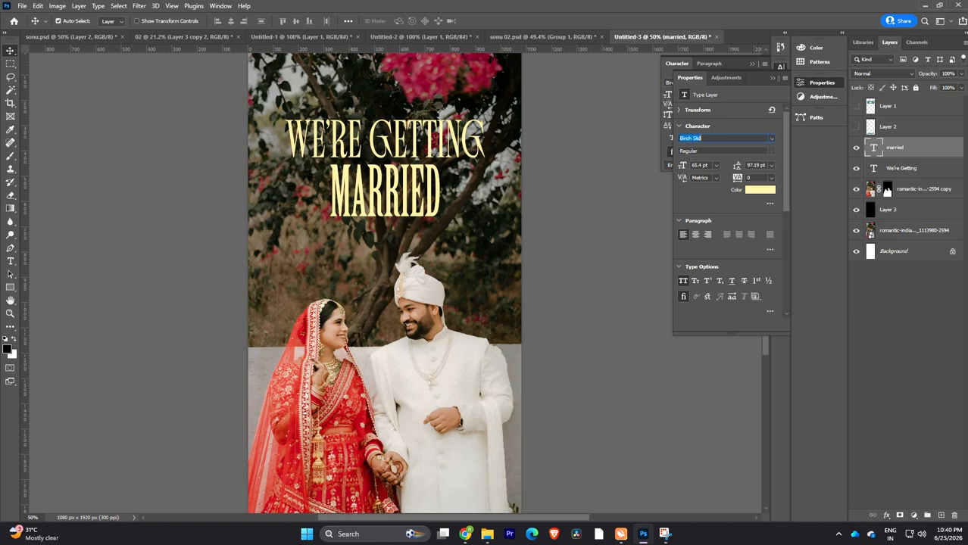
{"action": "type", "text": "agietto DEMO"}
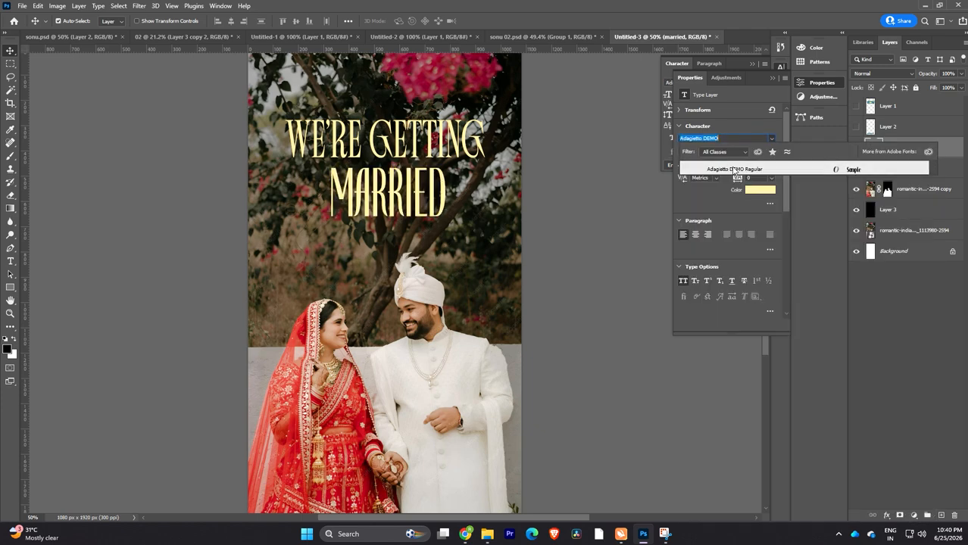
{"action": "left_click", "coordinate": [733, 168]}
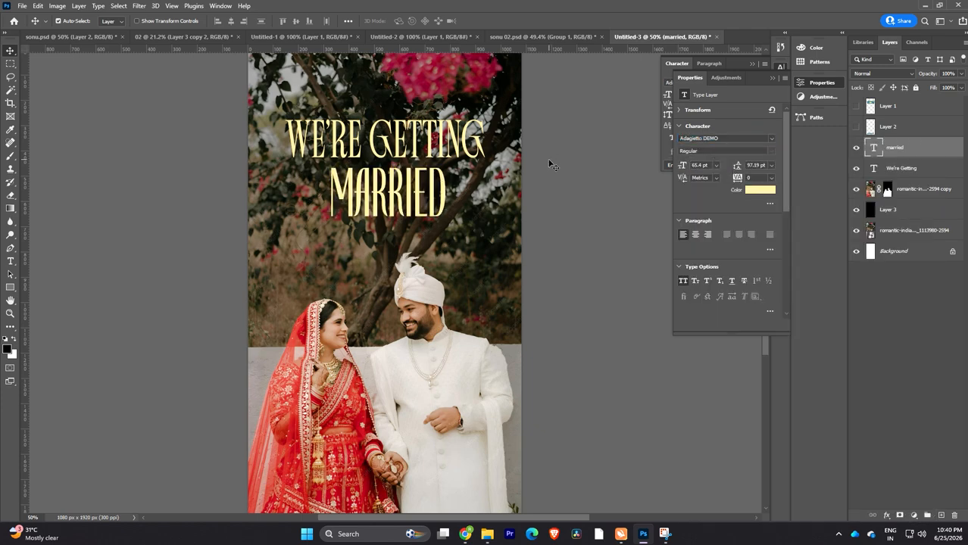
- Check the font of the "We're Getting" line and set the "Married" text to the same font, Aglio Picasso
{"action": "left_click", "coordinate": [427, 185]}
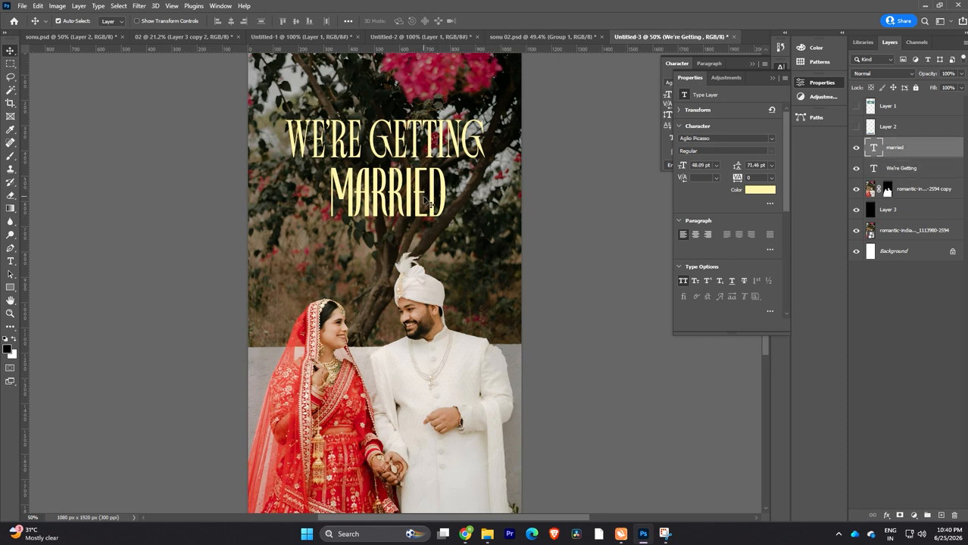
{"action": "left_click", "coordinate": [427, 203]}
{"action": "left_click", "coordinate": [731, 139]}
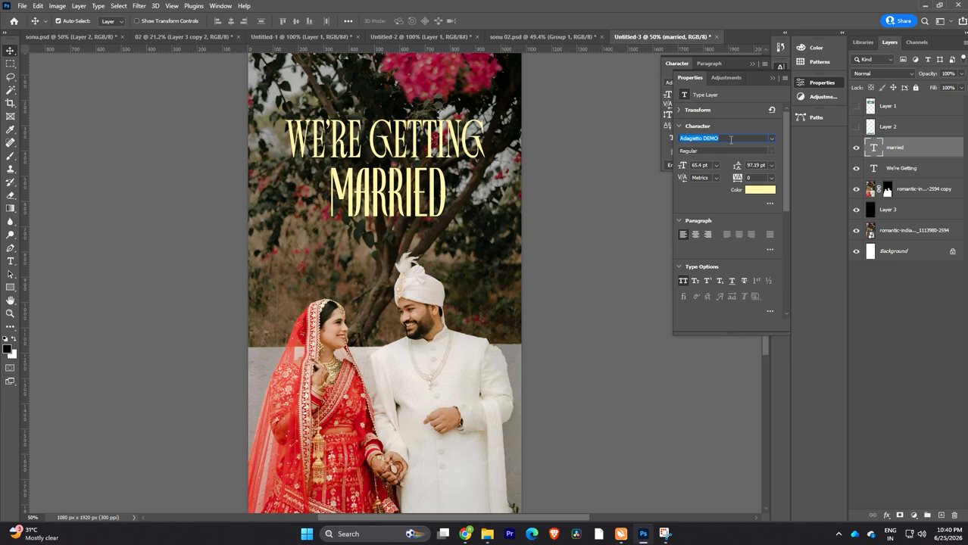
{"action": "type", "text": "ag"}
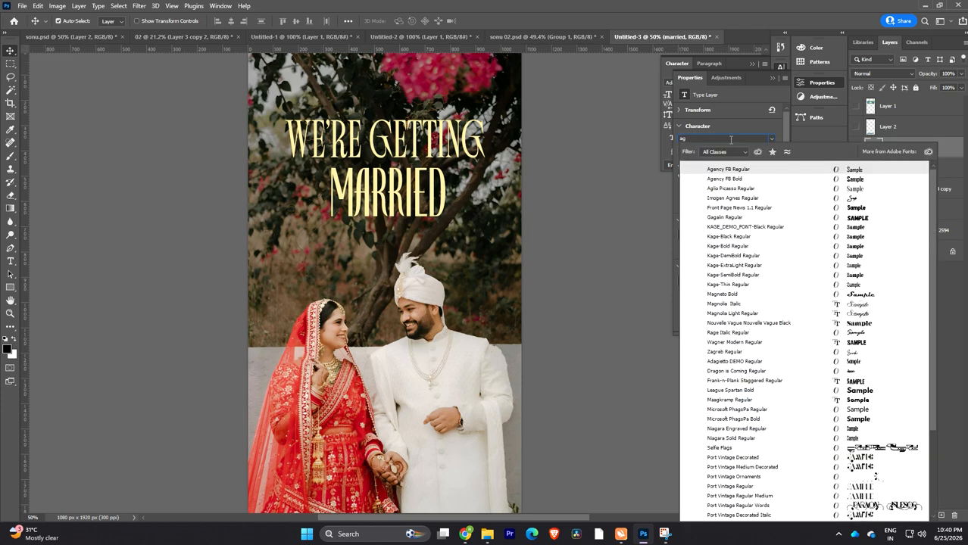
{"action": "left_click", "coordinate": [733, 189]}
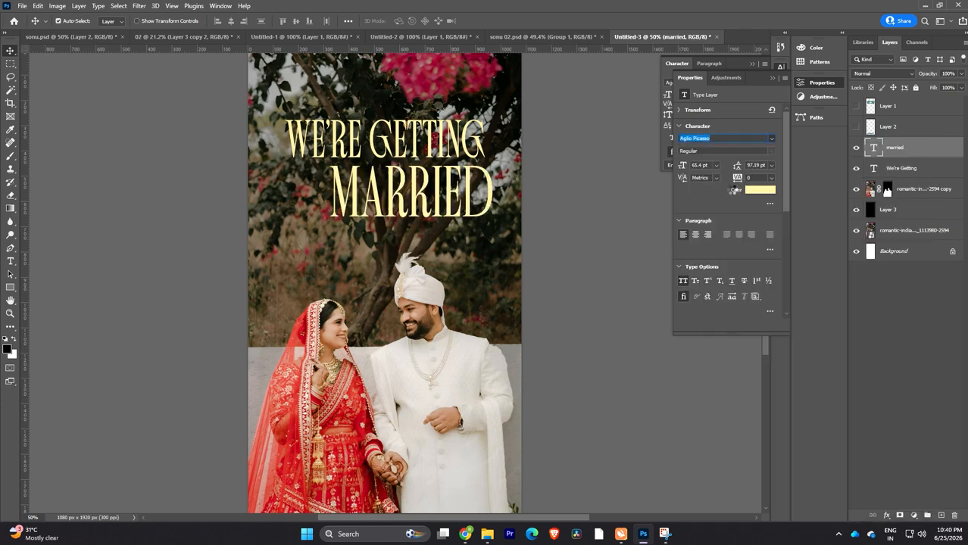
- Move the "Married" text left under the upper line and nudge it up to tighten the gap between them
{"action": "left_click_drag", "start_coordinate": [425, 196], "coordinate": [404, 195]}
{"action": "key", "text": "Up"}
{"action": "key", "text": "Up"}
{"action": "key", "text": "Up"}
{"action": "key", "text": "Up"}
{"action": "key", "text": "Up"}
{"action": "key", "text": "Up"}
{"action": "key", "text": "Up"}
{"action": "key", "text": "Up"}
{"action": "key", "text": "Up"}
{"action": "key", "text": "Up"}
{"action": "key", "text": "Up"}
{"action": "key", "text": "Up"}
{"action": "key", "text": "Up"}
{"action": "key", "text": "Up"}
{"action": "key", "text": "Up"}
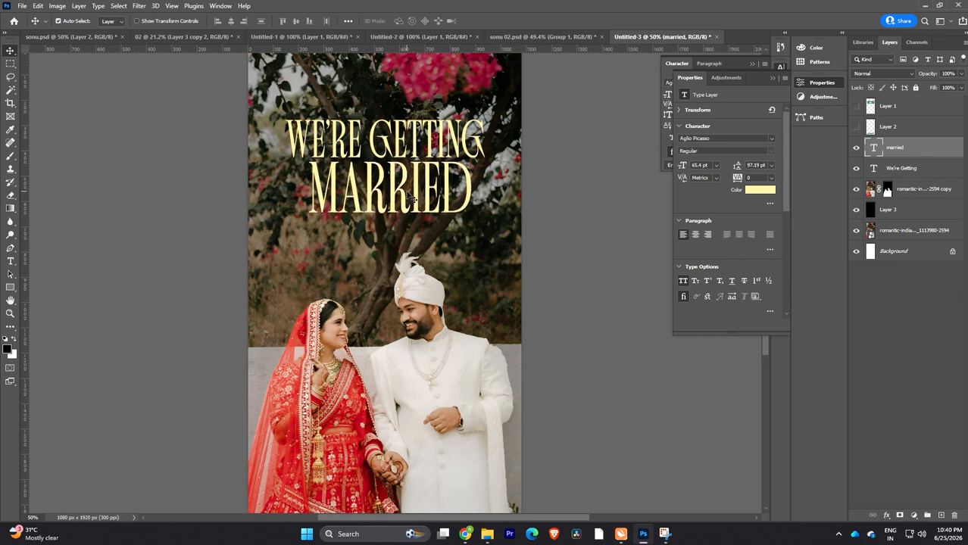
- Centre both headline text layers horizontally on the canvas and clear the selection
{"action": "left_click", "coordinate": [404, 152], "text": "shift"}
{"action": "key", "text": "ctrl+a"}
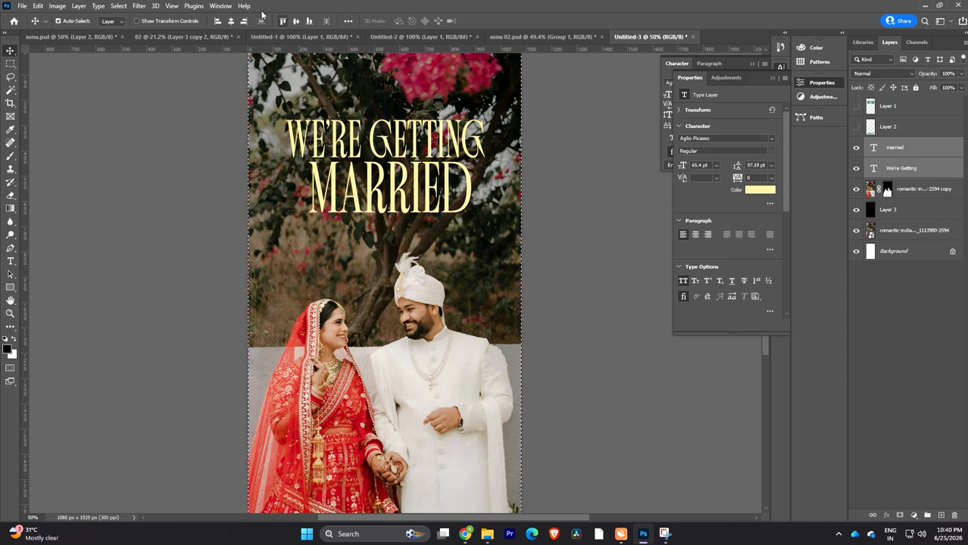
{"action": "left_click", "coordinate": [231, 20]}
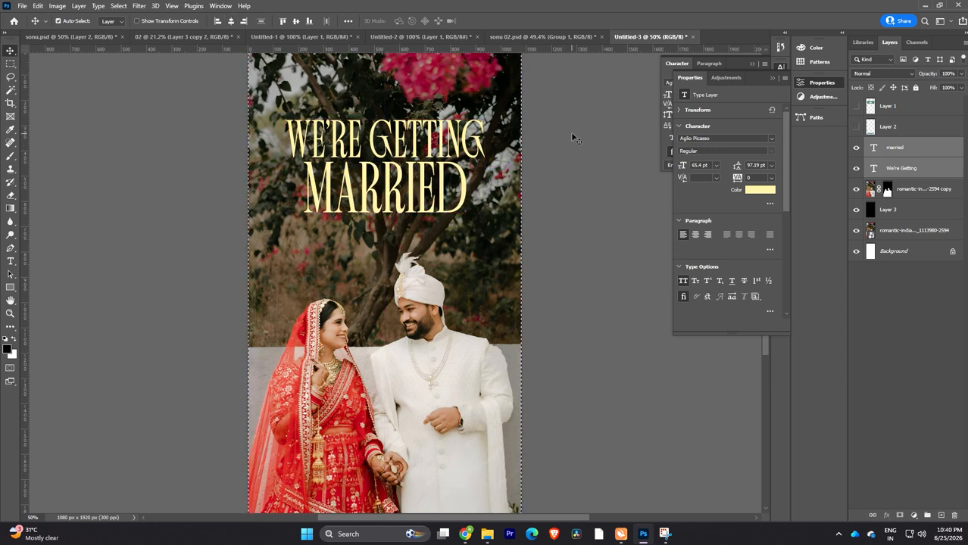
{"action": "left_click", "coordinate": [571, 138]}
{"action": "left_click", "coordinate": [402, 142]}
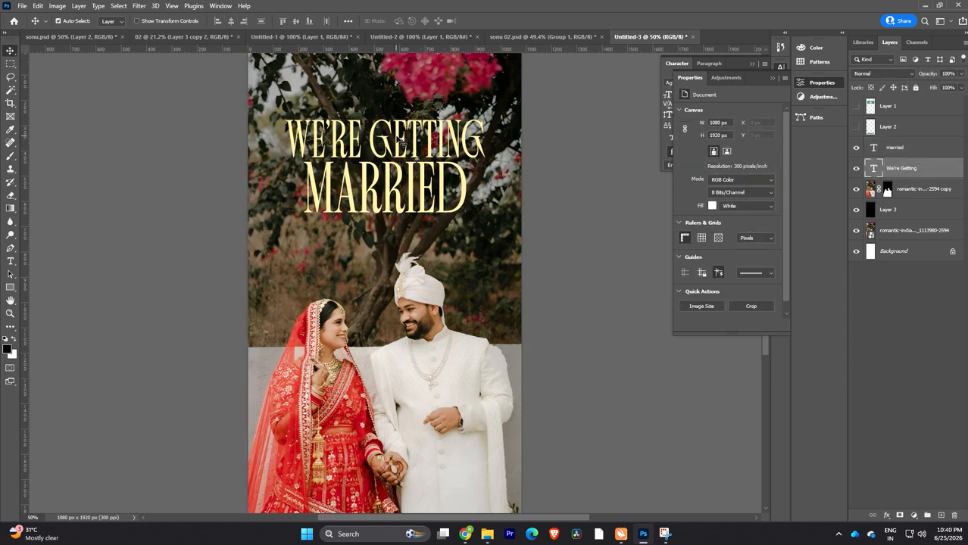
{"action": "left_click", "coordinate": [403, 191], "text": "shift"}
{"action": "left_click", "coordinate": [760, 190]}
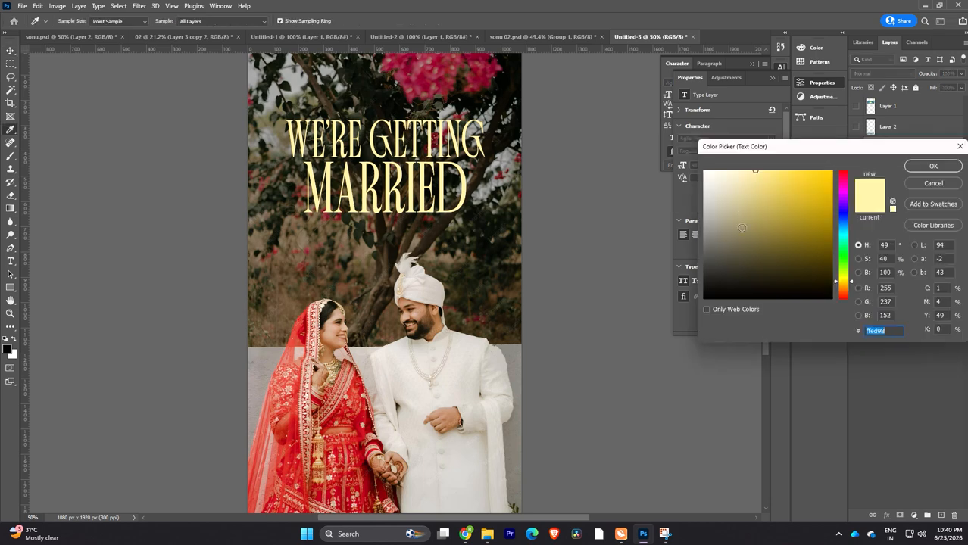
{"action": "type", "text": "ffffff"}
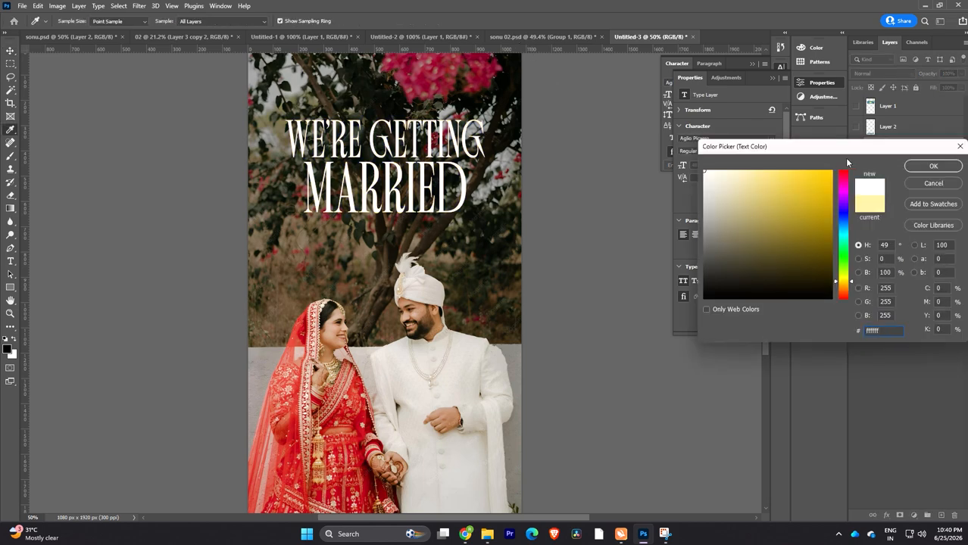
{"action": "left_click", "coordinate": [939, 186]}
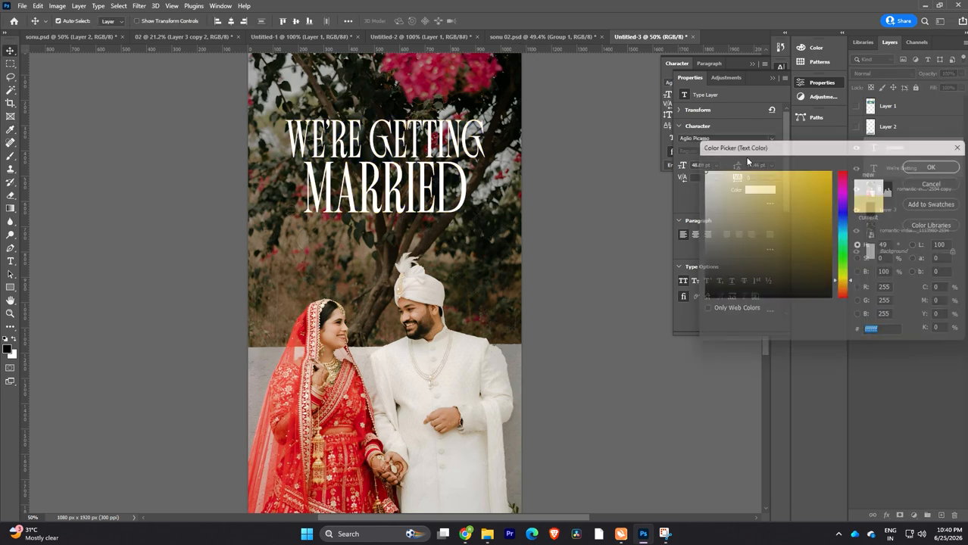
{"action": "left_click", "coordinate": [600, 147]}
- Raise the opacity of the black overlay on Layer 3 to 50% and clear the layer selection
{"action": "scroll", "coordinate": [594, 146], "scroll_direction": "down", "scroll_amount": 2}
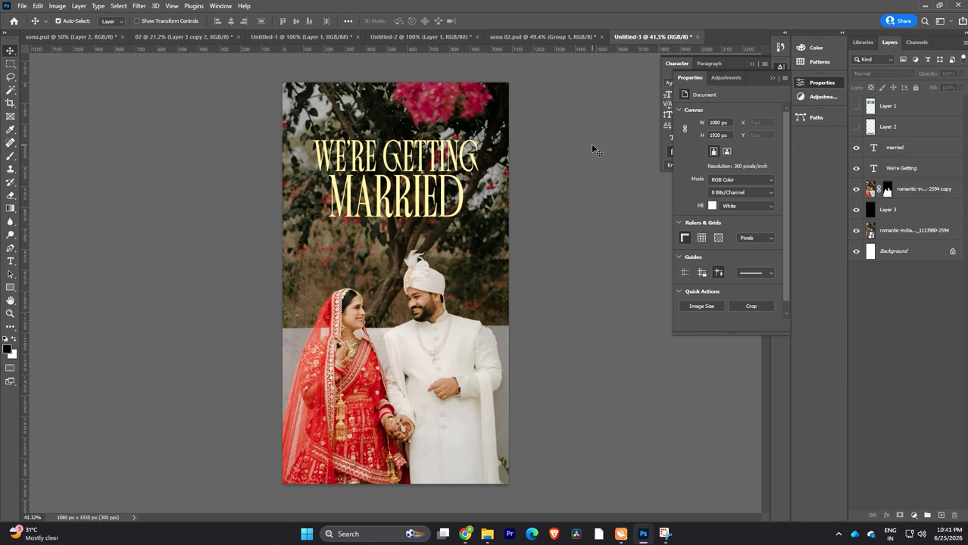
{"action": "left_click", "coordinate": [905, 210]}
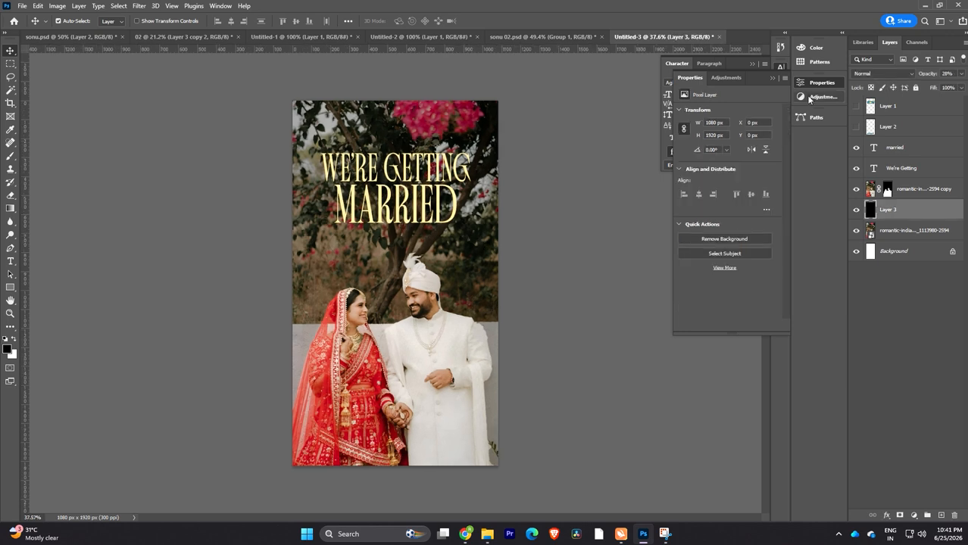
{"action": "left_click", "coordinate": [961, 74]}
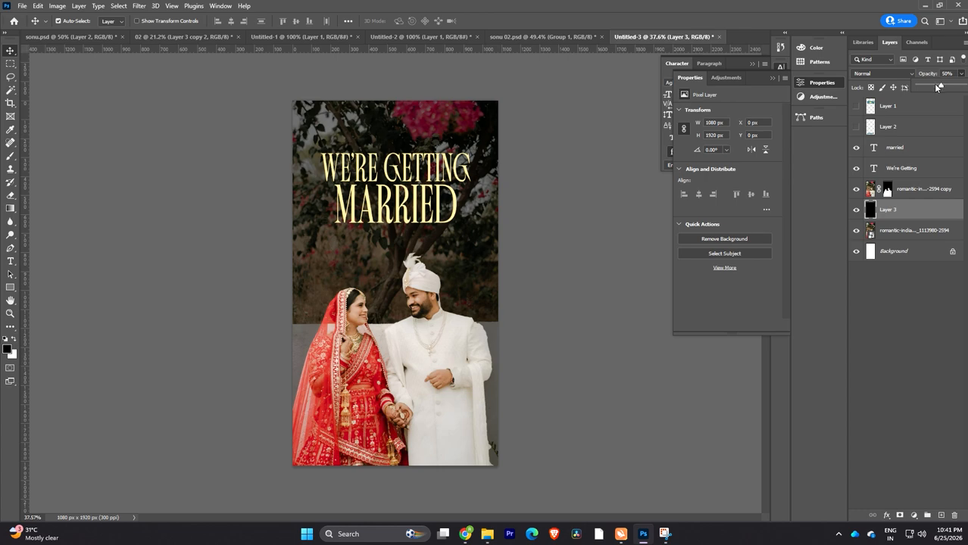
{"action": "left_click", "coordinate": [557, 203]}
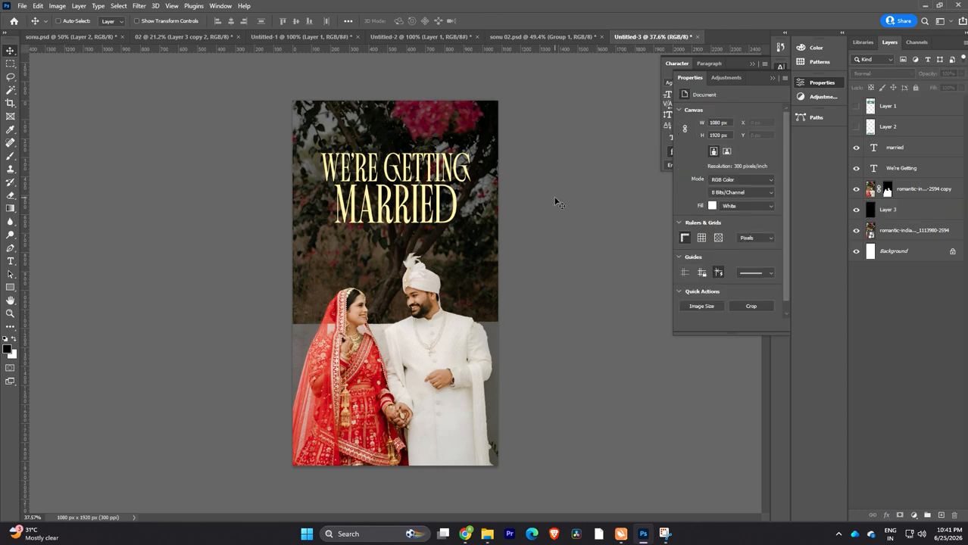
- Duplicate the "We're Getting" text below the "Married" line and replace the copy's wording with "Save the Date"
{"action": "key", "text": "ctrl+plus"}
{"action": "key", "text": "ctrl+plus"}
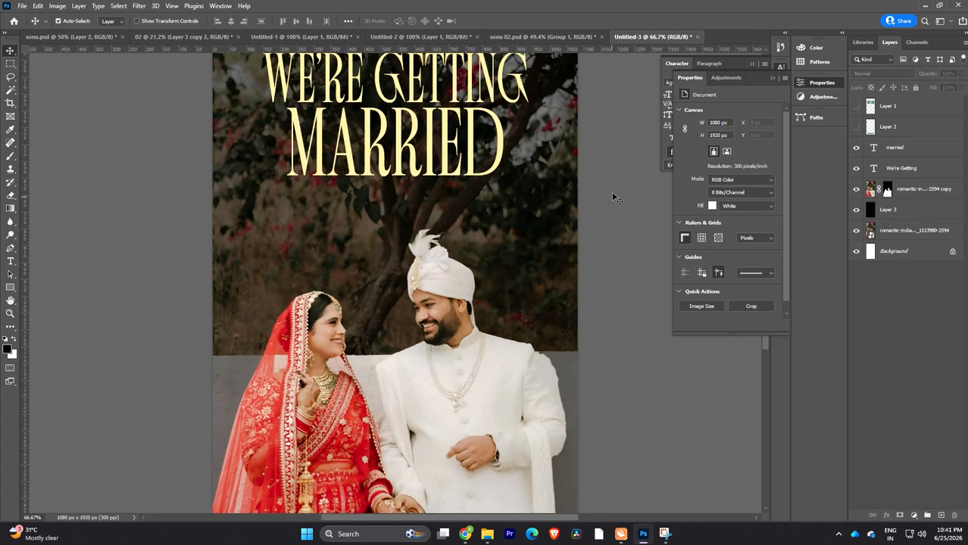
{"action": "left_click_drag", "start_coordinate": [398, 74], "coordinate": [366, 248], "text": "alt"}
{"action": "double_click", "coordinate": [381, 219]}
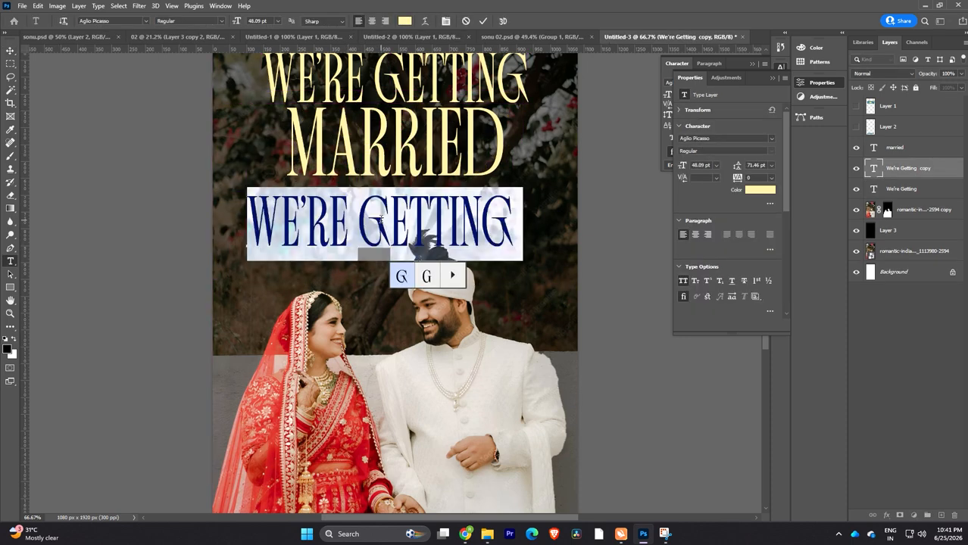
{"action": "left_click", "coordinate": [349, 216]}
{"action": "key", "text": "ctrl+a"}
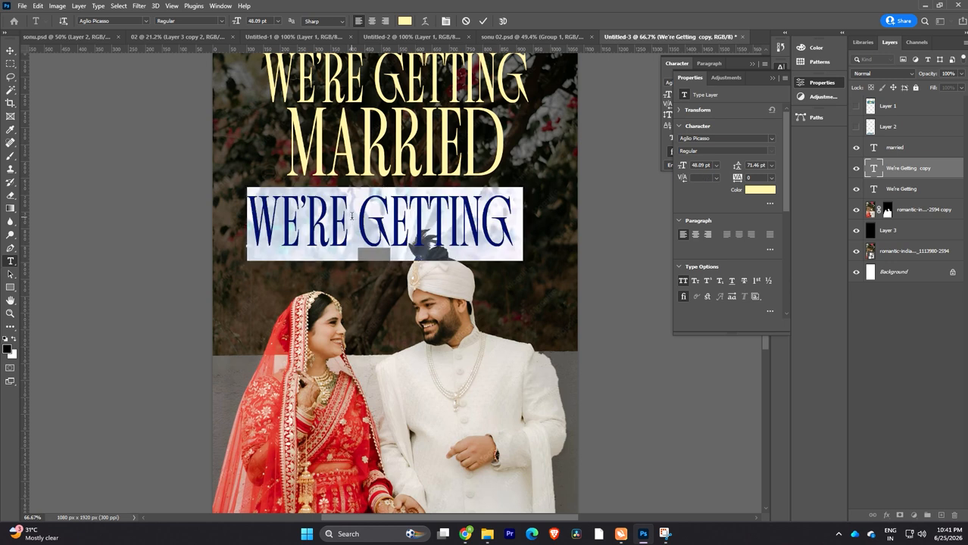
{"action": "type", "text": "S"}
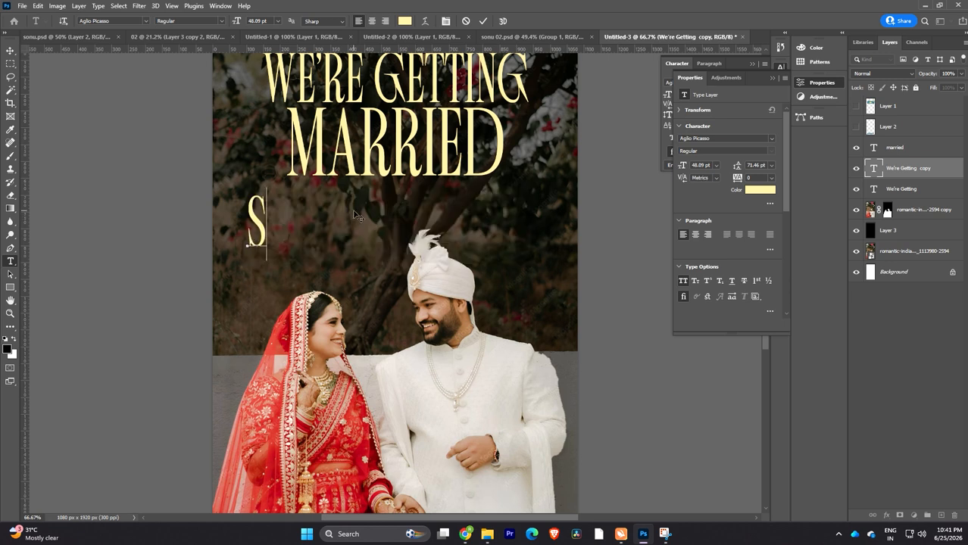
{"action": "key", "text": "BackSpace"}
{"action": "type", "text": "SAVE"}
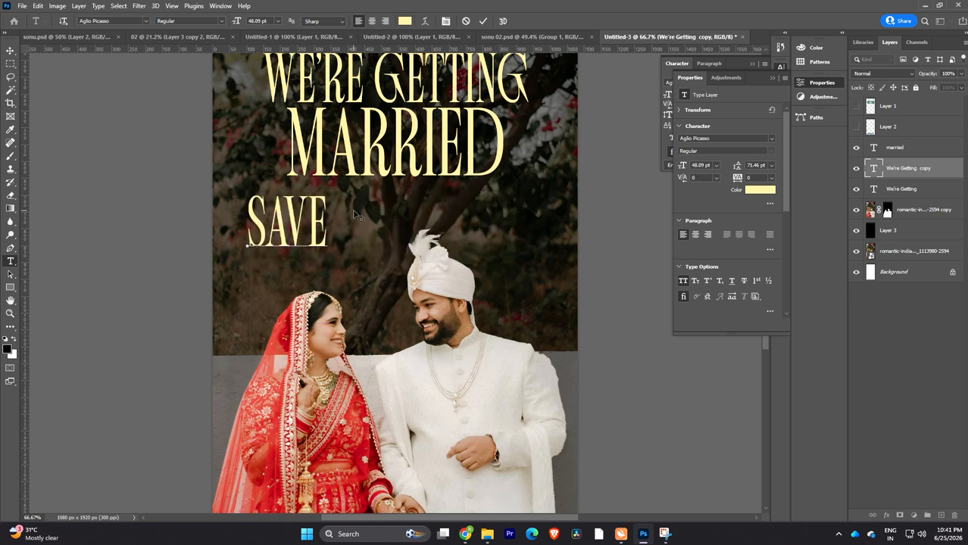
{"action": "type", "text": " THE "}
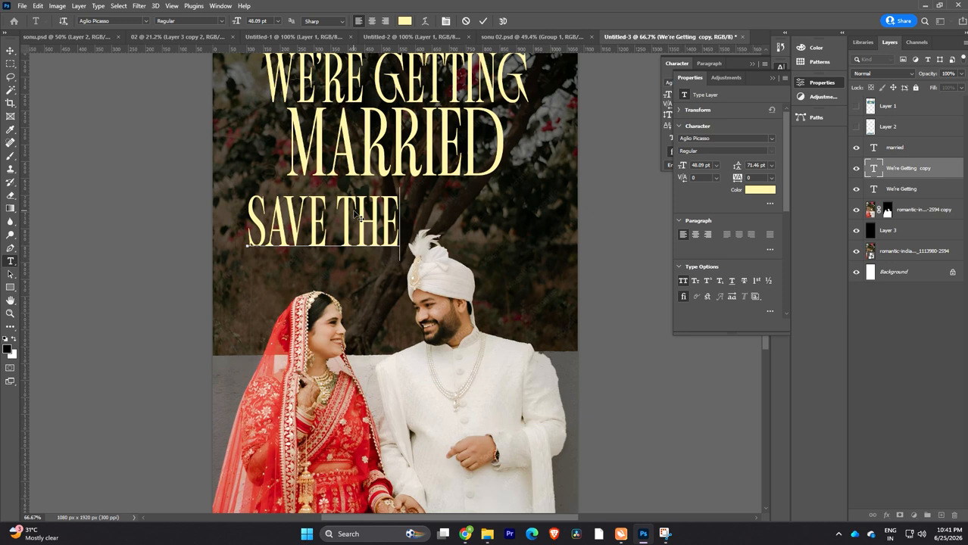
{"action": "type", "text": "DATE"}
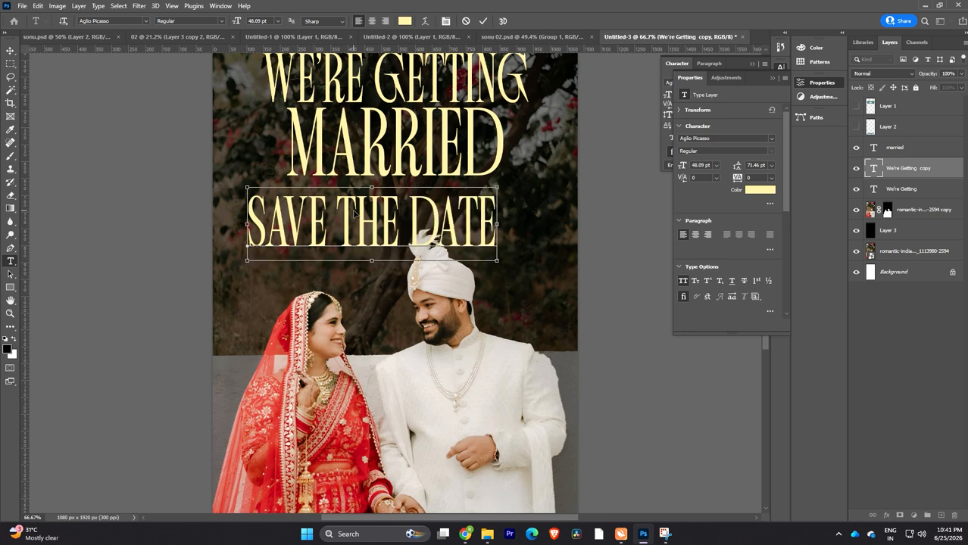
- Turn off All Caps for the "Save the Date" text and set its font to Kalista Script Bold
{"action": "key", "text": "ctrl+a"}
{"action": "left_click", "coordinate": [722, 138]}
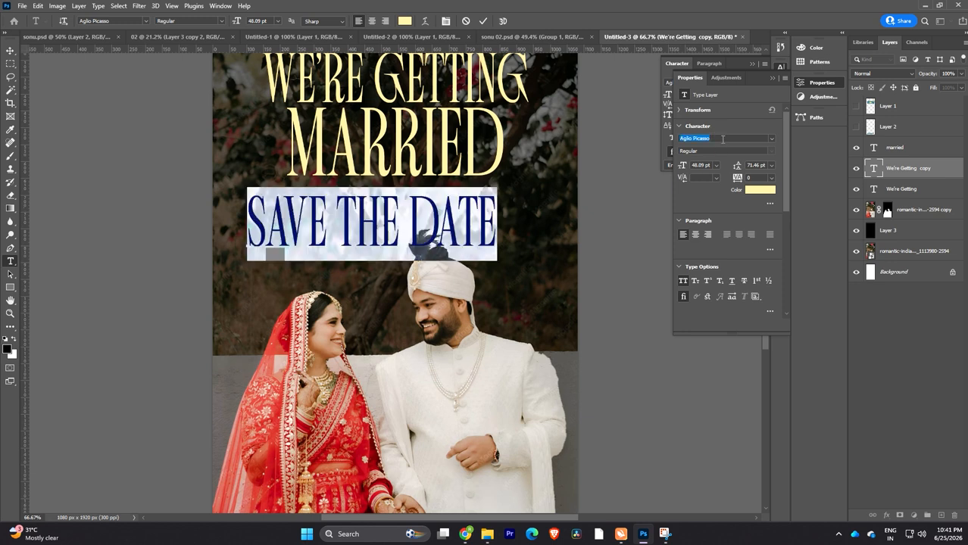
{"action": "type", "text": "Kalista Script"}
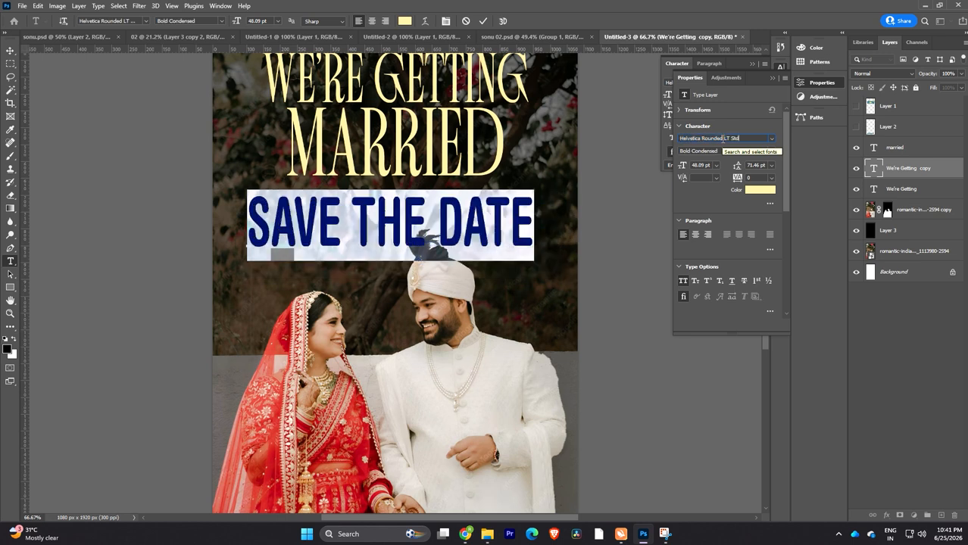
{"action": "key", "text": "Escape"}
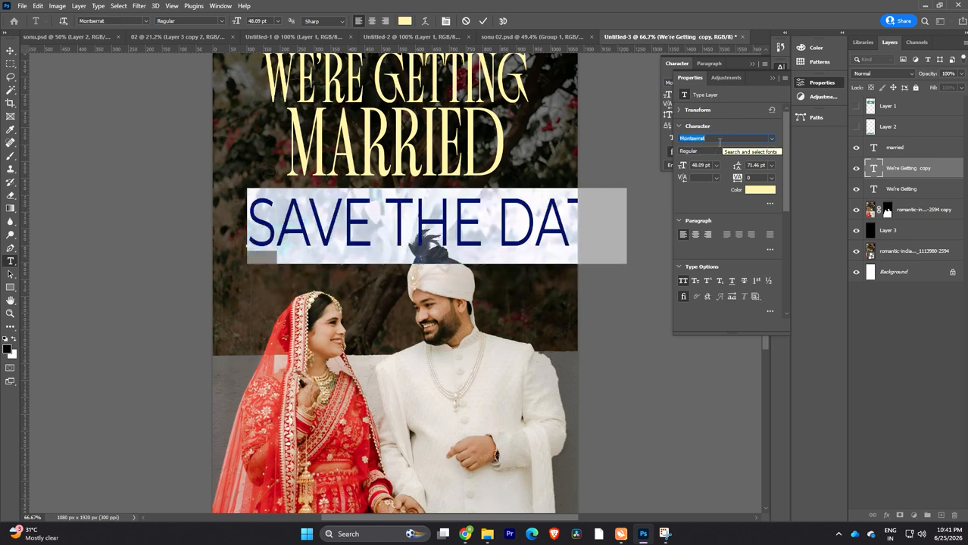
{"action": "left_click", "coordinate": [683, 281]}
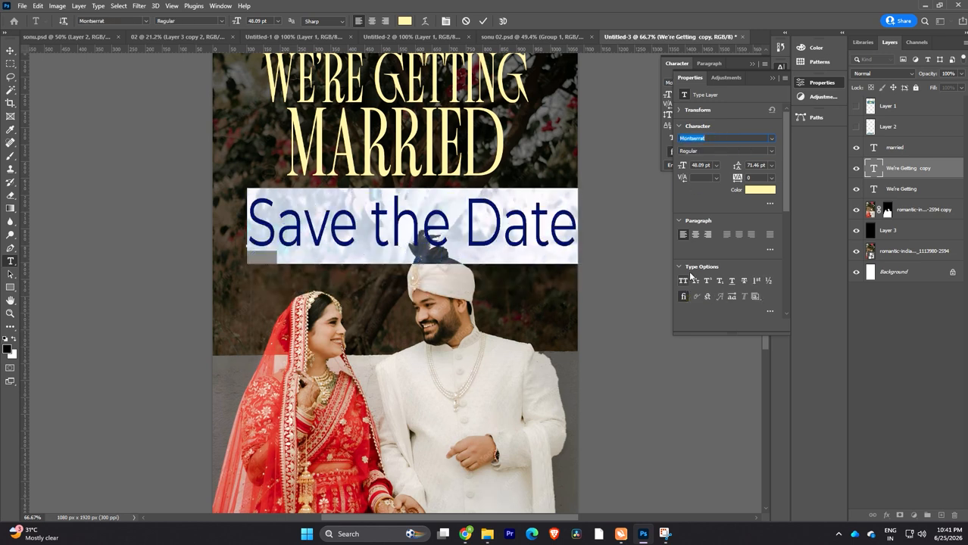
{"action": "type", "text": "kal"}
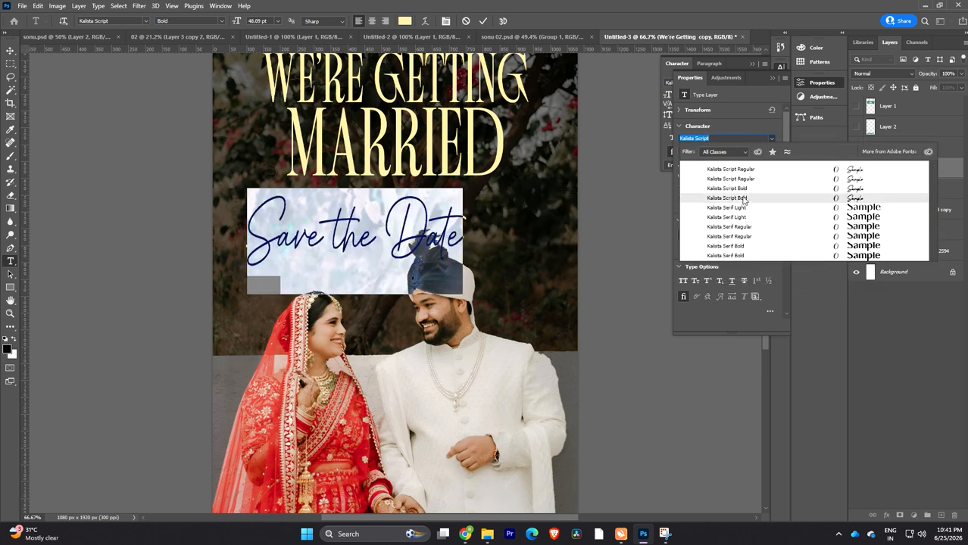
{"action": "left_click", "coordinate": [744, 197]}
{"action": "left_click", "coordinate": [10, 50]}
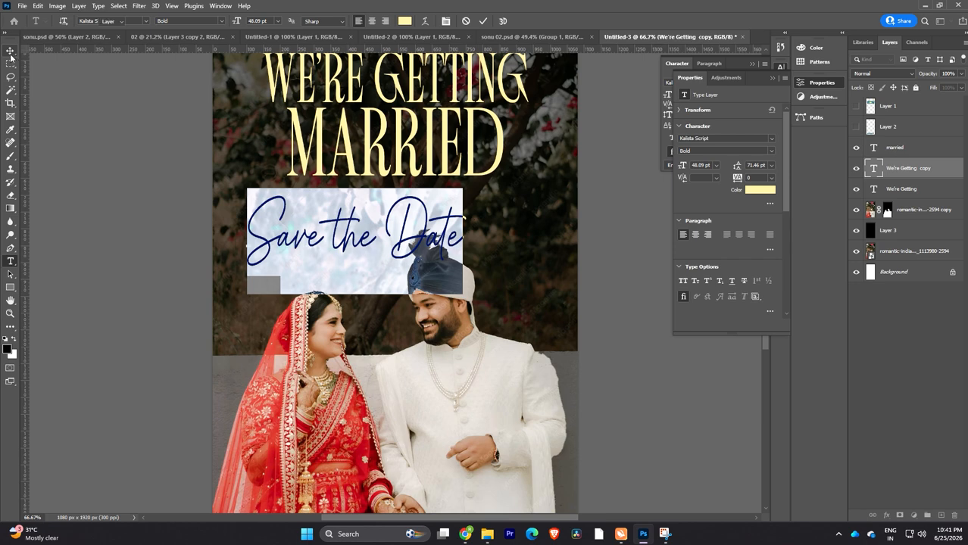
- Set the "Save the Date" text colour to white, ffffff
{"action": "left_click", "coordinate": [760, 189]}
{"action": "type", "text": "ffffff"}
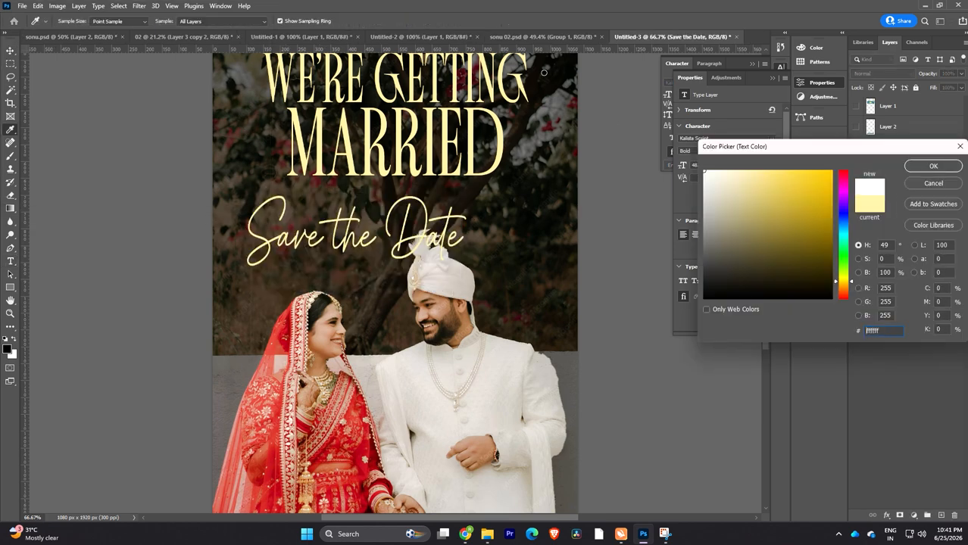
{"action": "left_click", "coordinate": [933, 166]}
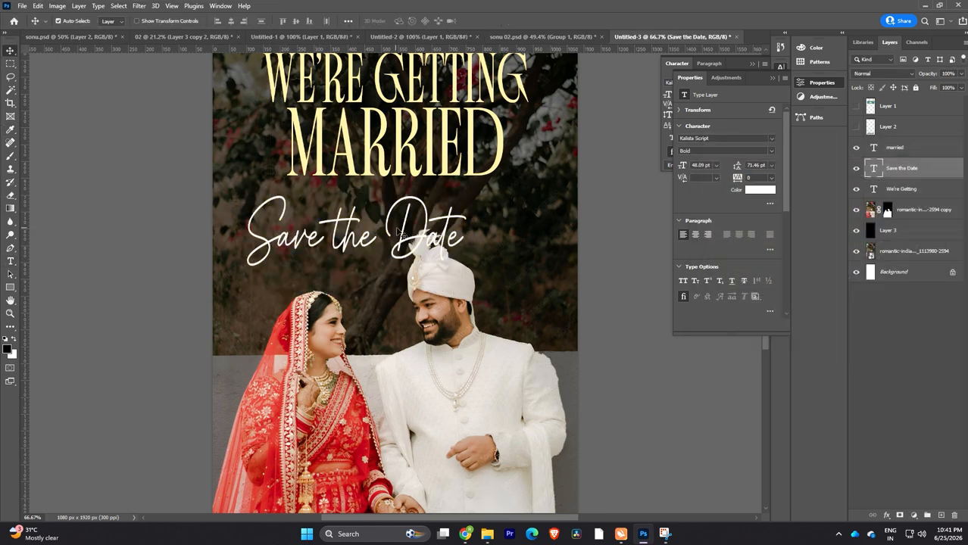
- Move the "Save the Date" text up and right so it sits directly beneath the "Married" line
{"action": "left_click_drag", "start_coordinate": [400, 227], "coordinate": [433, 193]}
{"action": "scroll", "coordinate": [477, 182], "scroll_direction": "down", "scroll_amount": 2}
{"action": "scroll", "coordinate": [477, 182], "scroll_direction": "down", "scroll_amount": 1}
{"action": "scroll", "coordinate": [450, 160], "scroll_direction": "down", "scroll_amount": 2}
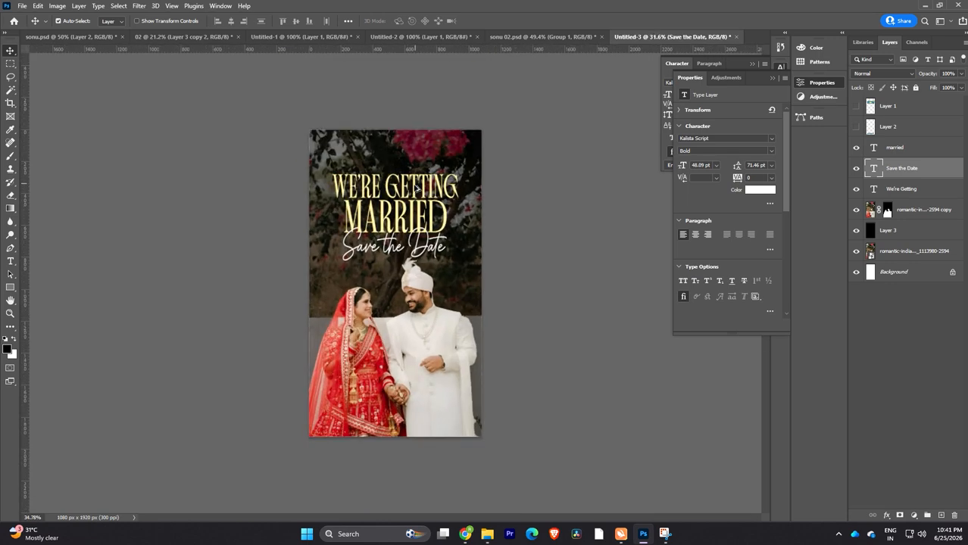
- Move all three text layers up together, then lower "Save the Date" slightly to open a gap below "Married"
{"action": "scroll", "coordinate": [450, 158], "scroll_direction": "up", "scroll_amount": 2}
{"action": "left_click", "coordinate": [449, 148]}
{"action": "left_click", "coordinate": [434, 185], "text": "shift"}
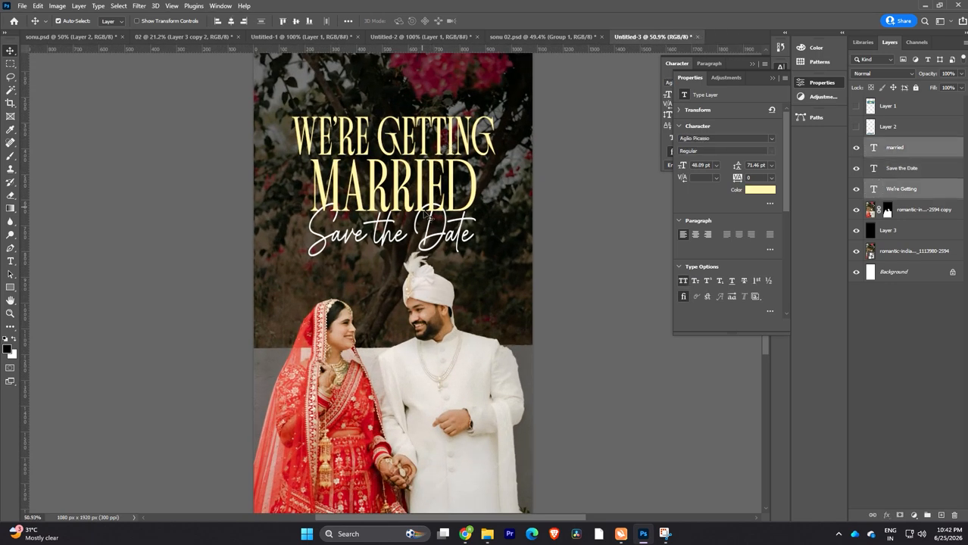
{"action": "left_click", "coordinate": [432, 221], "text": "shift"}
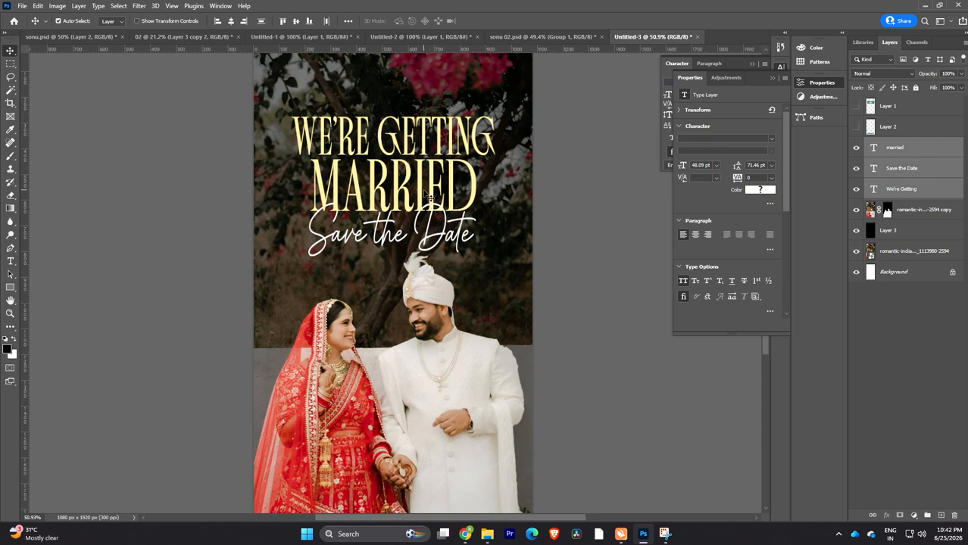
{"action": "left_click_drag", "start_coordinate": [428, 195], "coordinate": [429, 167]}
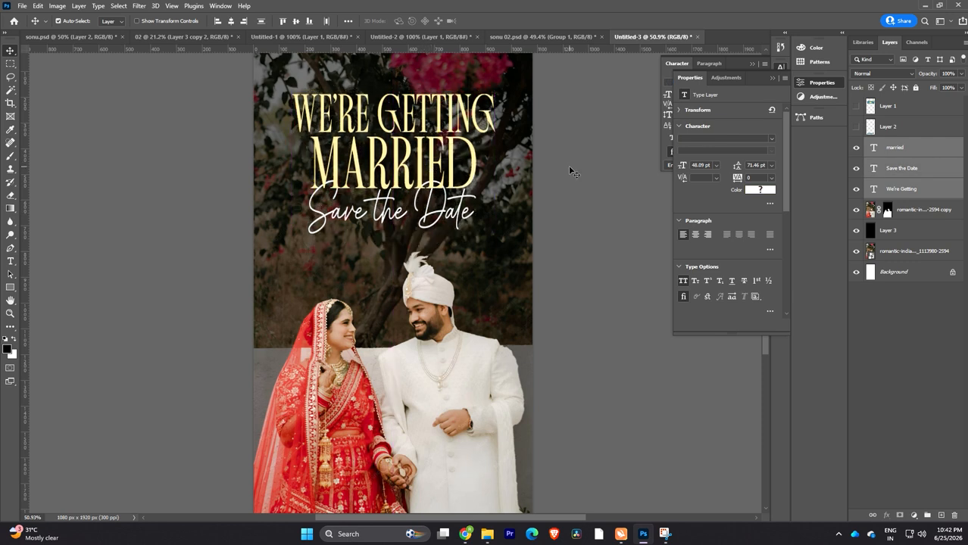
{"action": "left_click", "coordinate": [595, 167]}
{"action": "left_click_drag", "start_coordinate": [433, 215], "coordinate": [433, 227]}
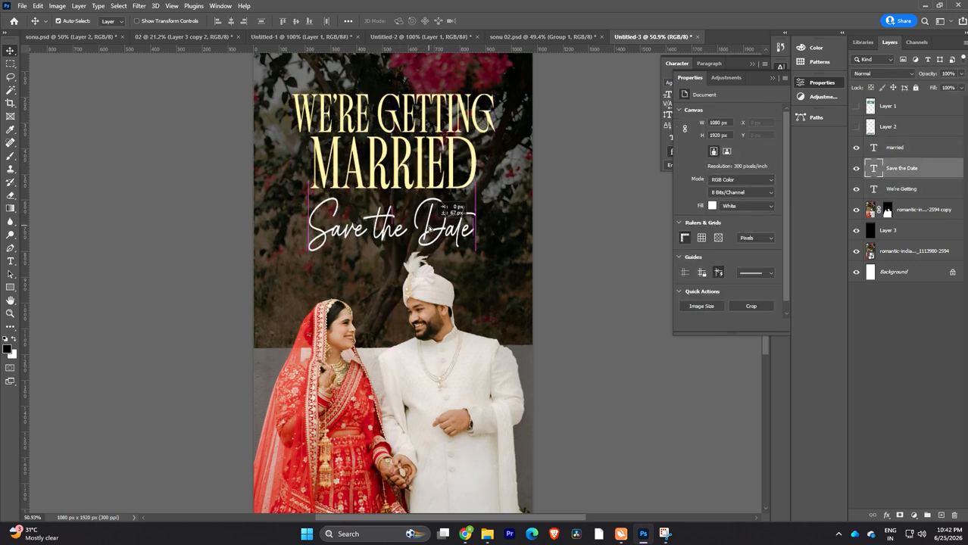
- Try several fonts on the "Save the Date" text and set it to Across the Road Regular
{"action": "left_click", "coordinate": [731, 138]}
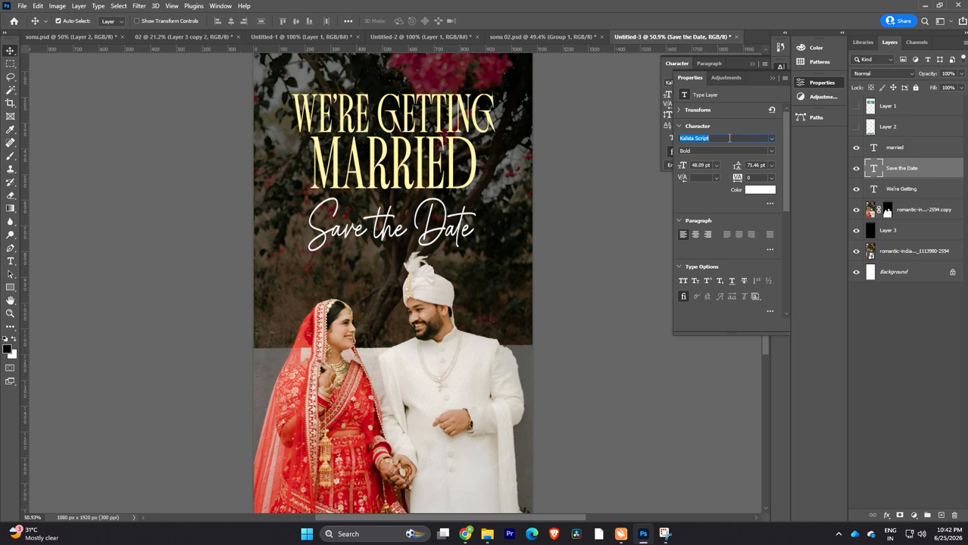
{"action": "type", "text": "hel"}
{"action": "key", "text": "Down"}
{"action": "key", "text": "Down"}
{"action": "key", "text": "Down"}
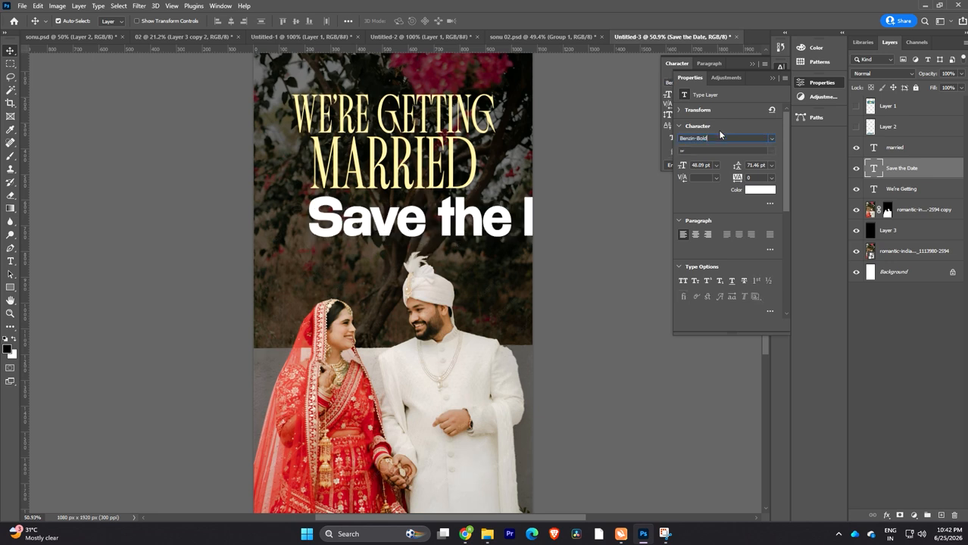
{"action": "key", "text": "Down"}
{"action": "key", "text": "Down"}
{"action": "key", "text": "Down"}
{"action": "key", "text": "Down"}
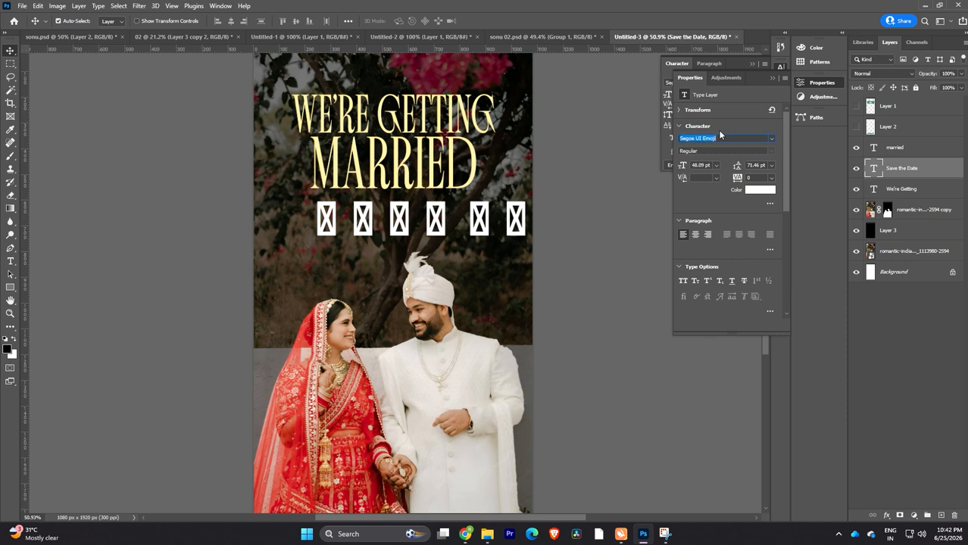
{"action": "key", "text": "Down"}
{"action": "key", "text": "Down"}
{"action": "key", "text": "Down"}
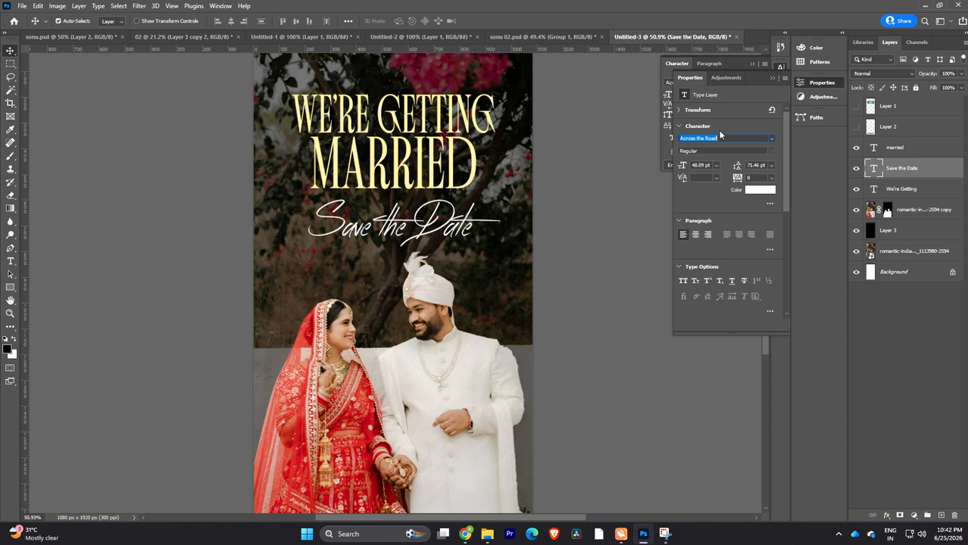
{"action": "key", "text": "Down"}
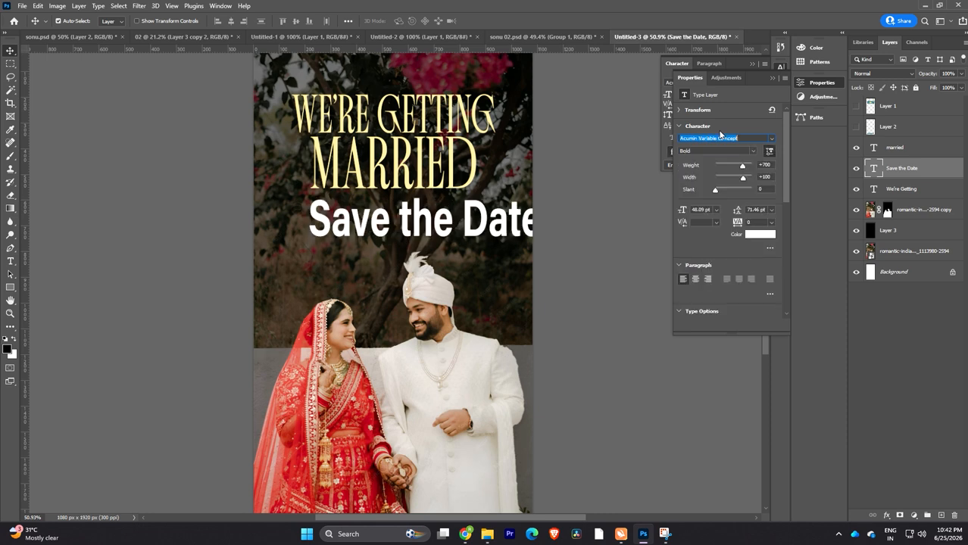
{"action": "key", "text": "Up"}
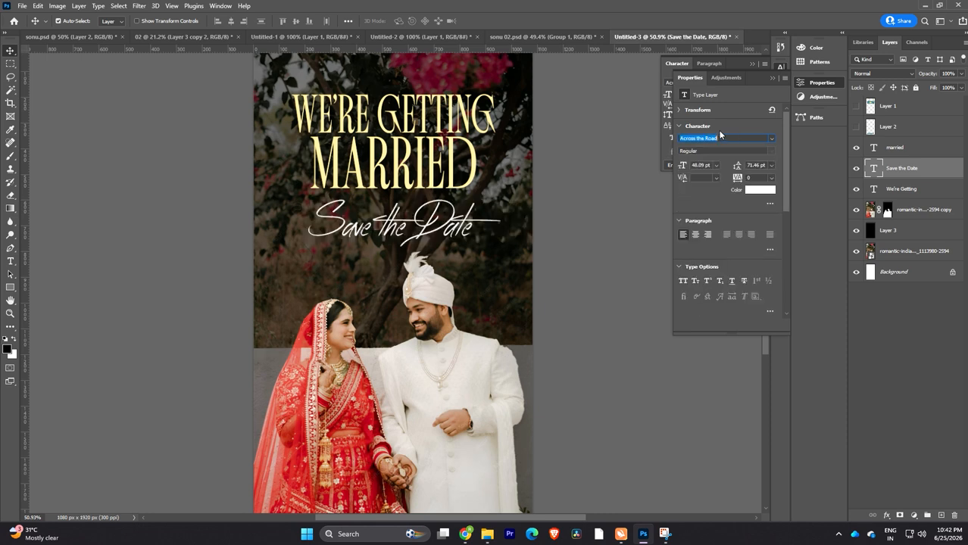
{"action": "key", "text": "Return"}
- Scale the "Save the Date" text down to about 35.8 pt and place it close beneath the "Married" line
{"action": "key", "text": "ctrl+t"}
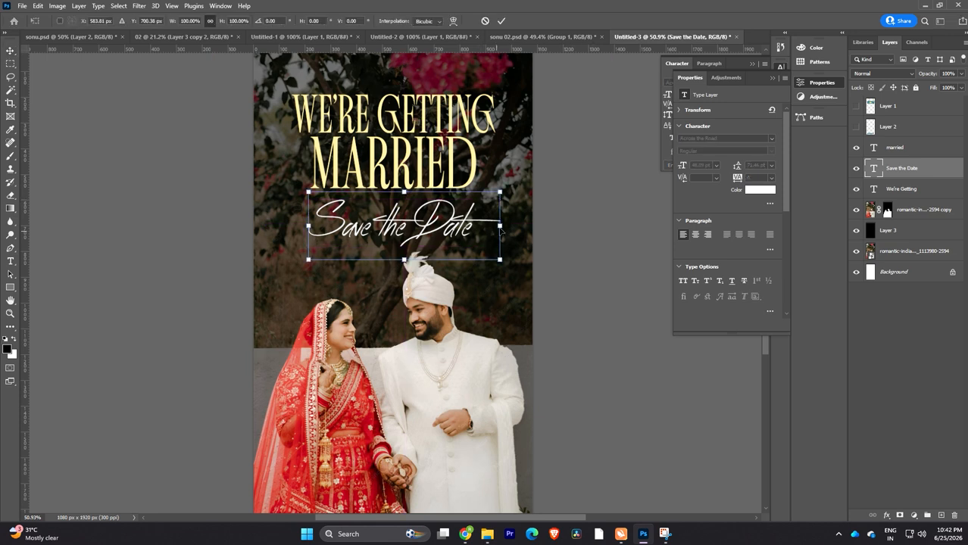
{"action": "left_click_drag", "start_coordinate": [500, 225], "coordinate": [415, 206]}
{"action": "key", "text": "Return"}
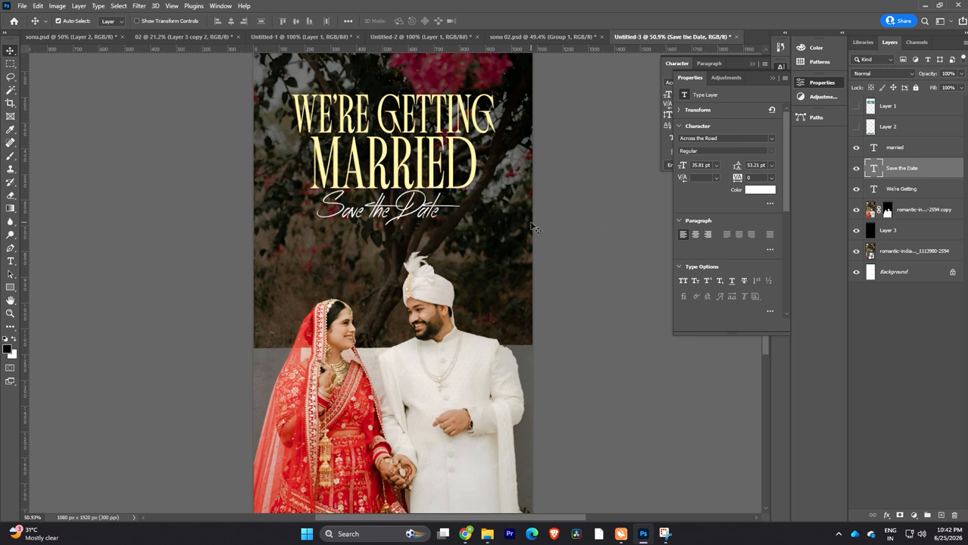
- Lower the "Save the Date" text slightly to widen the gap beneath the "Married" line
{"action": "key", "text": "Down"}
{"action": "key", "text": "Down"}
{"action": "key", "text": "Down"}
{"action": "key", "text": "Down"}
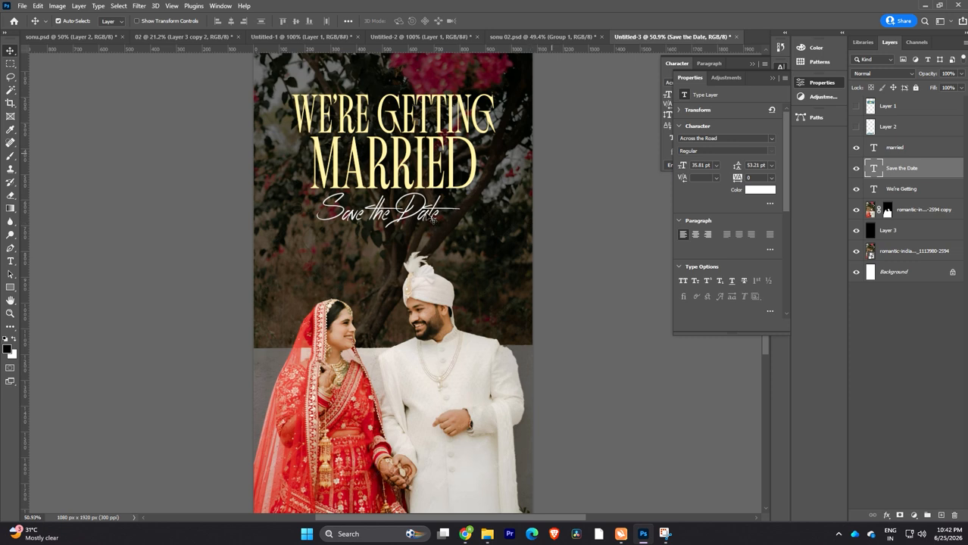
{"action": "mouse_move", "coordinate": [432, 221]}
{"action": "left_mouse_down"}
{"action": "mouse_move", "coordinate": [434, 183]}
{"action": "mouse_move", "coordinate": [434, 222]}
{"action": "left_mouse_up"}
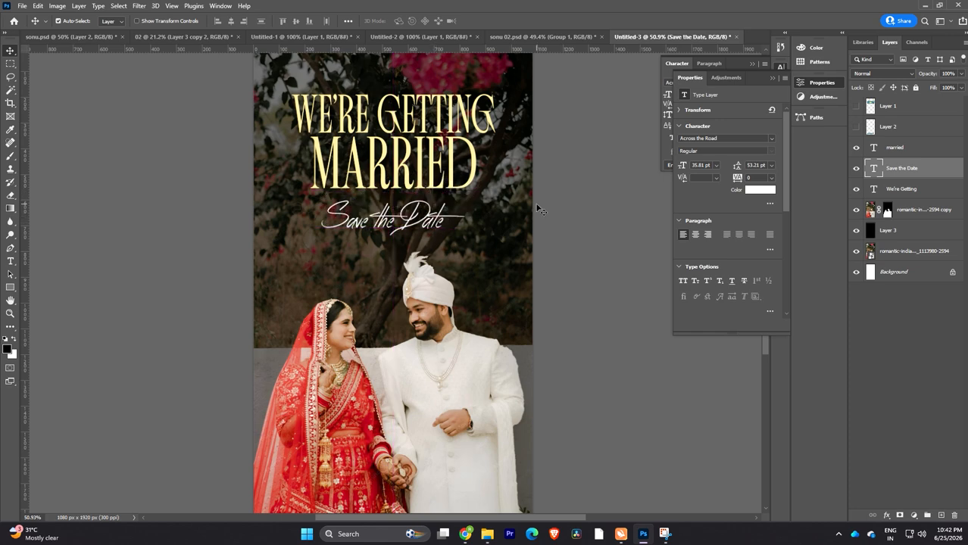
{"action": "key", "text": "ctrl+minus"}
{"action": "key", "text": "ctrl+minus"}
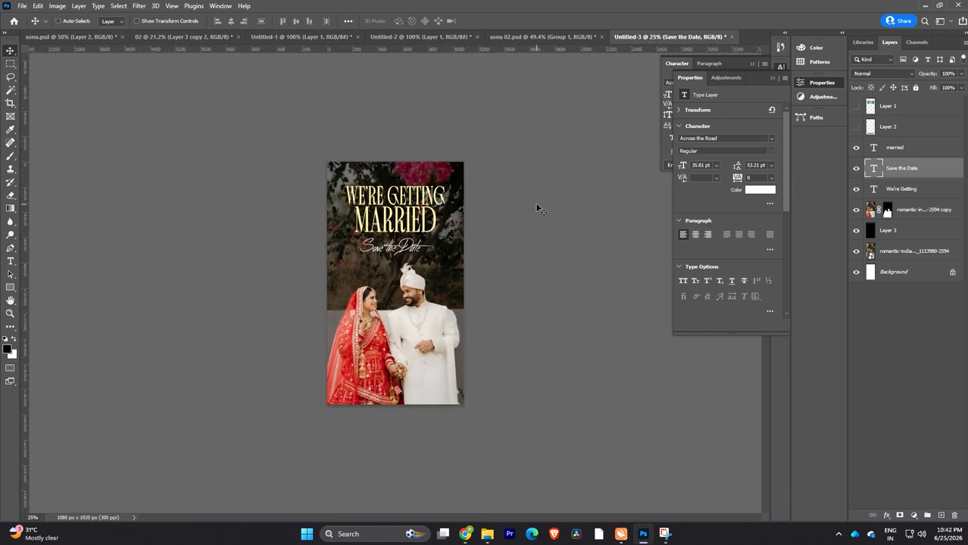
{"action": "key", "text": "ctrl+plus"}
{"action": "key", "text": "ctrl+plus"}
{"action": "key", "text": "ctrl+minus"}
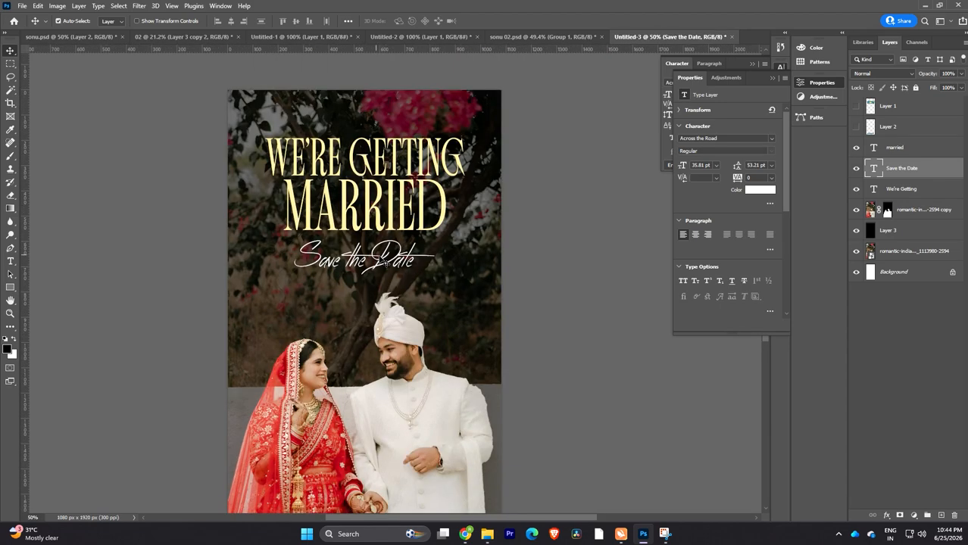
- Try placing the "Save the Date" text above the "We're Getting" line and undo the move
{"action": "left_click_drag", "start_coordinate": [402, 189], "coordinate": [406, 121]}
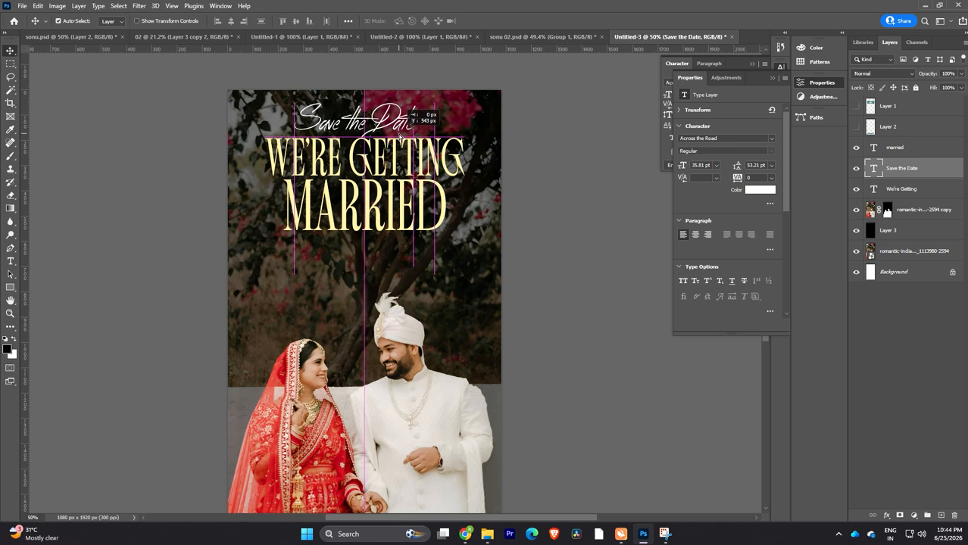
{"action": "left_click_drag", "start_coordinate": [401, 137], "coordinate": [402, 135]}
{"action": "key", "text": "ctrl+z"}
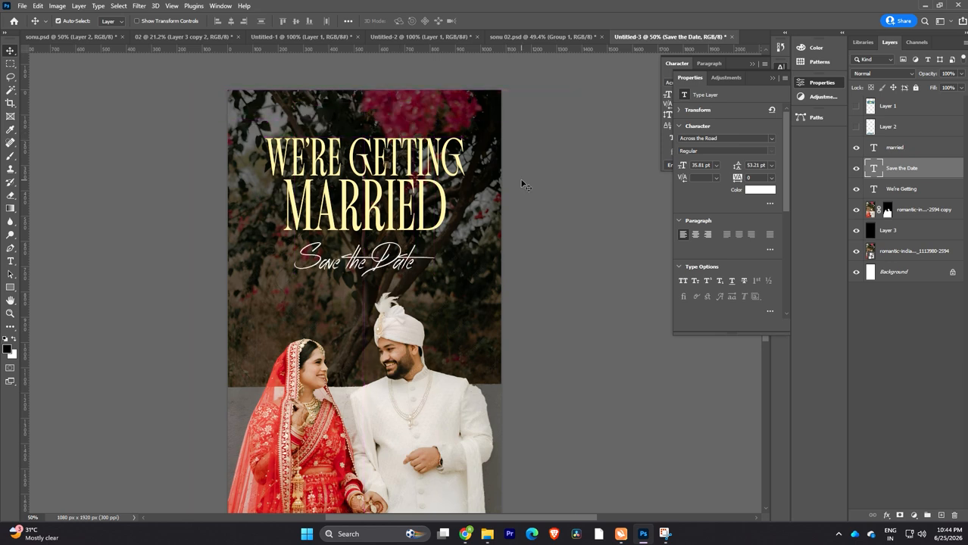
- Place the "Save the Date" text above the "We're Getting" line and move all three text layers down together
{"action": "left_click_drag", "start_coordinate": [389, 263], "coordinate": [418, 197]}
{"action": "left_click", "coordinate": [413, 174]}
{"action": "left_click", "coordinate": [417, 154], "text": "shift"}
{"action": "left_click", "coordinate": [389, 118], "text": "shift"}
{"action": "left_click_drag", "start_coordinate": [389, 118], "coordinate": [373, 163]}
{"action": "left_click", "coordinate": [593, 176]}
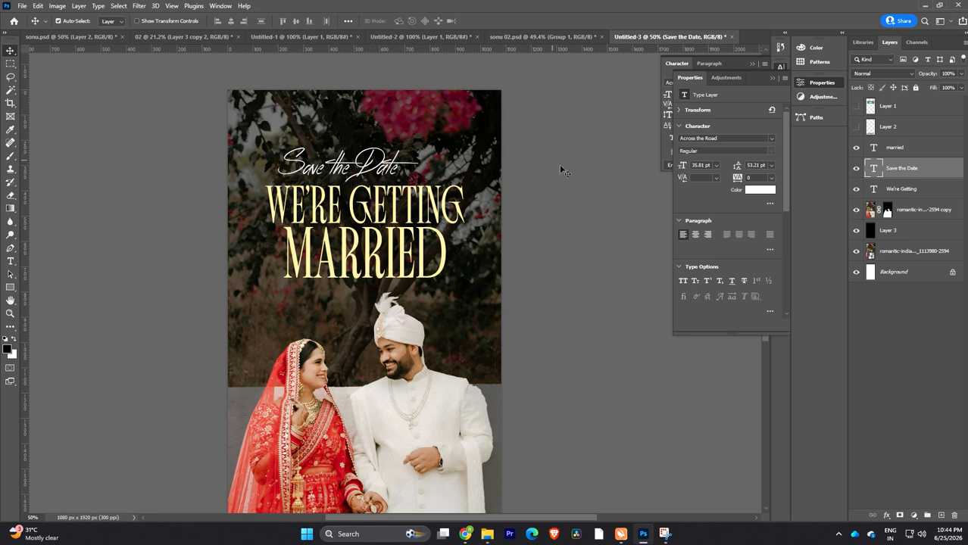
{"action": "left_click_drag", "start_coordinate": [580, 172], "coordinate": [109, 274]}
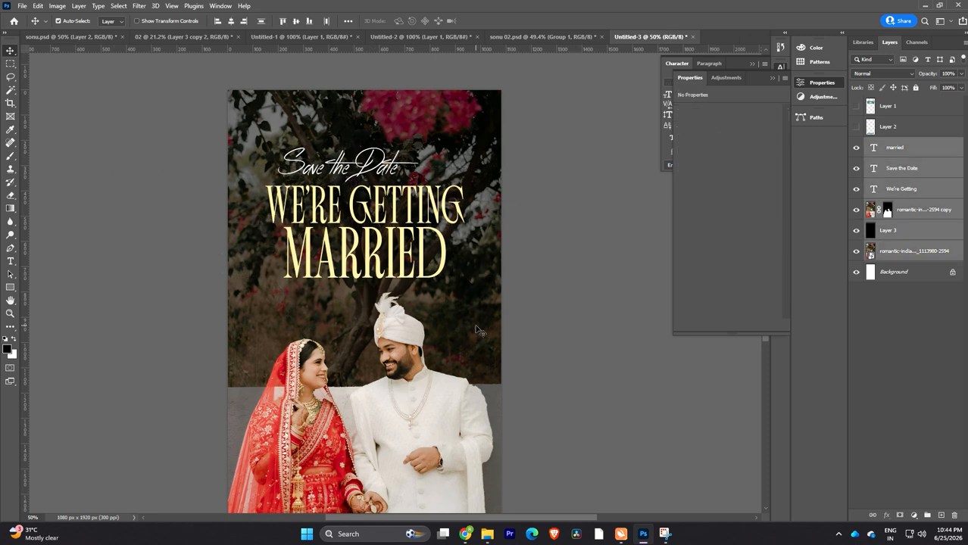
{"action": "left_click_drag", "start_coordinate": [417, 261], "coordinate": [421, 255]}
{"action": "key", "text": "ctrl+z"}
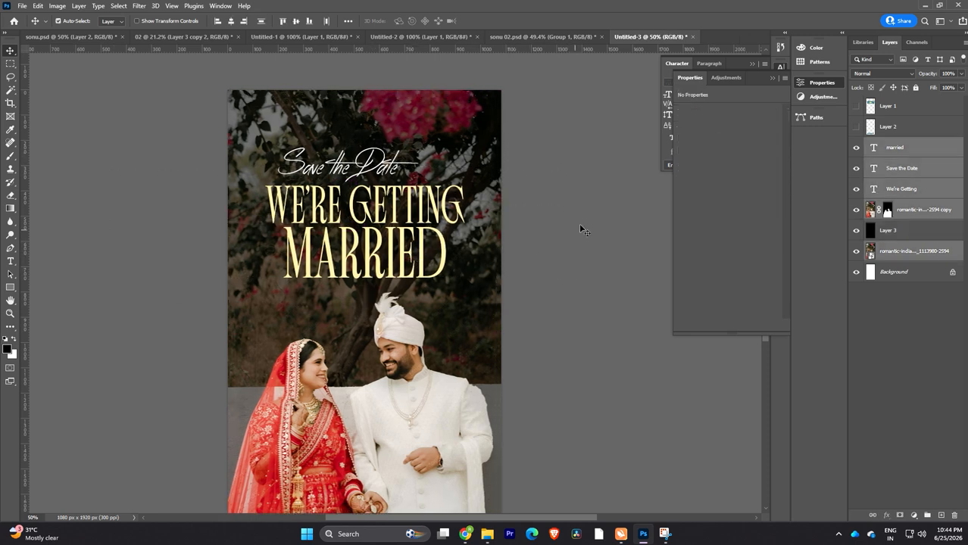
{"action": "left_click", "coordinate": [581, 226]}
- Select the three text layers together and shift them up slightly
{"action": "left_click", "coordinate": [384, 169]}
{"action": "left_click", "coordinate": [378, 205], "text": "shift"}
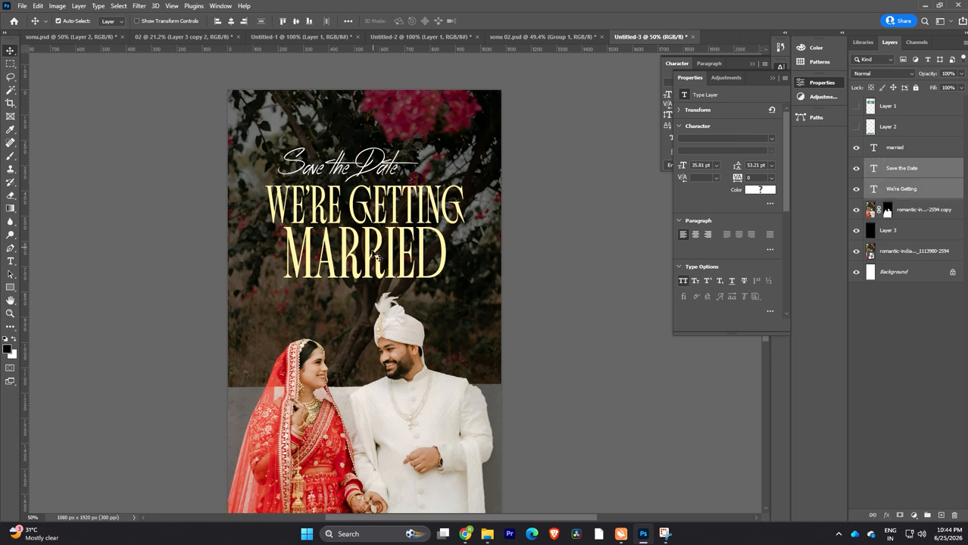
{"action": "left_click", "coordinate": [371, 250], "text": "shift"}
{"action": "left_click_drag", "start_coordinate": [391, 202], "coordinate": [395, 200]}
{"action": "left_click", "coordinate": [553, 157]}
- Try the Kalista Script Regular font on the "Save the Date" text
{"action": "left_click", "coordinate": [385, 169]}
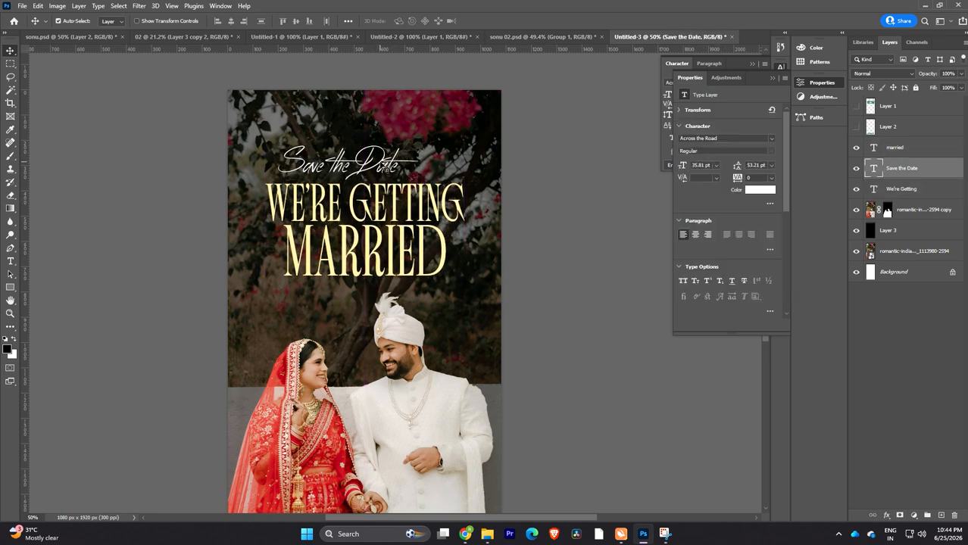
{"action": "left_click", "coordinate": [734, 138]}
{"action": "type", "text": "kalis"}
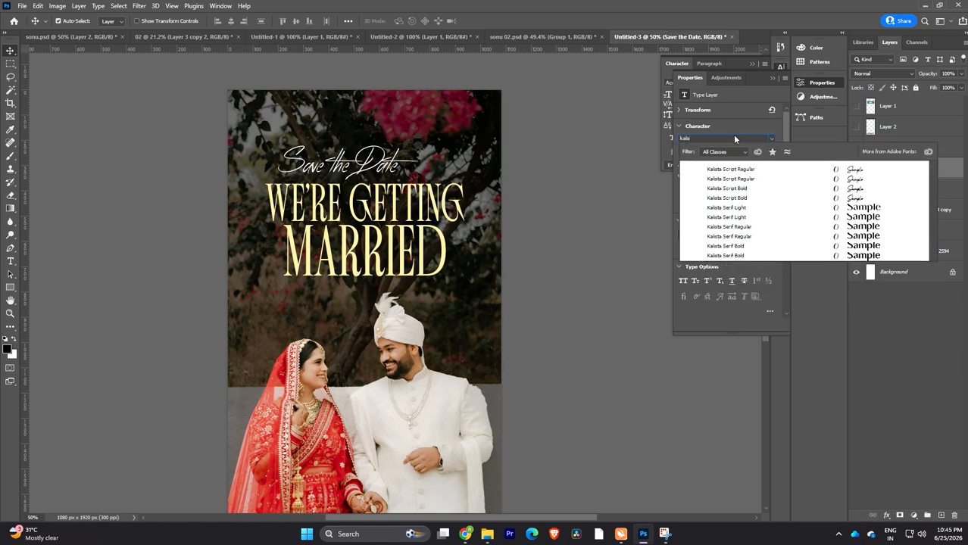
{"action": "key", "text": "Down"}
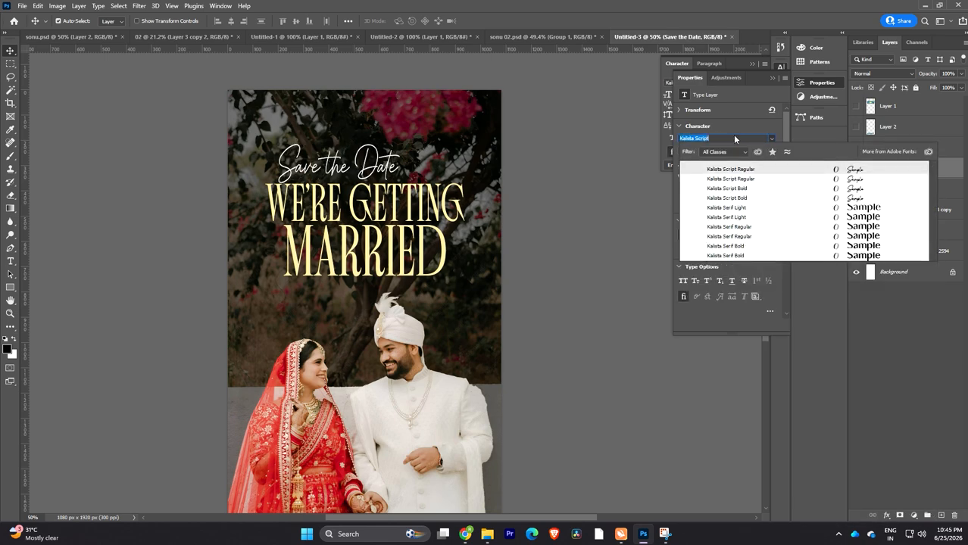
{"action": "key", "text": "Escape"}
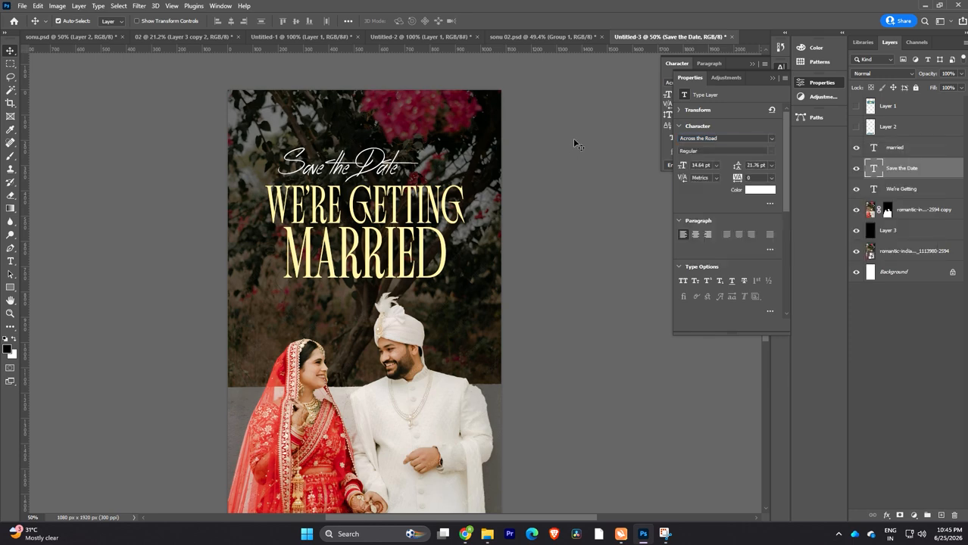
- Duplicate the "Save the Date" text and place the copy over the lower part of the couple's photo
{"action": "left_click", "coordinate": [573, 138]}
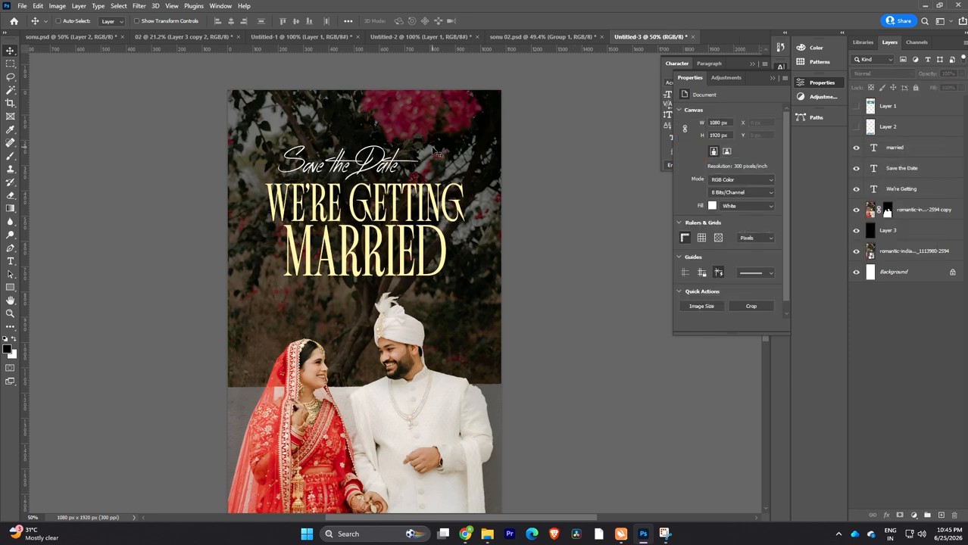
{"action": "scroll", "coordinate": [436, 153], "scroll_direction": "down", "scroll_amount": 2}
{"action": "scroll", "coordinate": [435, 151], "scroll_direction": "up", "scroll_amount": 2}
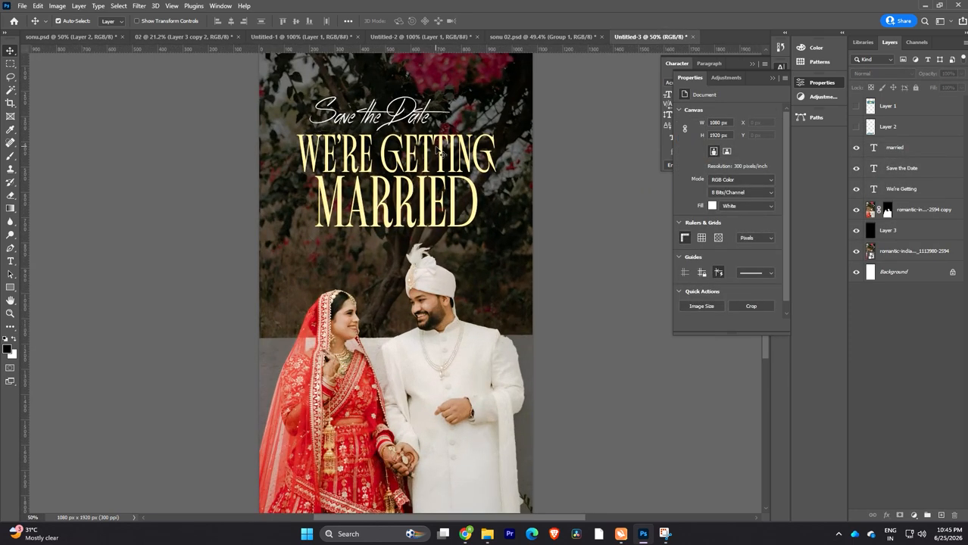
{"action": "scroll", "coordinate": [438, 152], "scroll_direction": "down", "scroll_amount": 3}
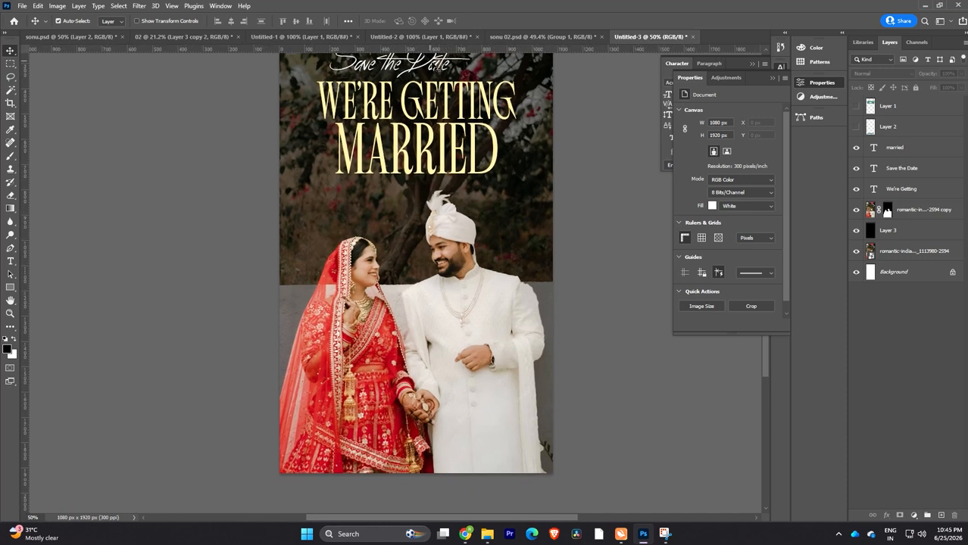
{"action": "left_click_drag", "start_coordinate": [413, 63], "coordinate": [404, 409]}
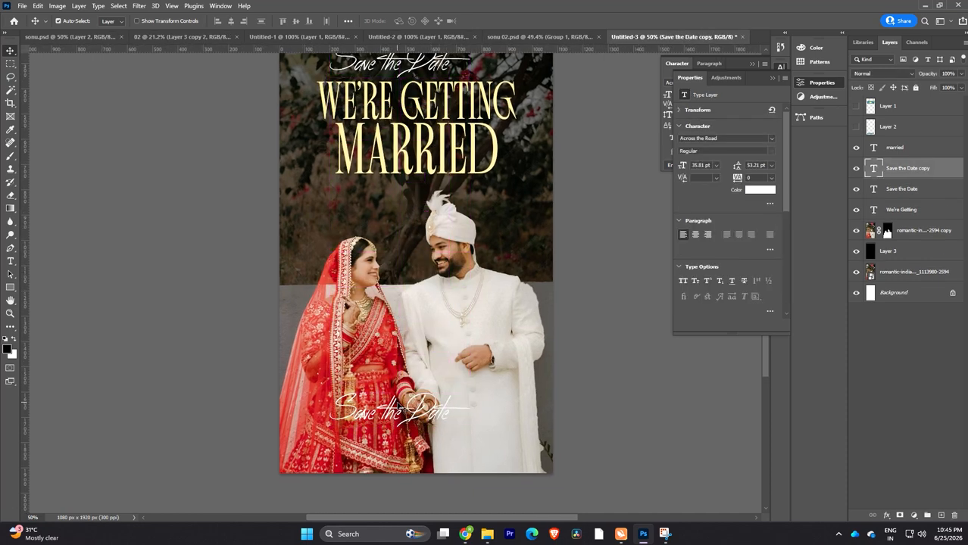
{"action": "scroll", "coordinate": [400, 428], "scroll_direction": "up", "scroll_amount": 3}
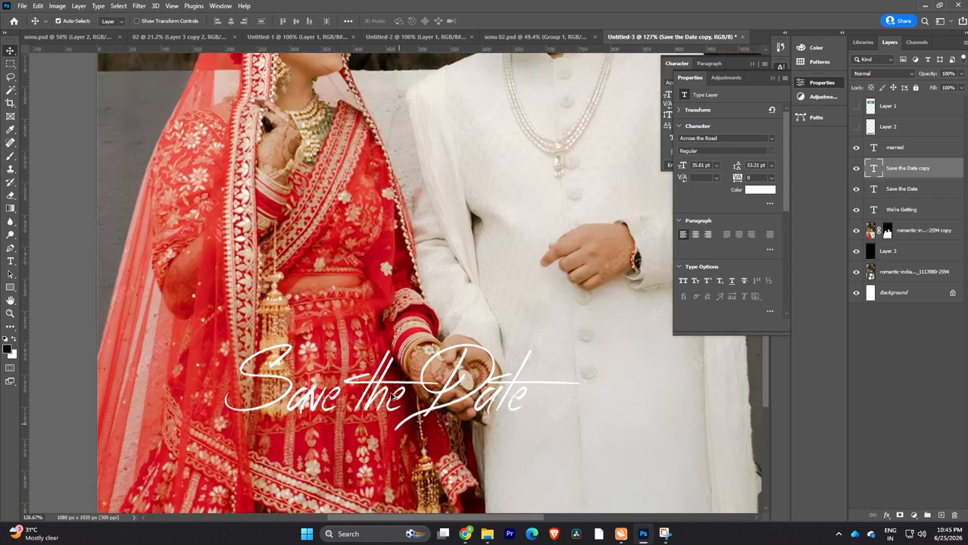
- Set the font of the lower "Save the Date" copy to Helvetica LT Std Roman
{"action": "double_click", "coordinate": [393, 396]}
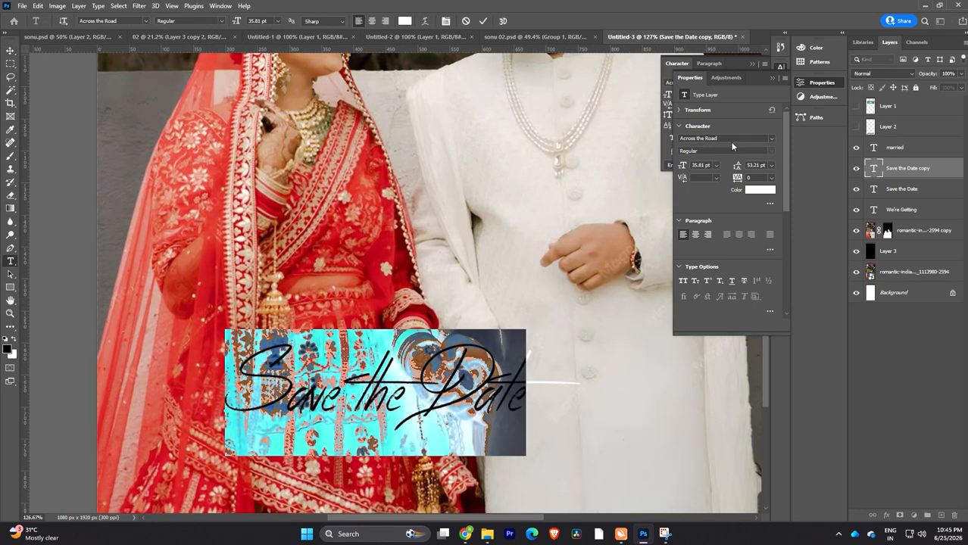
{"action": "left_click", "coordinate": [733, 138]}
{"action": "type", "text": "he"}
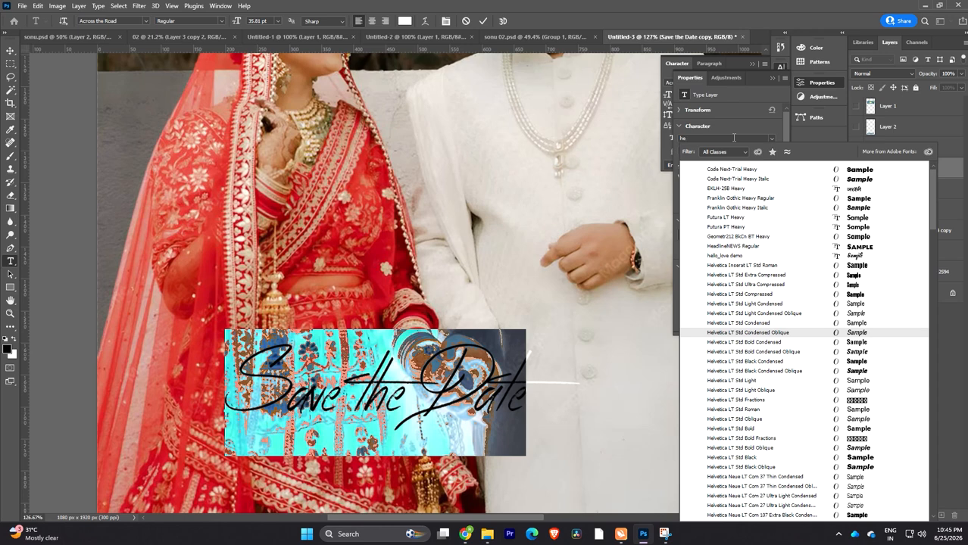
{"action": "type", "text": "lvetica LT Std"}
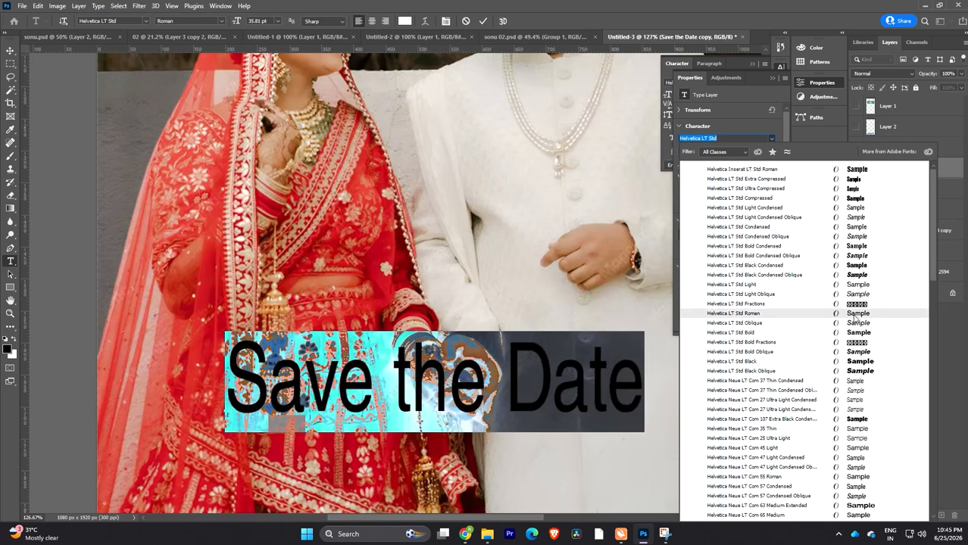
{"action": "left_click", "coordinate": [853, 314]}
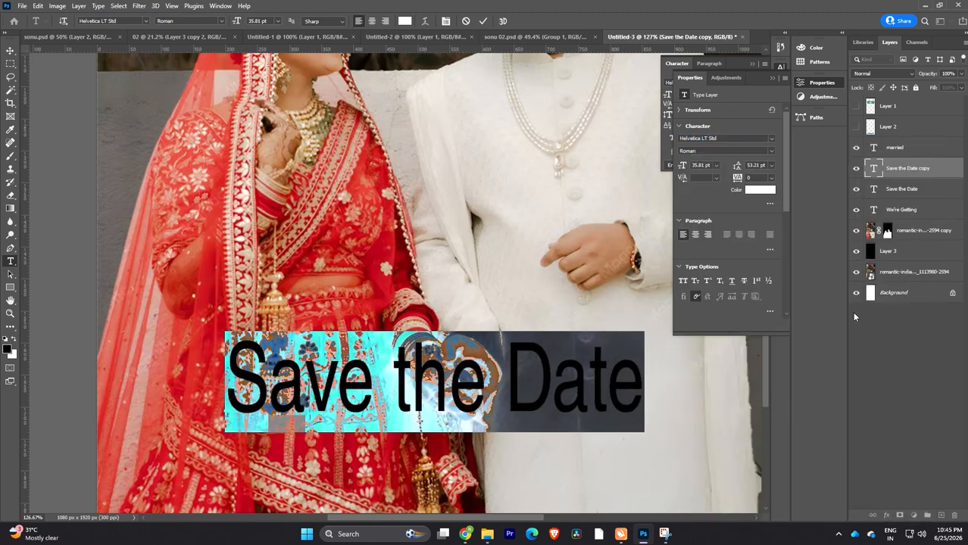
{"action": "left_click", "coordinate": [12, 51]}
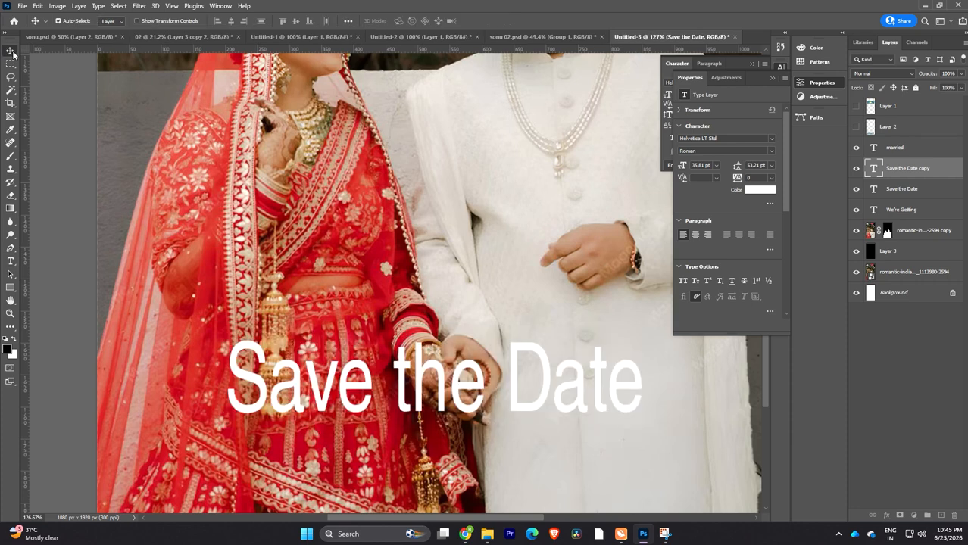
- Set the leading of the lower "Save the Date" copy to Auto and select its text for editing
{"action": "left_click", "coordinate": [772, 166]}
{"action": "left_click", "coordinate": [761, 175]}
{"action": "double_click", "coordinate": [458, 379]}
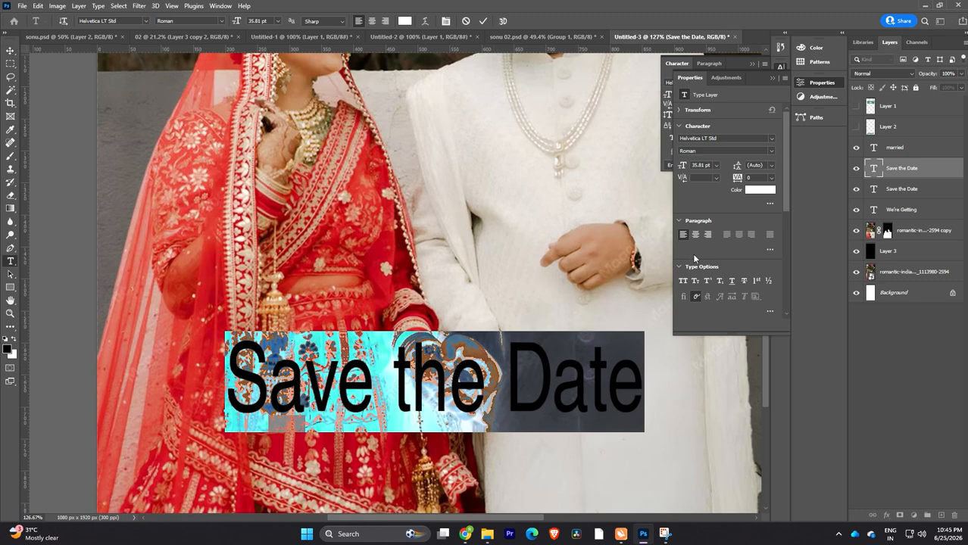
{"action": "left_click", "coordinate": [771, 168]}
{"action": "left_click", "coordinate": [731, 194]}
- Try the Grown Regular font on the lower "Save the Date" copy
{"action": "left_click", "coordinate": [722, 139]}
{"action": "type", "text": "grow"}
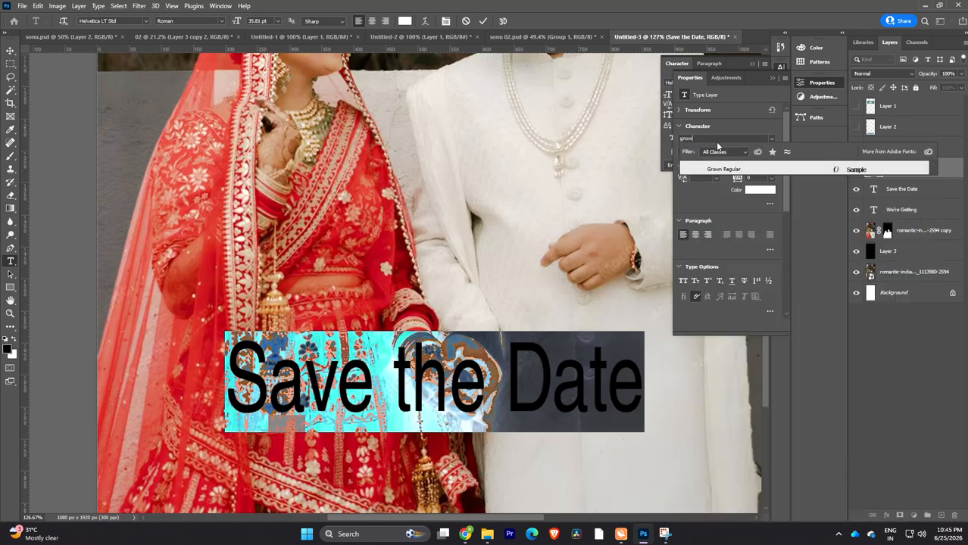
{"action": "key", "text": "Return"}
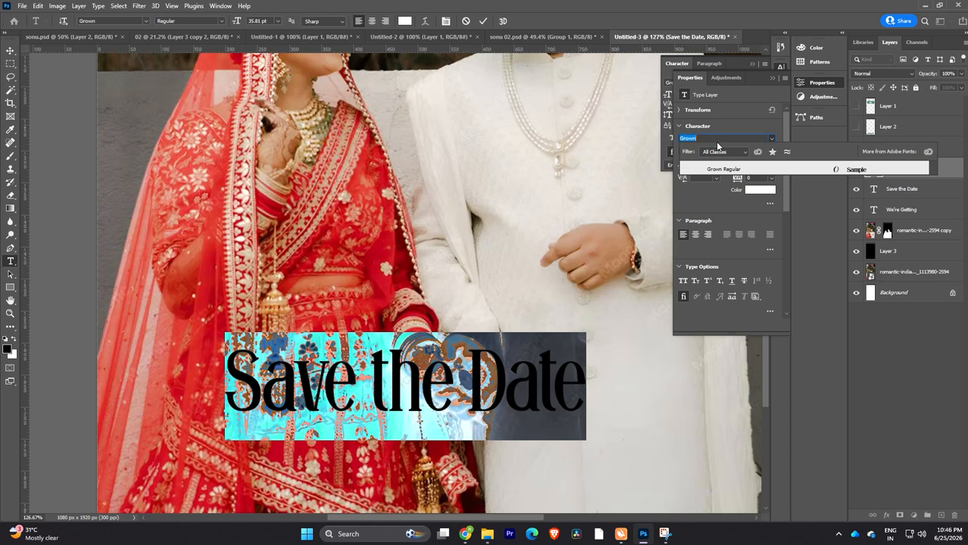
- Search the fonts for "grot" and set the lower "Save the Date" copy to Albra Grotesk TRIAL Regular
{"action": "key", "text": "BackSpace"}
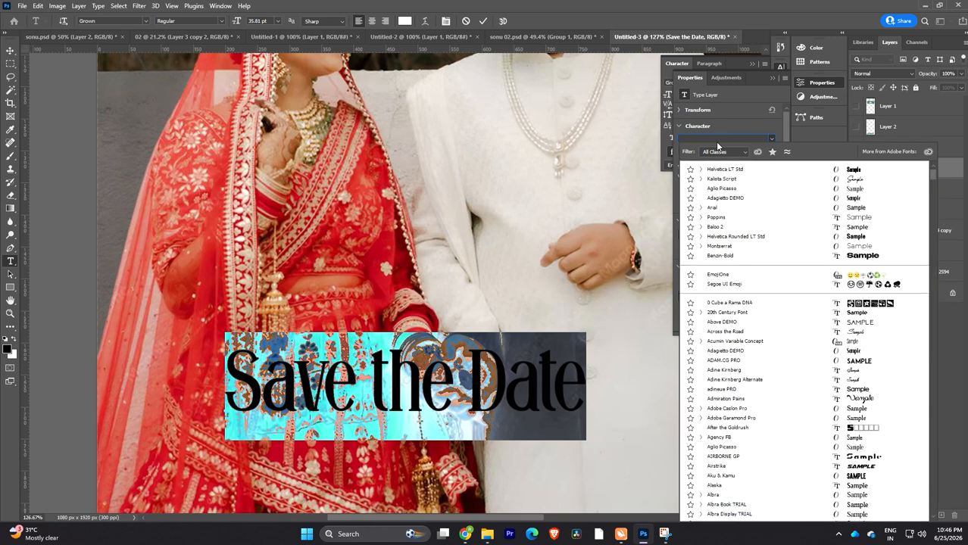
{"action": "type", "text": "grot"}
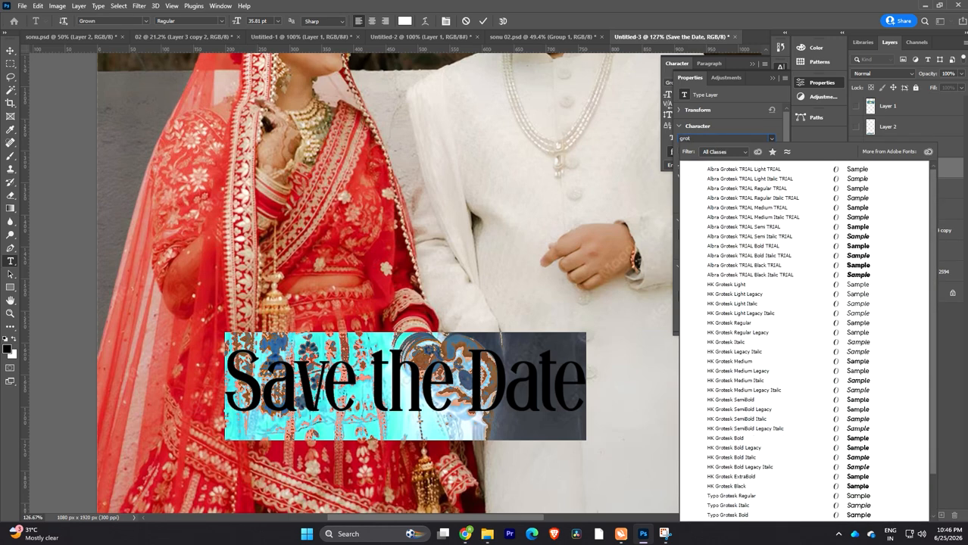
{"action": "key", "text": "Down"}
{"action": "key", "text": "Down"}
{"action": "key", "text": "Down"}
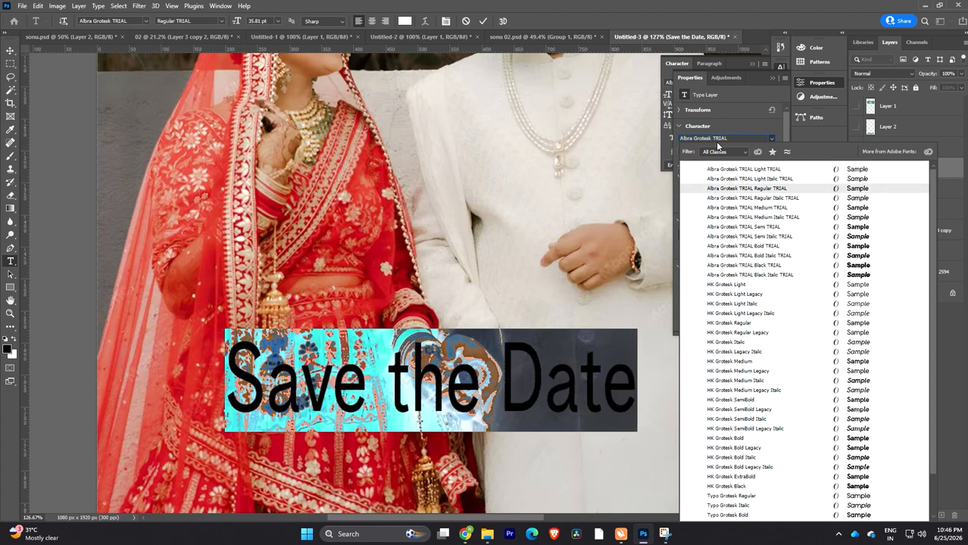
{"action": "key", "text": "Return"}
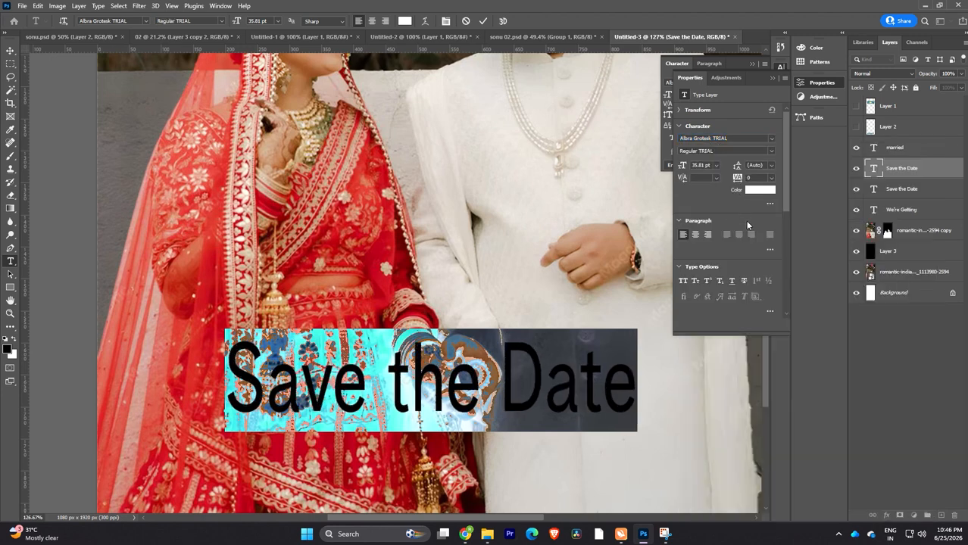
{"action": "left_click", "coordinate": [770, 204]}
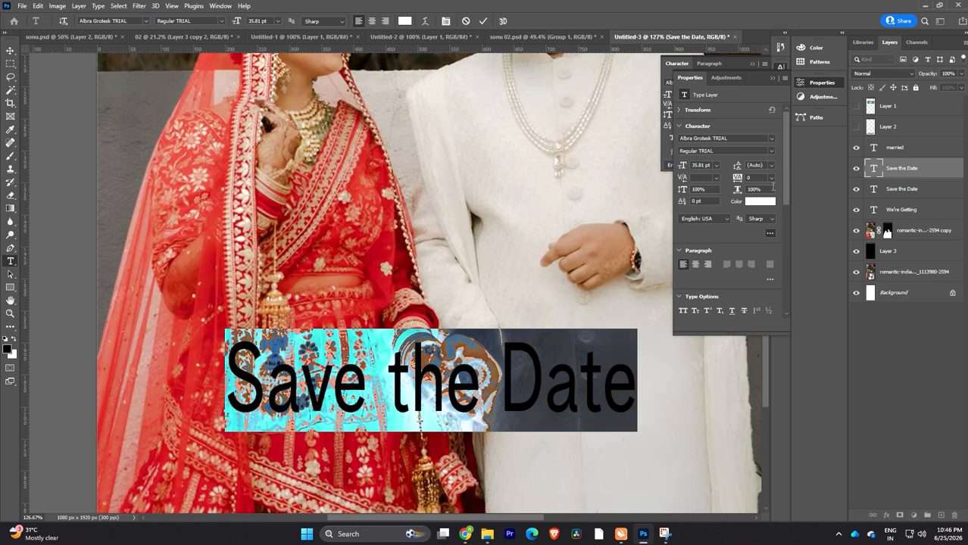
{"action": "left_click", "coordinate": [10, 51]}
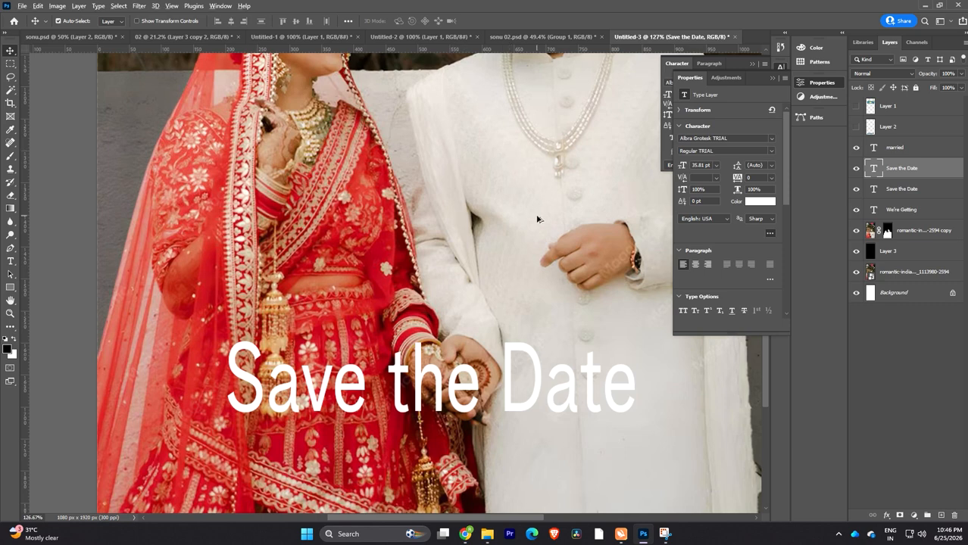
{"action": "scroll", "coordinate": [503, 216], "scroll_direction": "down", "scroll_amount": 2}
{"action": "scroll", "coordinate": [503, 217], "scroll_direction": "down", "scroll_amount": 2}
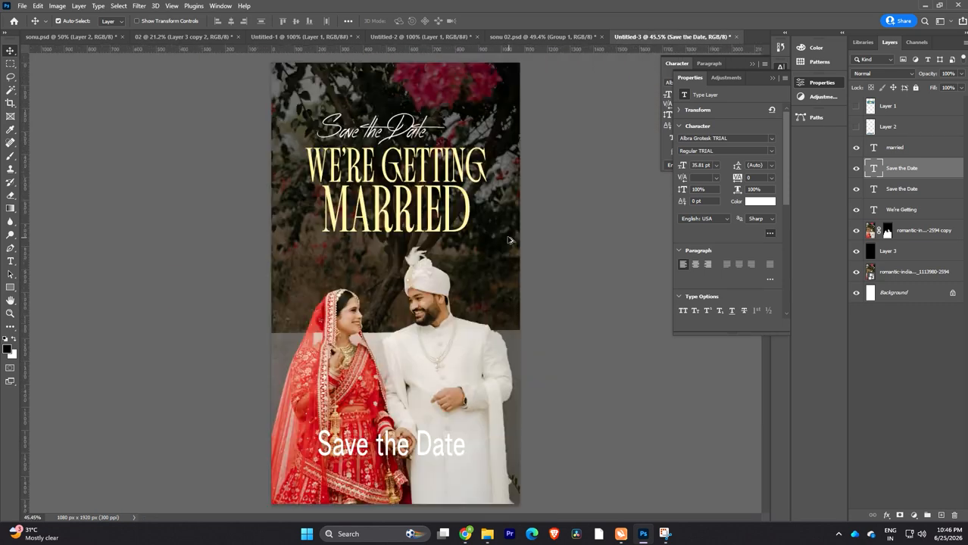
{"action": "scroll", "coordinate": [512, 239], "scroll_direction": "down", "scroll_amount": 2}
{"action": "scroll", "coordinate": [449, 409], "scroll_direction": "up", "scroll_amount": 1}
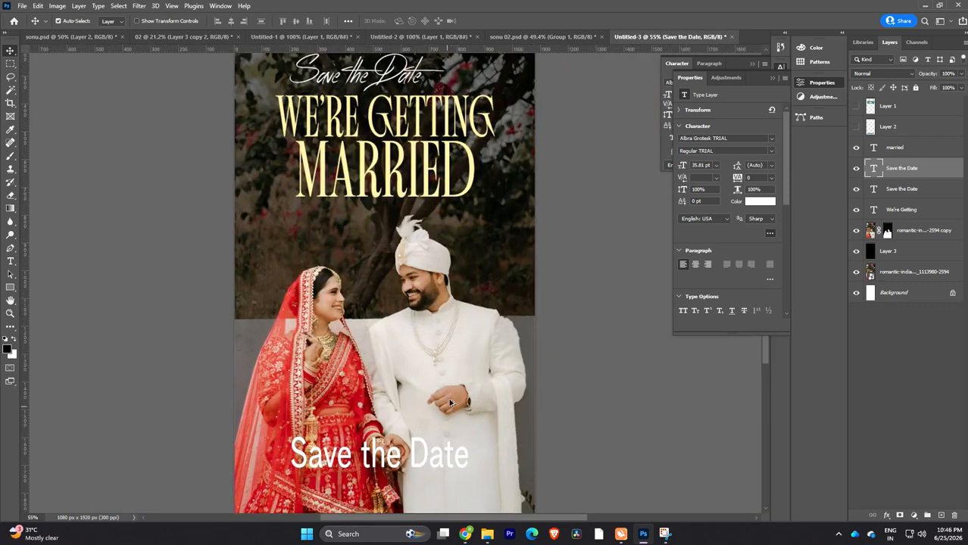
- Search the fonts for "montse" and set the lower "Save the Date" copy to Montserrat SemiBold
{"action": "scroll", "coordinate": [450, 403], "scroll_direction": "up", "scroll_amount": 2}
{"action": "left_click_drag", "start_coordinate": [350, 429], "coordinate": [392, 266]}
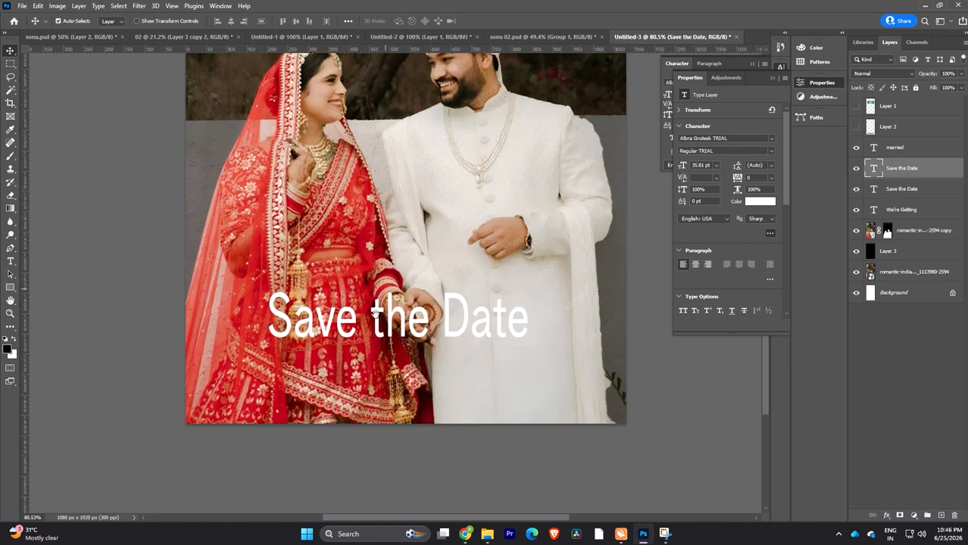
{"action": "double_click", "coordinate": [386, 326]}
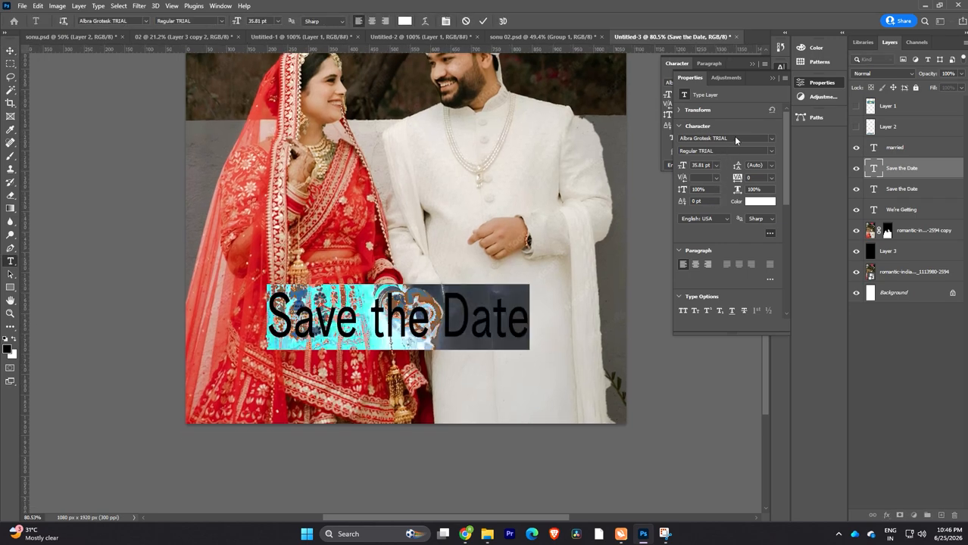
{"action": "left_click", "coordinate": [735, 137]}
{"action": "type", "text": "montse"}
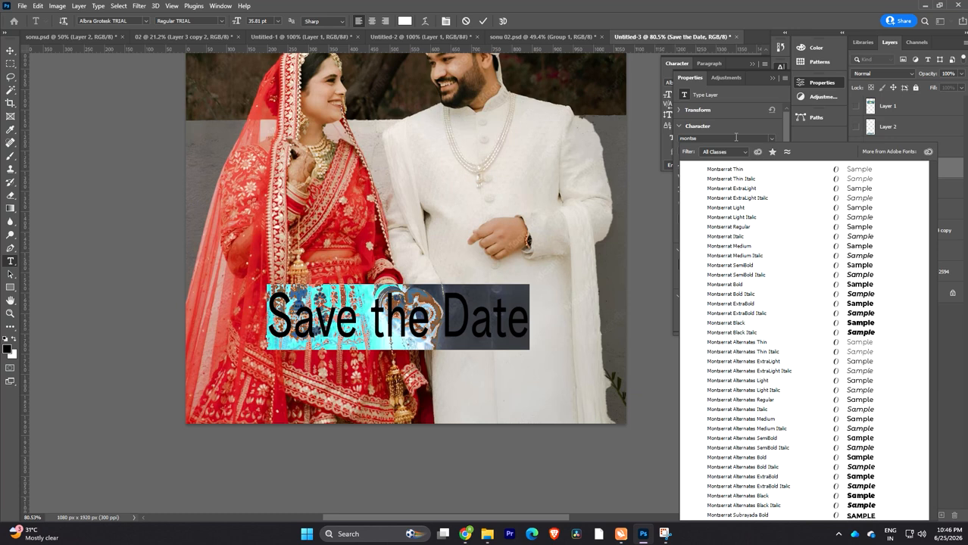
{"action": "left_click", "coordinate": [761, 264]}
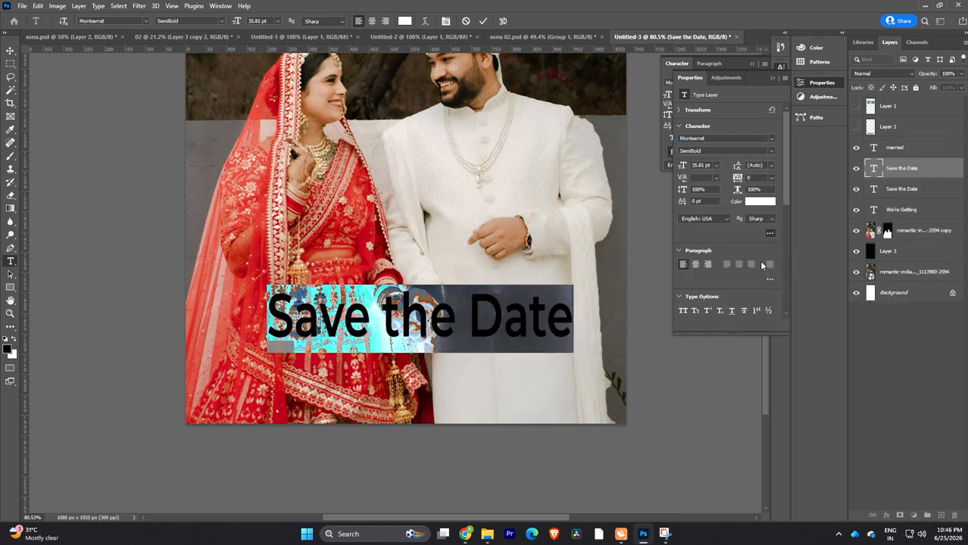
- Set the horizontal scale of the lower "Save the Date" copy to 99% and show only its character settings
{"action": "left_click_drag", "start_coordinate": [737, 190], "coordinate": [773, 187]}
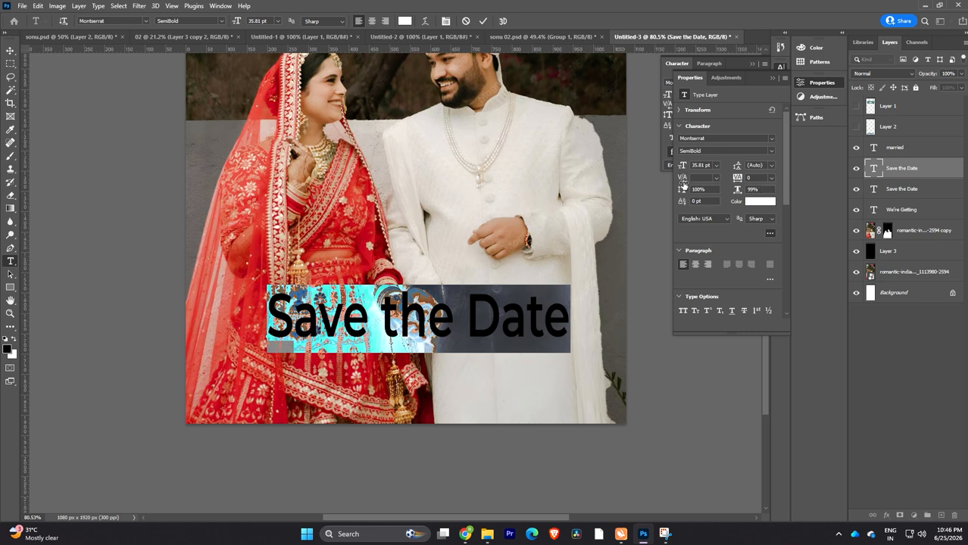
{"action": "left_click_drag", "start_coordinate": [681, 205], "coordinate": [682, 206]}
{"action": "key", "text": "ctrl+z"}
{"action": "left_click", "coordinate": [680, 64]}
{"action": "left_click", "coordinate": [681, 65]}
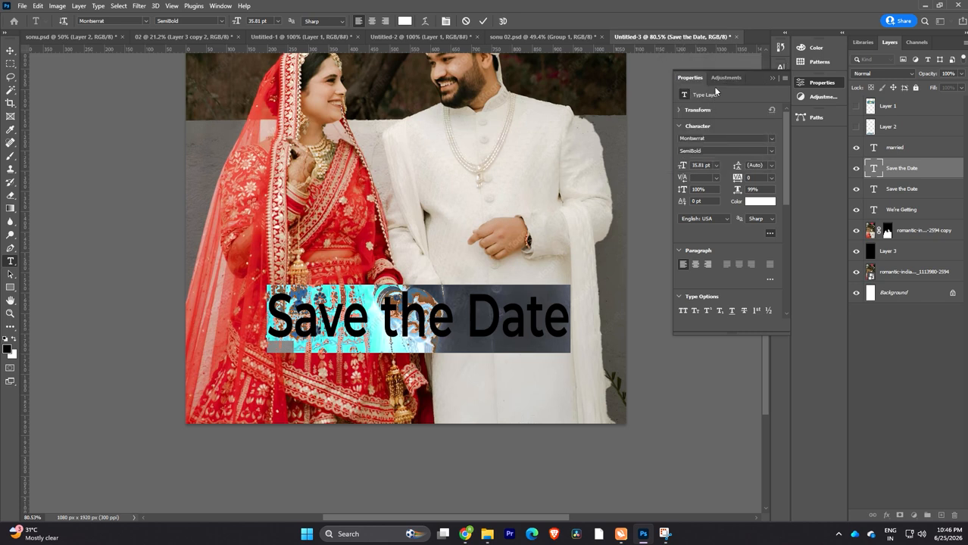
{"action": "left_click", "coordinate": [772, 78]}
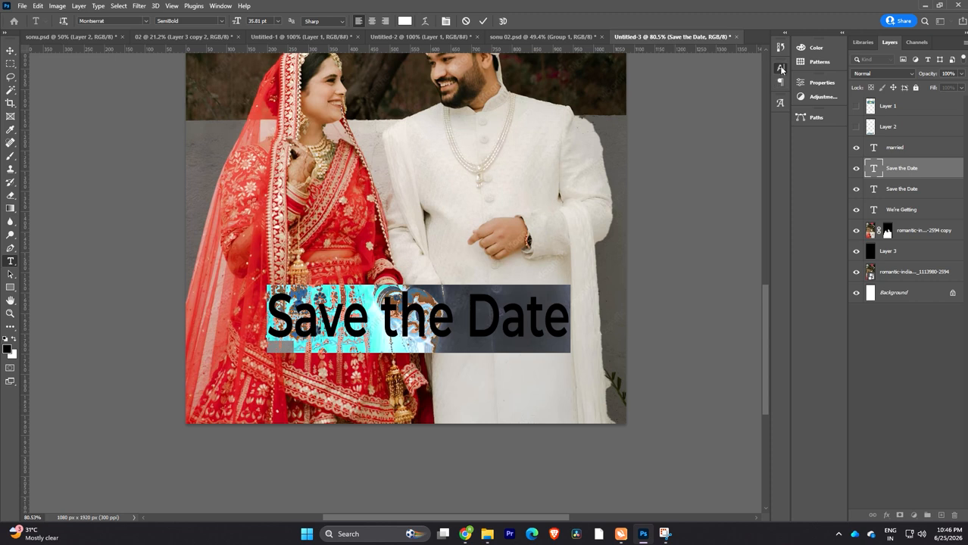
{"action": "left_click", "coordinate": [781, 69]}
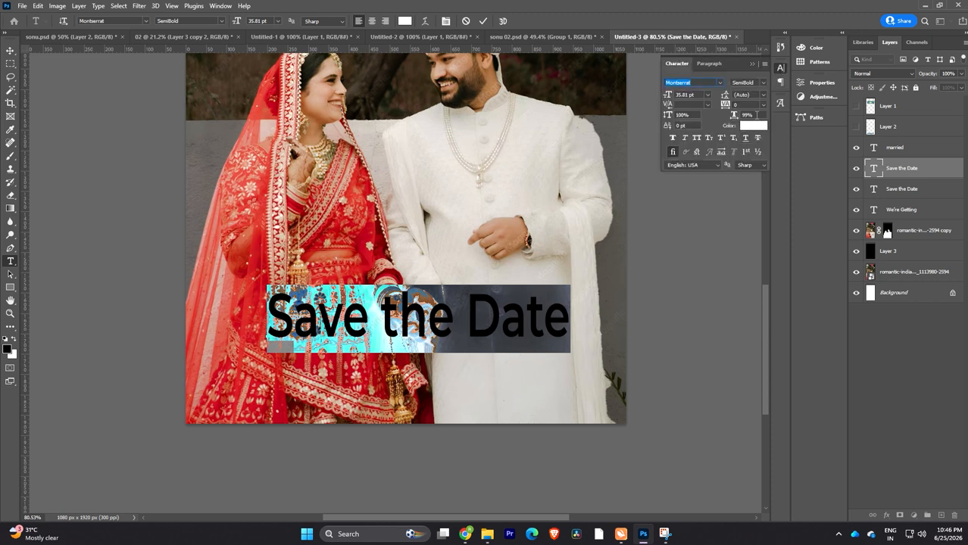
{"action": "left_click_drag", "start_coordinate": [755, 116], "coordinate": [655, 106]}
- Replace the lower "Save the Date" copy with the couple's first names in capitals on two lines, joined by an ampersand
{"action": "left_click", "coordinate": [481, 315]}
{"action": "double_click", "coordinate": [481, 315]}
{"action": "triple_click", "coordinate": [406, 307]}
{"action": "type", "text": "AYU"}
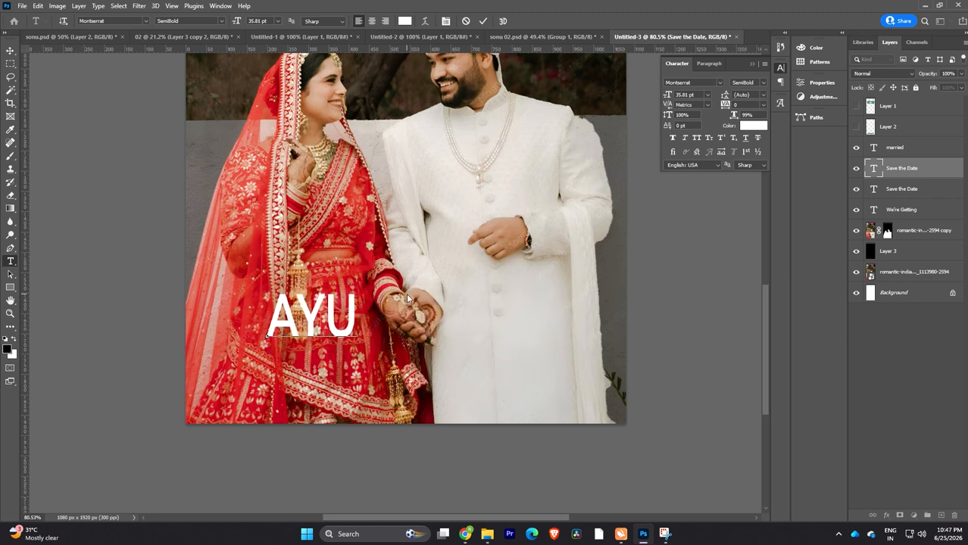
{"action": "key", "text": "BackSpace"}
{"action": "key", "text": "BackSpace"}
{"action": "type", "text": "yu"}
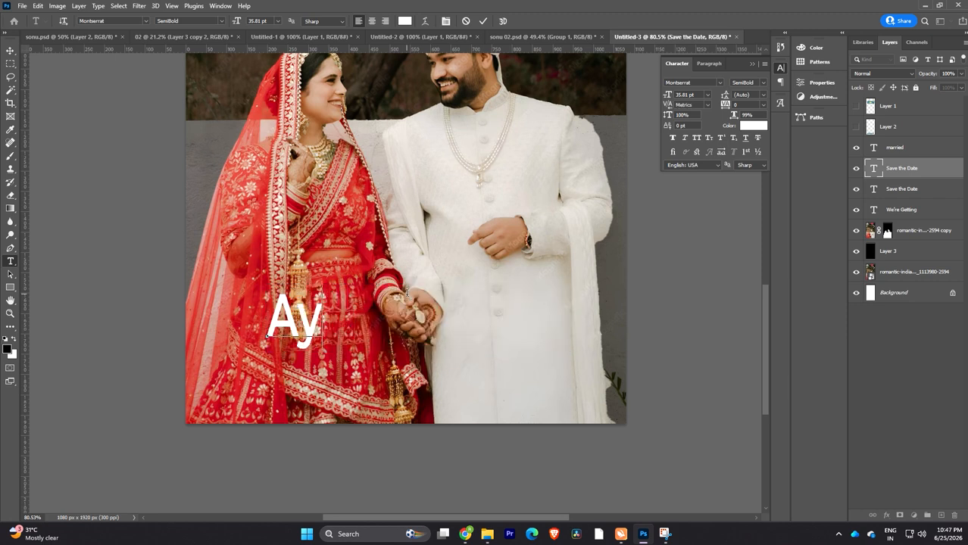
{"action": "key", "text": "BackSpace"}
{"action": "key", "text": "BackSpace"}
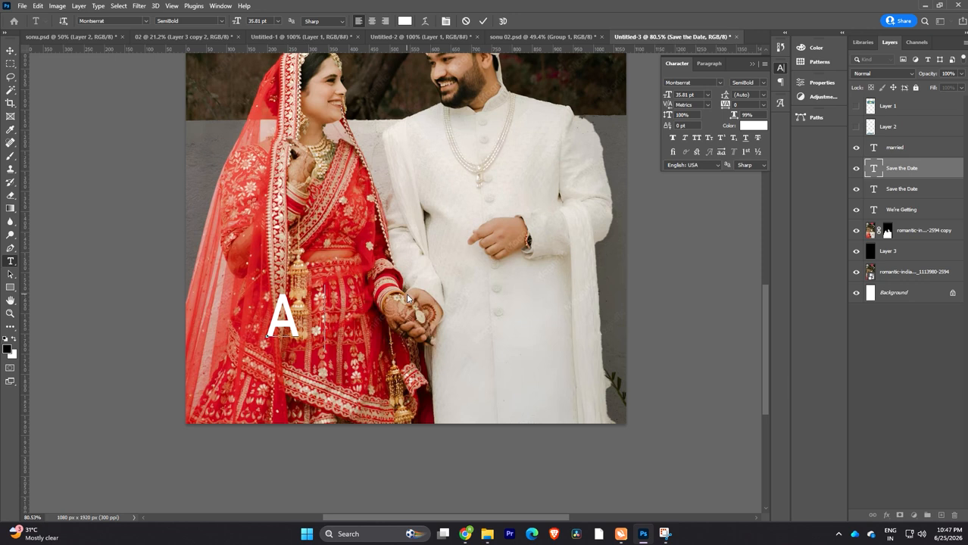
{"action": "type", "text": "YUSH"}
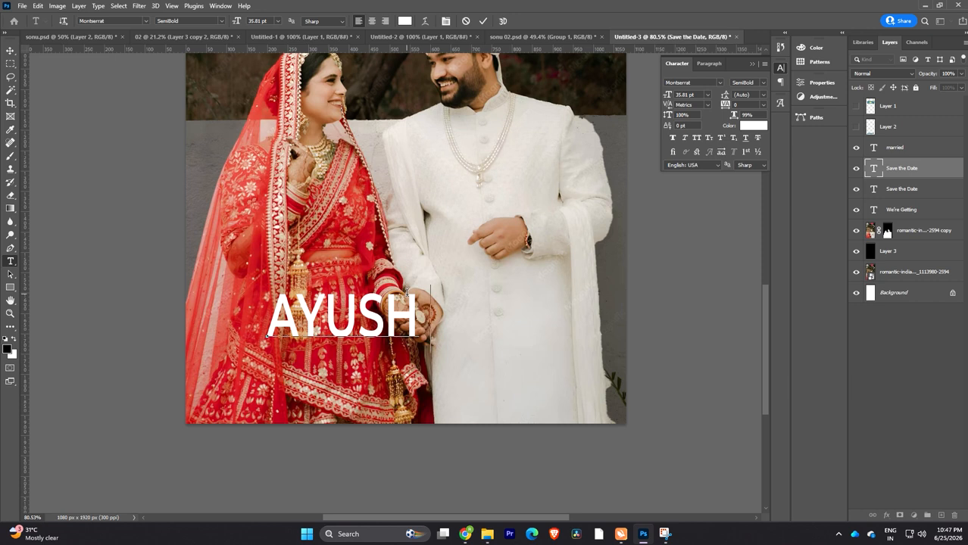
{"action": "type", "text": " &"}
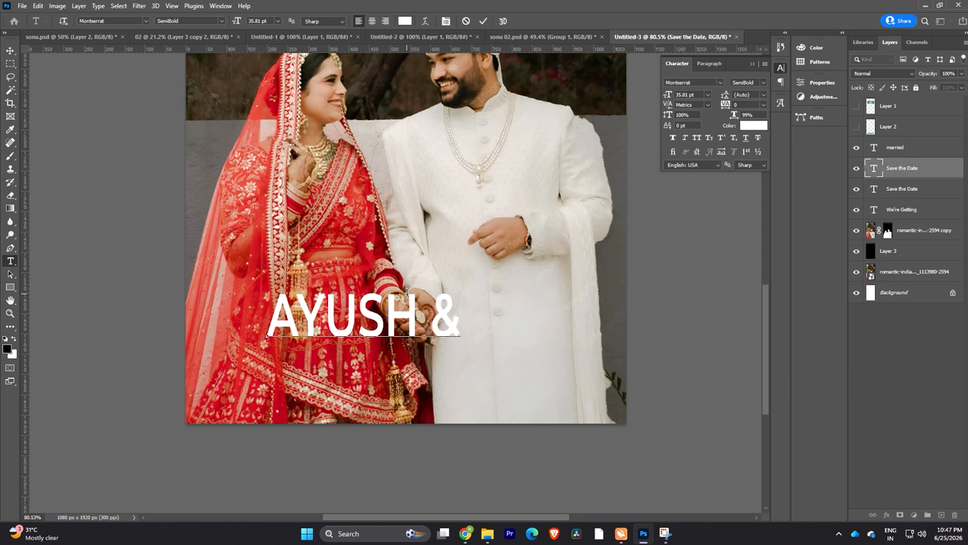
{"action": "key", "text": "Return"}
{"action": "type", "text": "SANDH"}
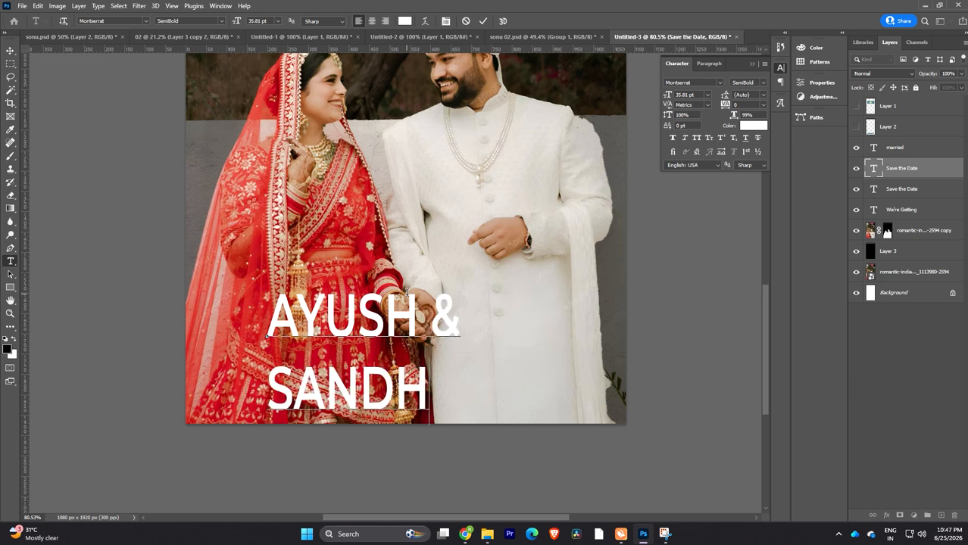
{"action": "type", "text": "YA"}
- Select both lines of the couple's names and center-align the paragraph
{"action": "key", "text": "ctrl+a"}
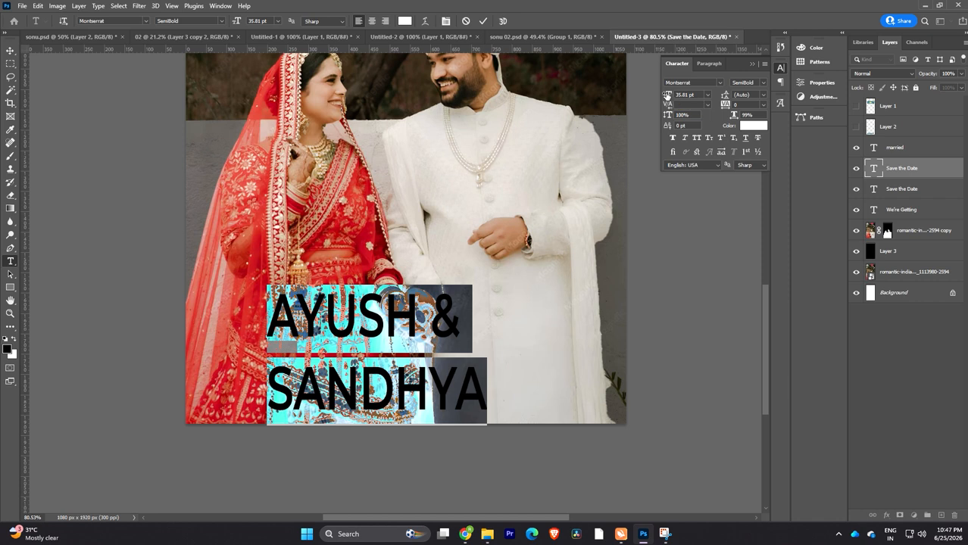
{"action": "left_click", "coordinate": [752, 65]}
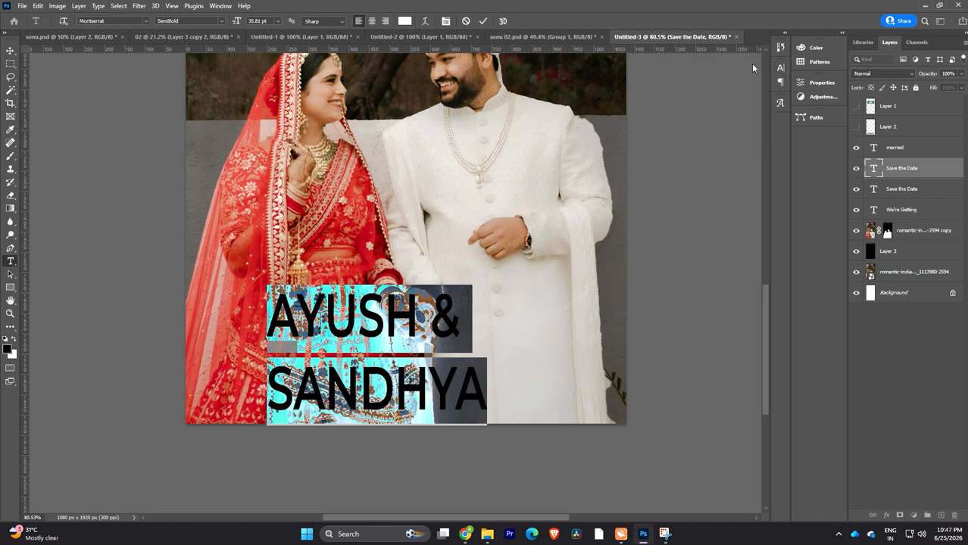
{"action": "left_click", "coordinate": [781, 68]}
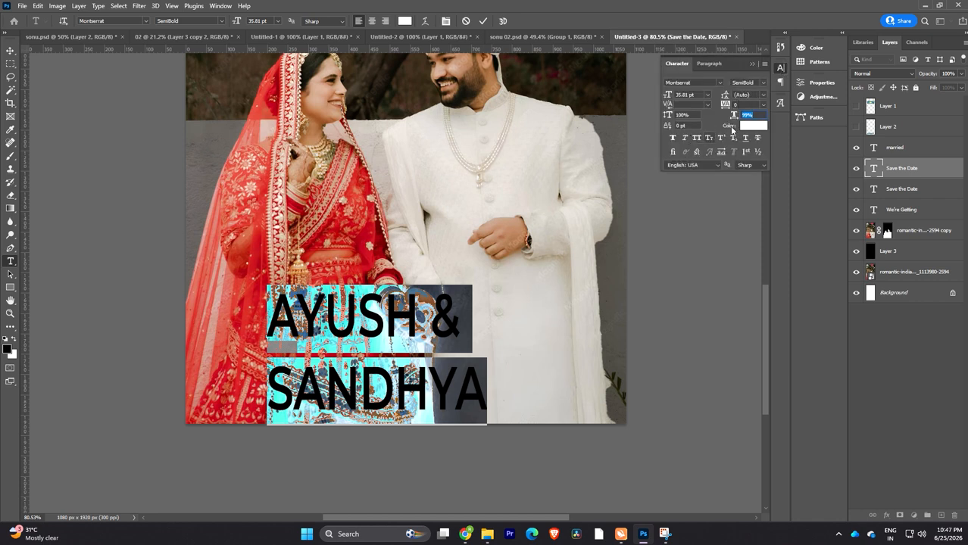
{"action": "left_click", "coordinate": [781, 104]}
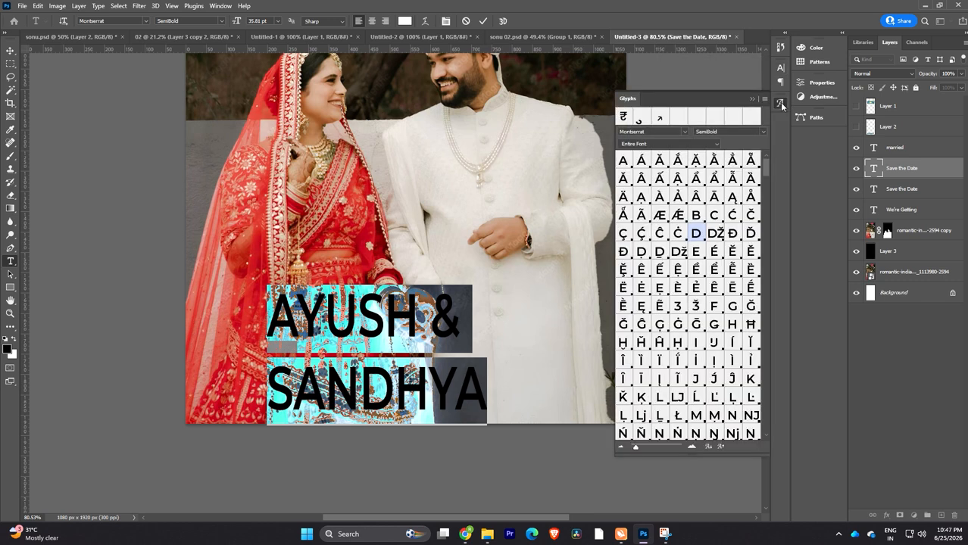
{"action": "left_click", "coordinate": [780, 103]}
{"action": "left_click", "coordinate": [780, 68]}
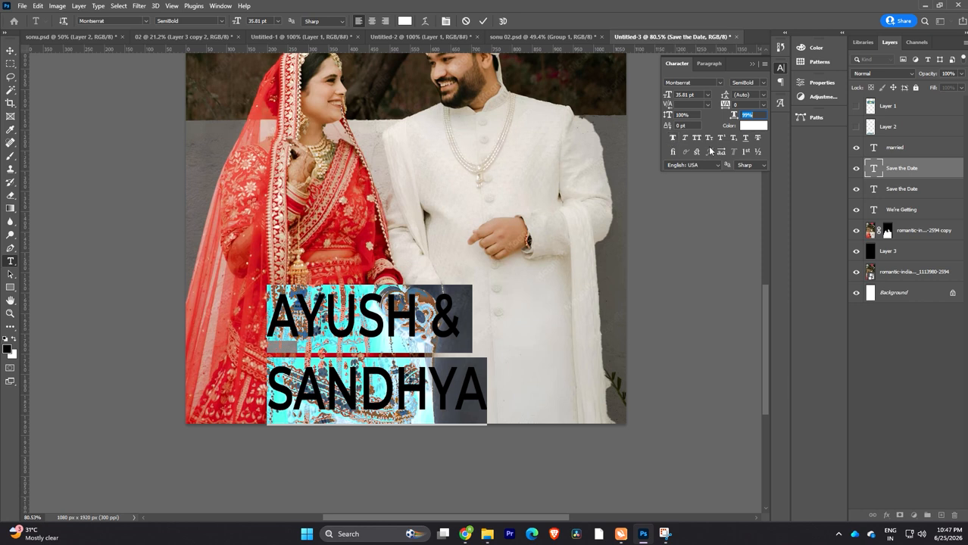
{"action": "left_click", "coordinate": [708, 64]}
{"action": "left_click", "coordinate": [686, 85]}
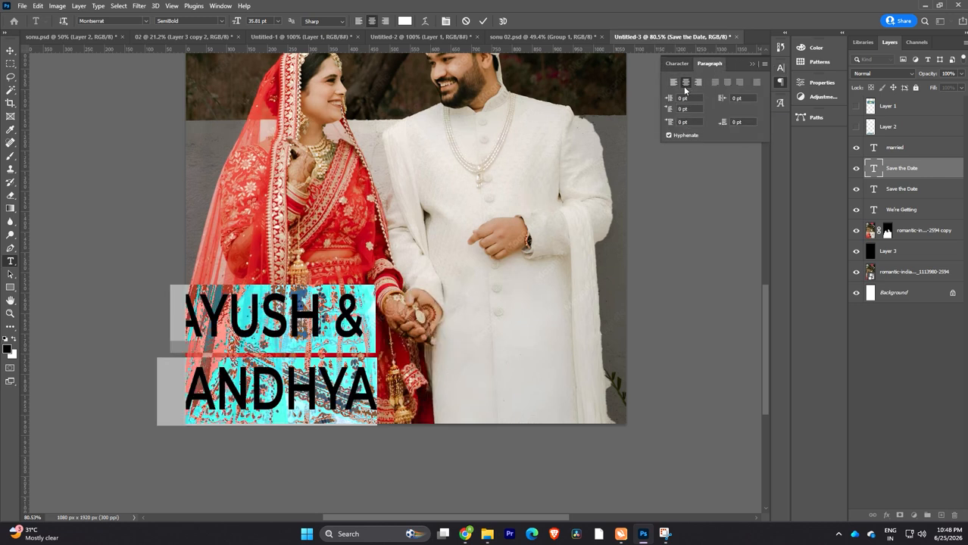
- Set the font size of the couple's names to 6 pt and commit the text edit
{"action": "left_click", "coordinate": [278, 22]}
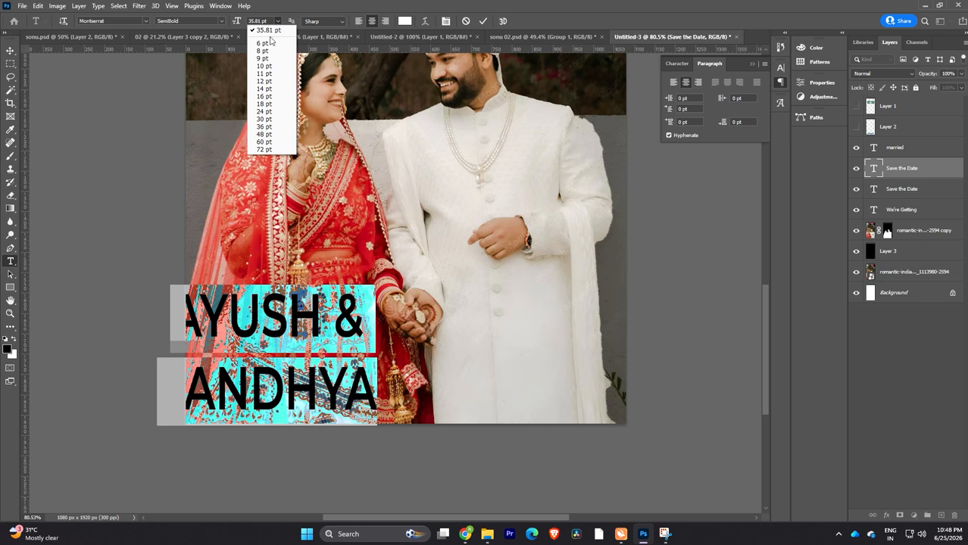
{"action": "left_click", "coordinate": [263, 43]}
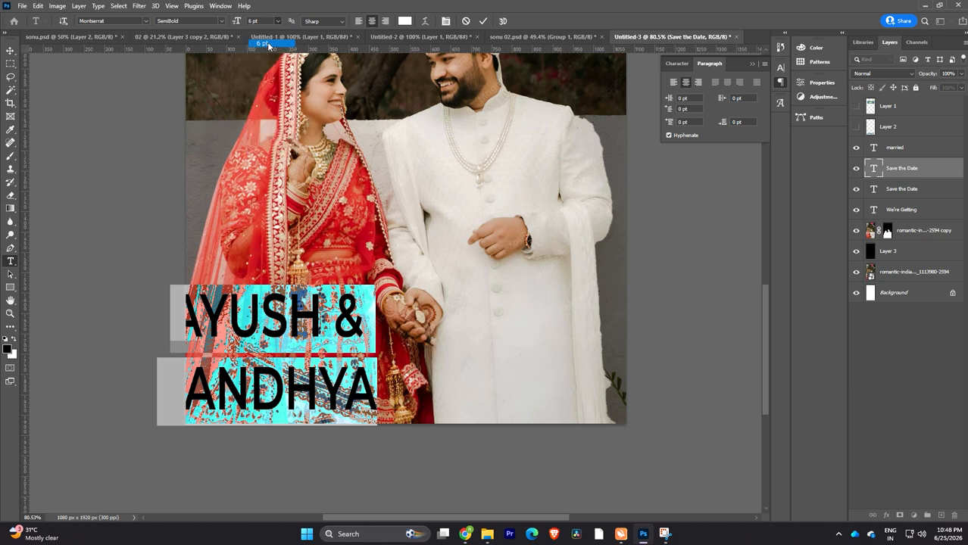
{"action": "left_click", "coordinate": [10, 51]}
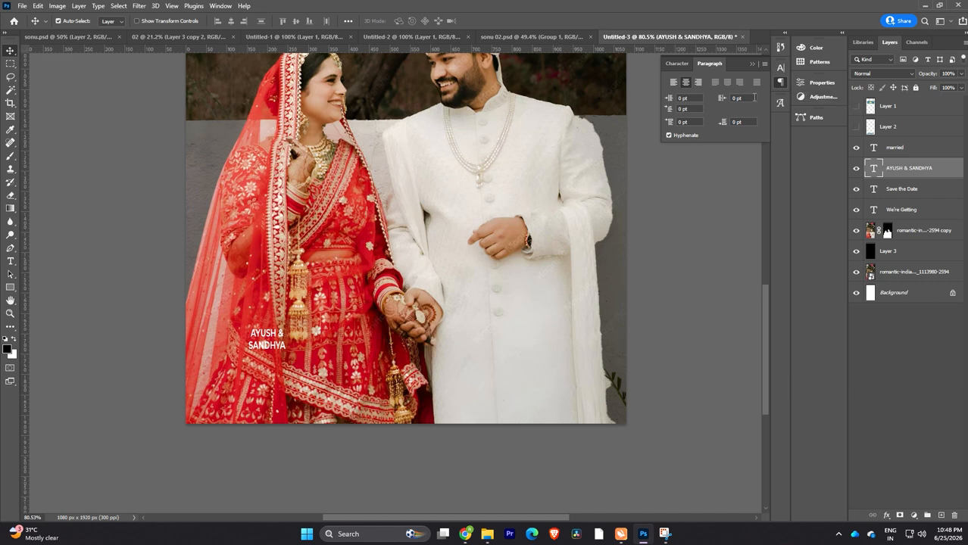
- Try Faux Bold on the couple's names, remove it, and shift the text slightly down toward the skirt's border
{"action": "left_click", "coordinate": [676, 64]}
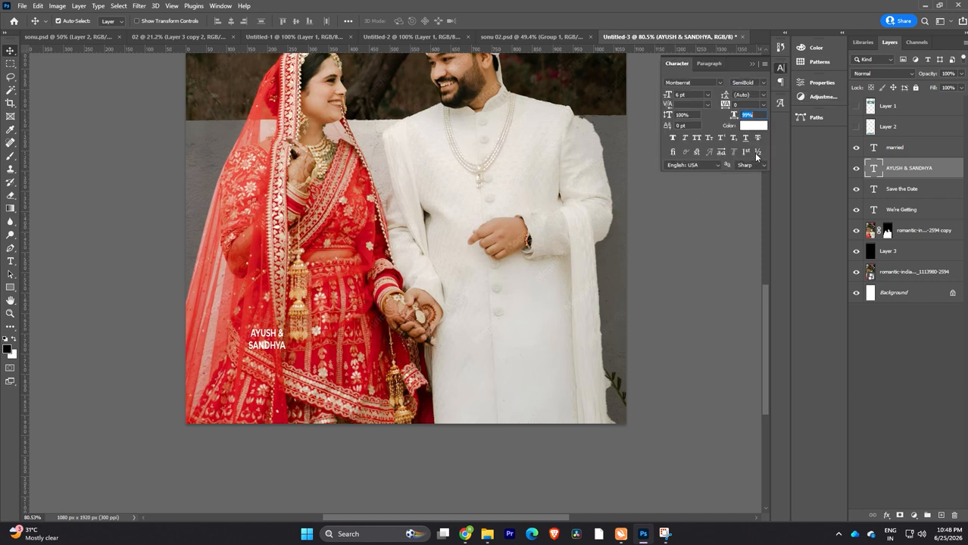
{"action": "left_click", "coordinate": [673, 138]}
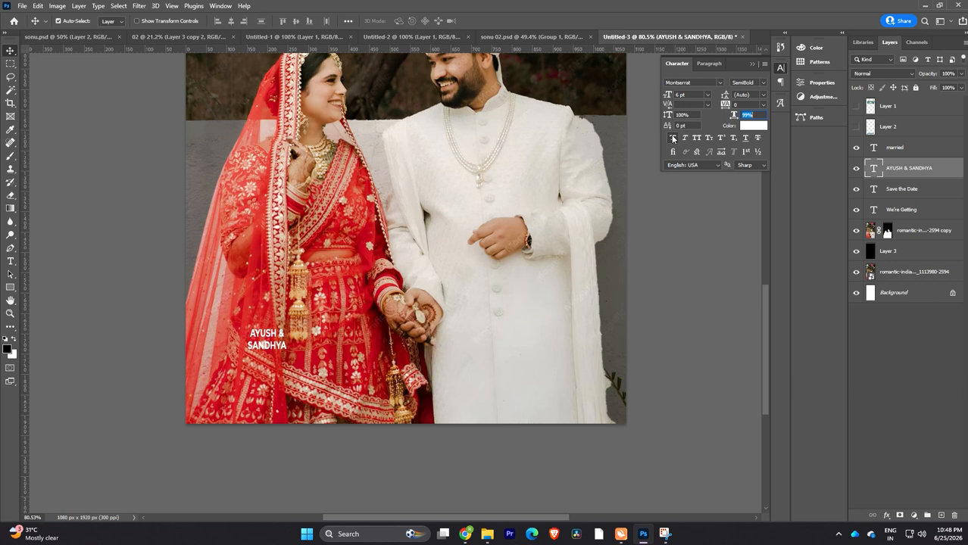
{"action": "left_click", "coordinate": [672, 138]}
{"action": "left_click_drag", "start_coordinate": [264, 351], "coordinate": [281, 361]}
- Try a 138% horizontal scale on the couple's names, and set it back to 100%
{"action": "scroll", "coordinate": [284, 363], "scroll_direction": "up", "scroll_amount": 1}
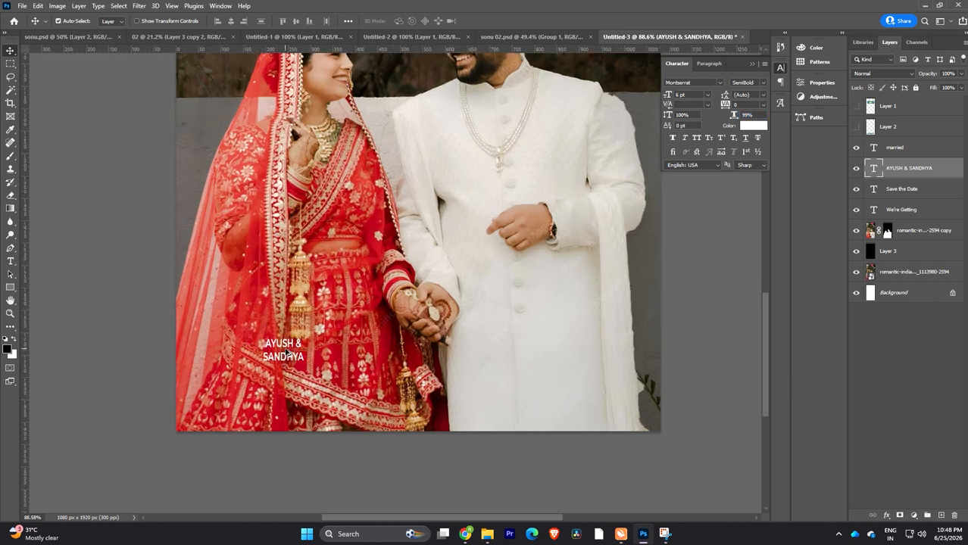
{"action": "scroll", "coordinate": [289, 352], "scroll_direction": "up", "scroll_amount": 1}
{"action": "scroll", "coordinate": [302, 338], "scroll_direction": "down", "scroll_amount": 1}
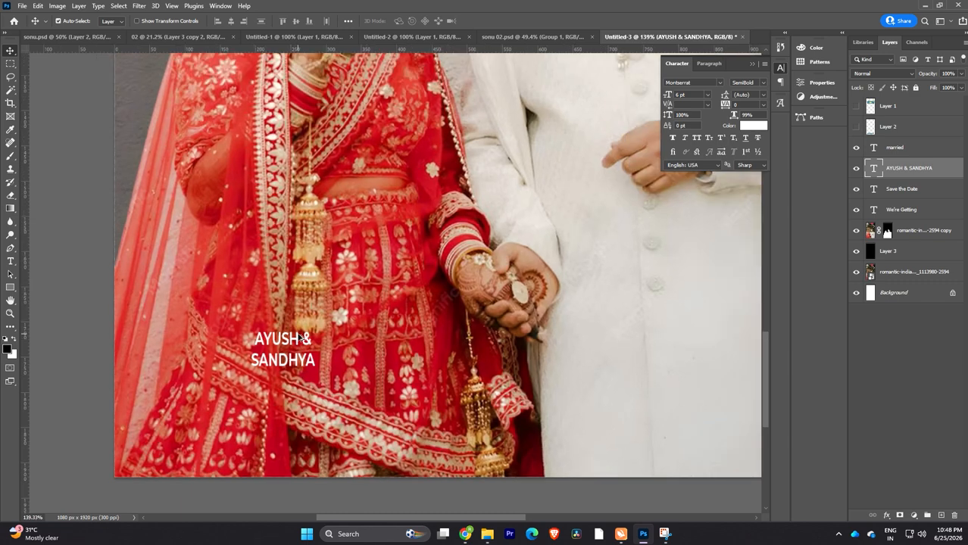
{"action": "scroll", "coordinate": [321, 308], "scroll_direction": "down", "scroll_amount": 1}
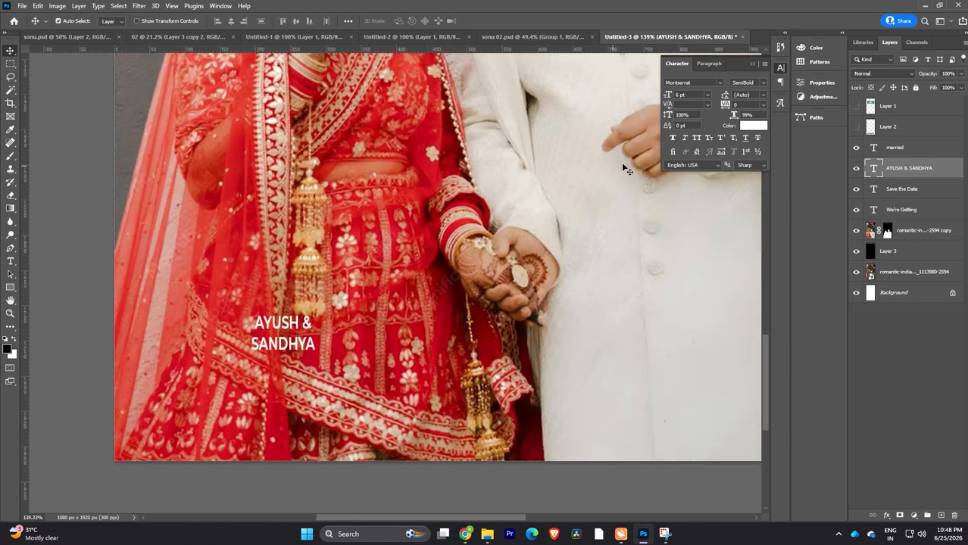
{"action": "left_click", "coordinate": [748, 116]}
{"action": "type", "text": "138"}
{"action": "key", "text": "Return"}
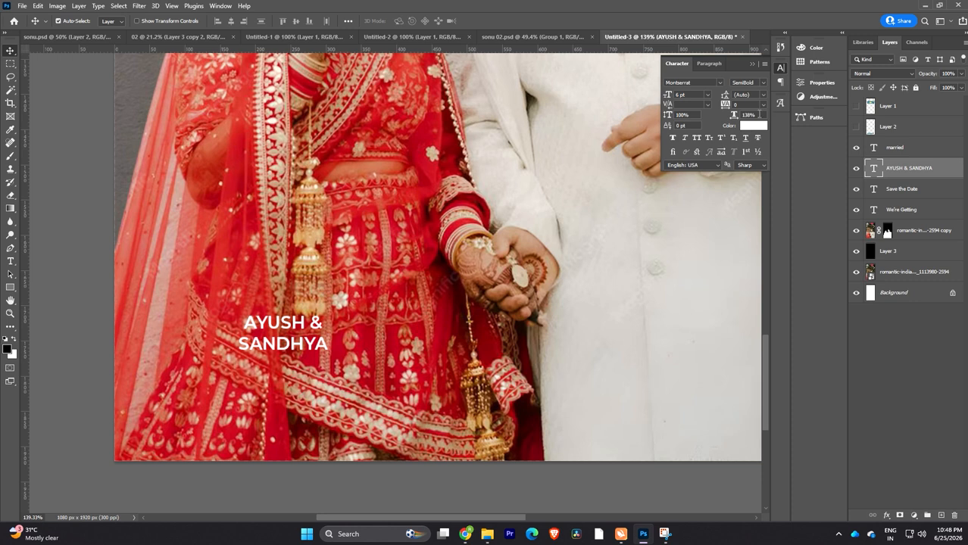
{"action": "left_click_drag", "start_coordinate": [759, 114], "coordinate": [695, 120]}
{"action": "type", "text": "100"}
{"action": "key", "text": "Return"}
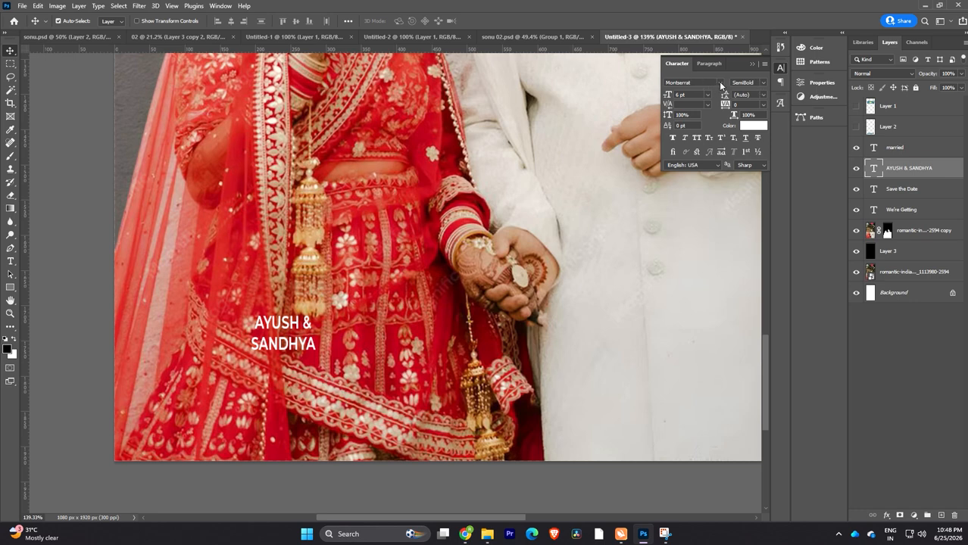
- Try the Helvetica Rounded LT Std font on the couple's names and delete that text layer
{"action": "left_click", "coordinate": [721, 85]}
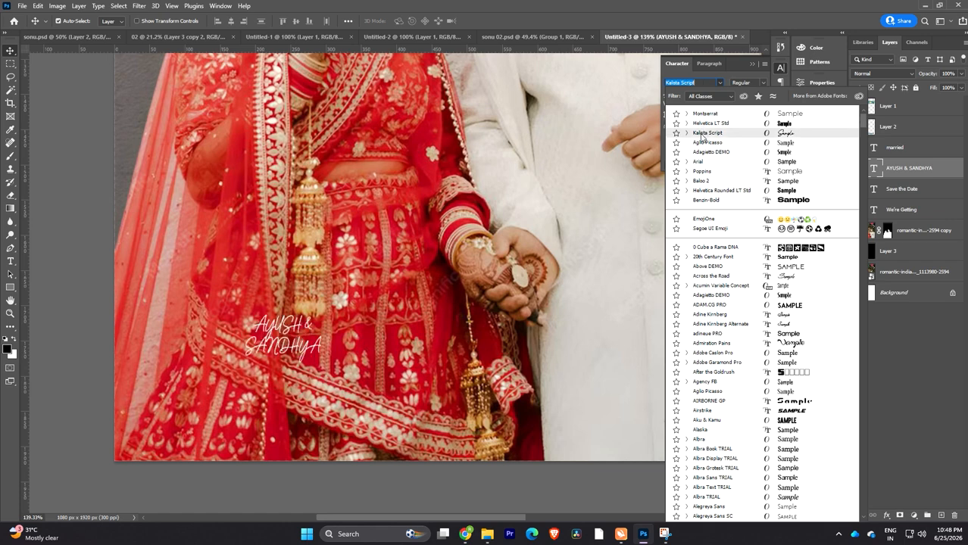
{"action": "left_click", "coordinate": [723, 190]}
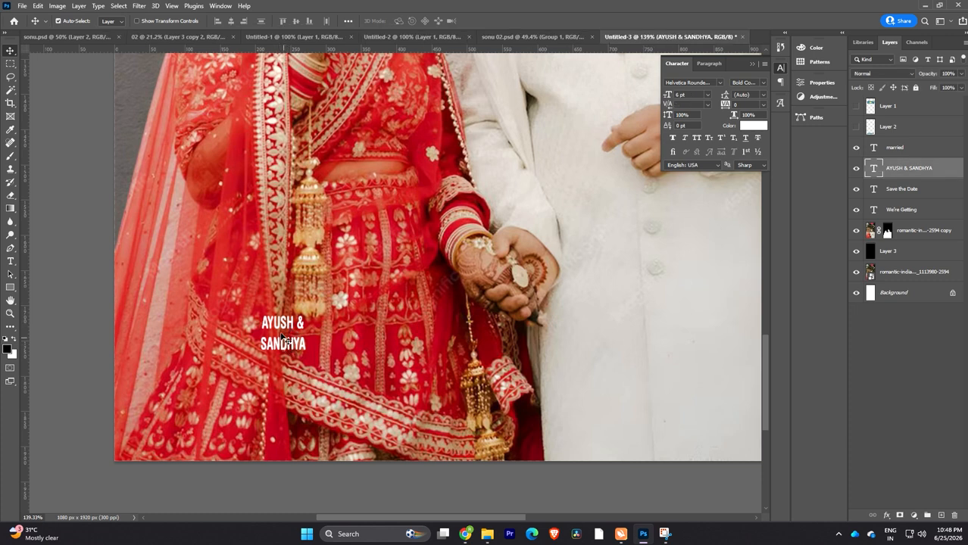
{"action": "key", "text": "Delete"}
- Add new text reading "helvet" on the bride's skirt and set its font to Helvetica LT Std Roman
{"action": "key", "text": "t"}
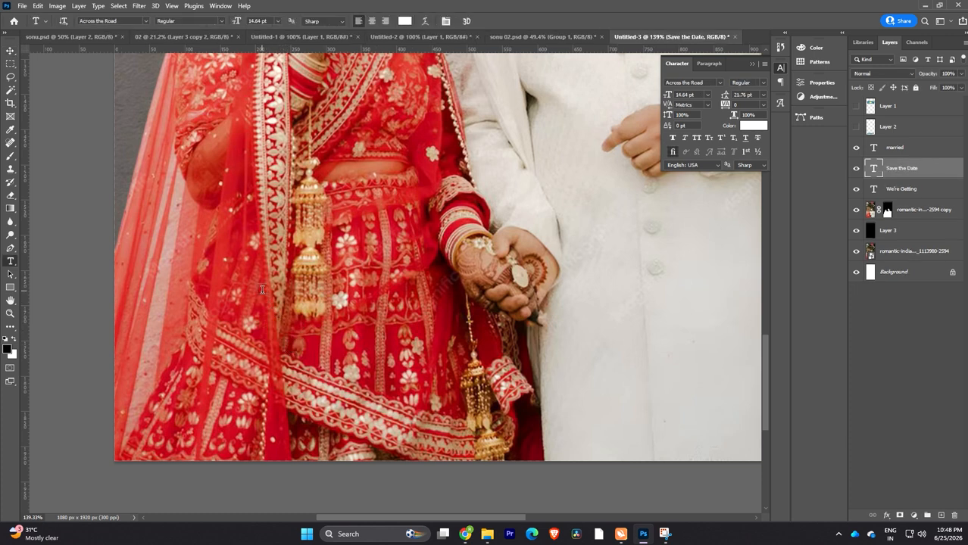
{"action": "left_click", "coordinate": [262, 289]}
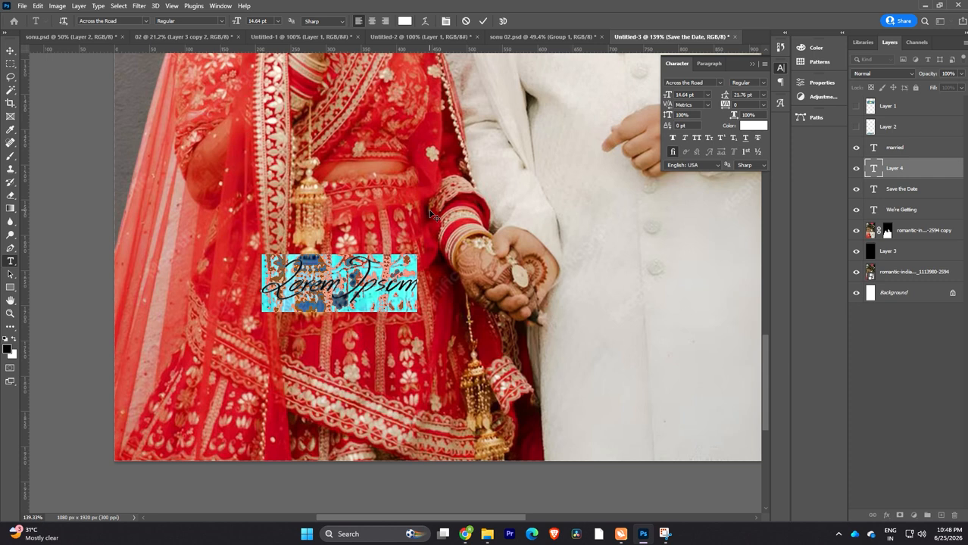
{"action": "type", "text": "helve"}
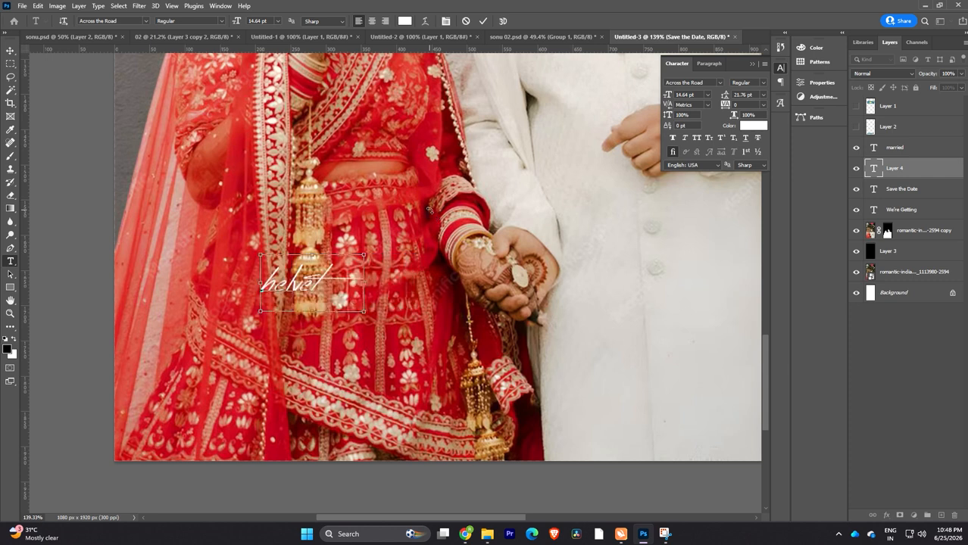
{"action": "type", "text": "t"}
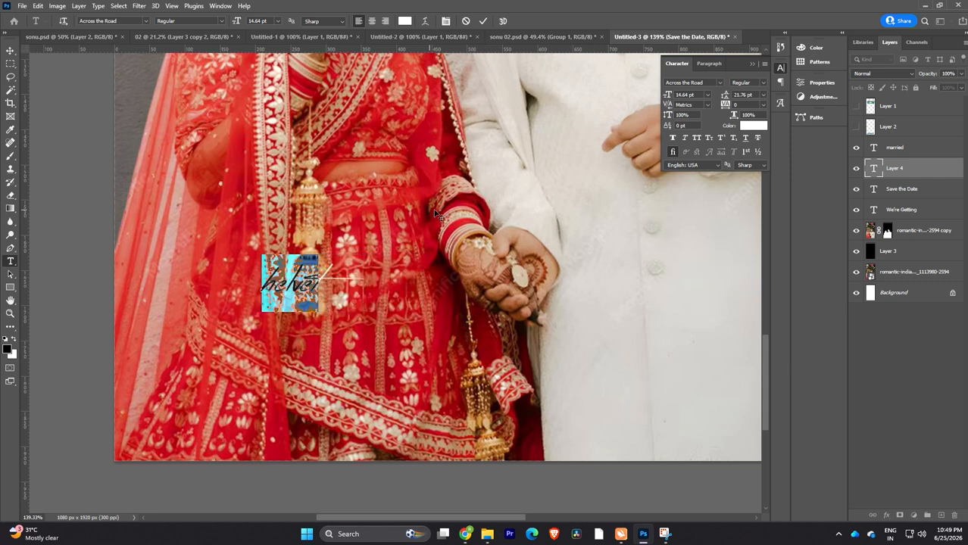
{"action": "left_click", "coordinate": [706, 81]}
{"action": "type", "text": "helve"}
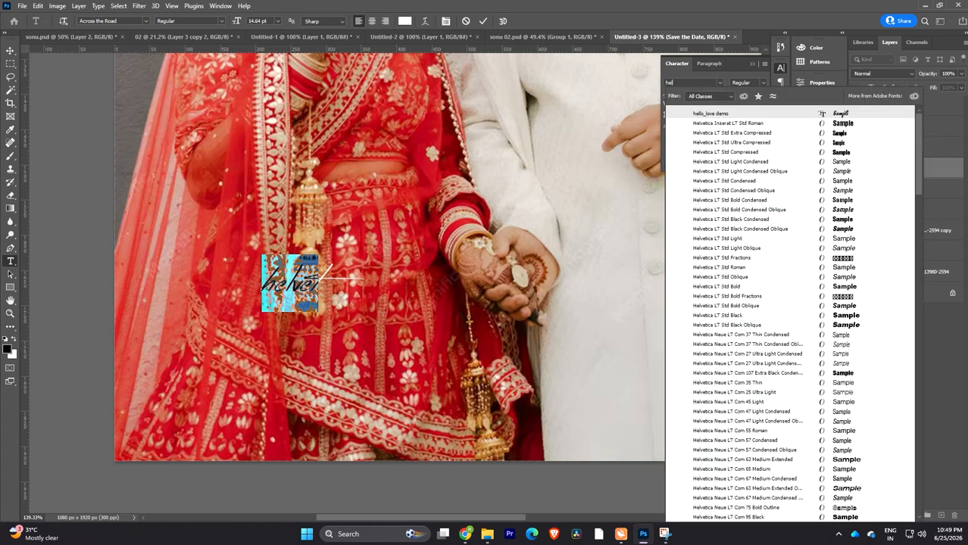
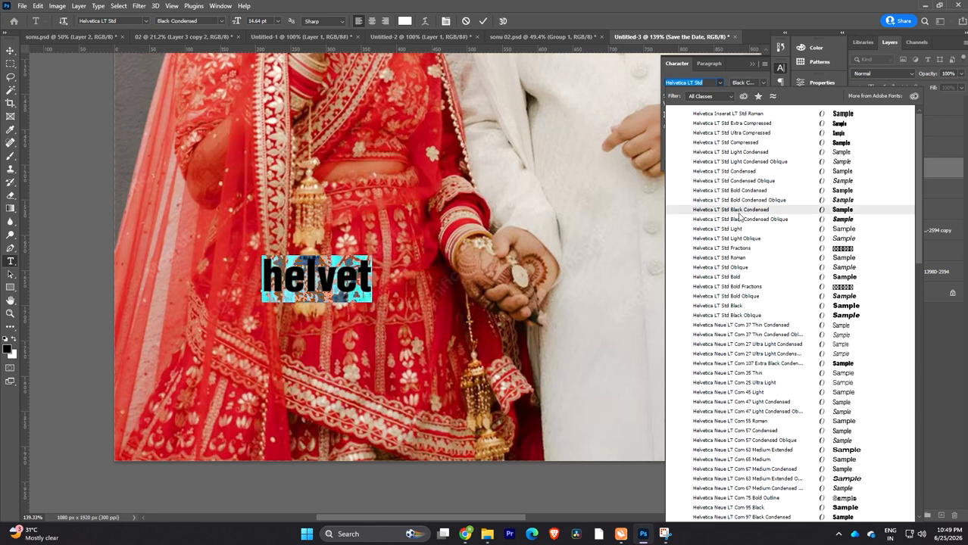
{"action": "left_click", "coordinate": [741, 258]}
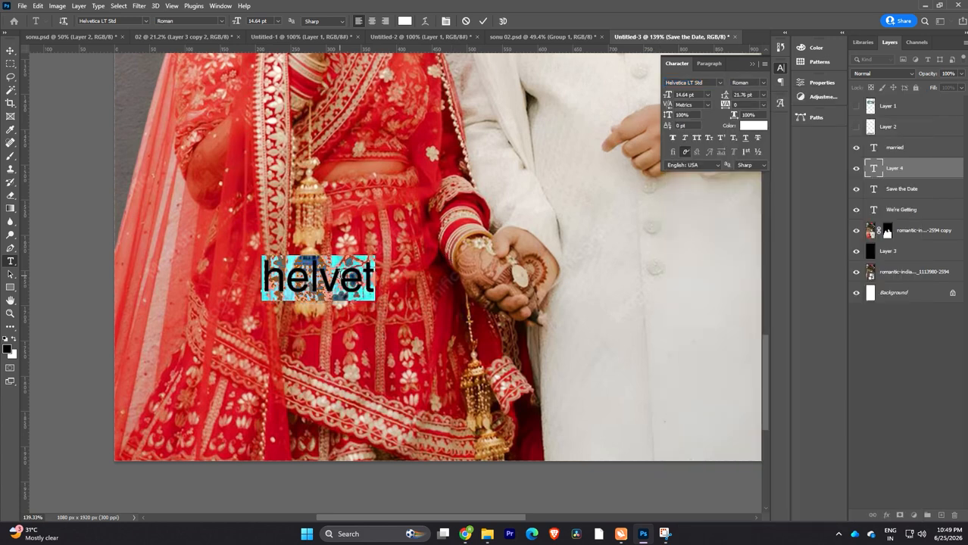
- Replace the placeholder text with the couple's first names in capitals on two lines, with "&" after the first name
{"action": "type", "text": "AYUSH"}
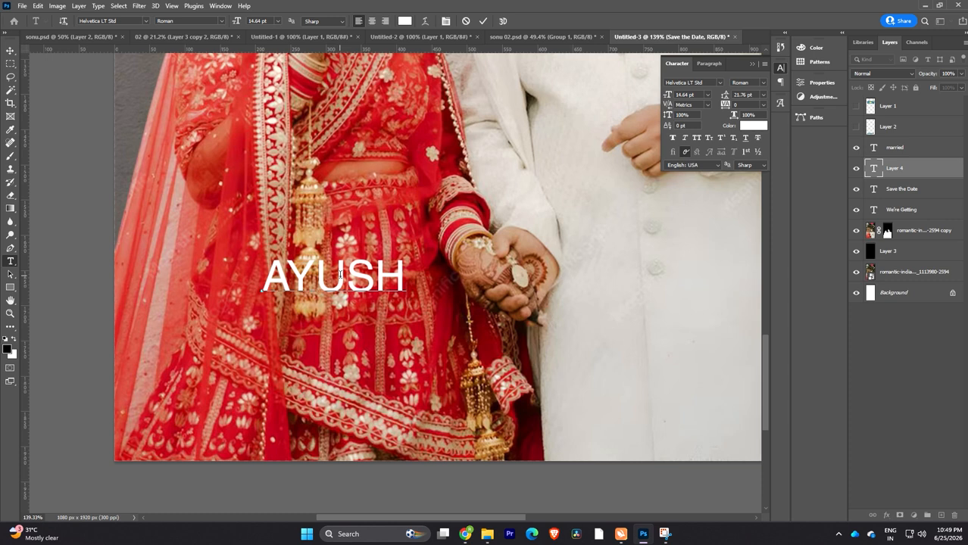
{"action": "key", "text": "Return"}
{"action": "type", "text": "SAN"}
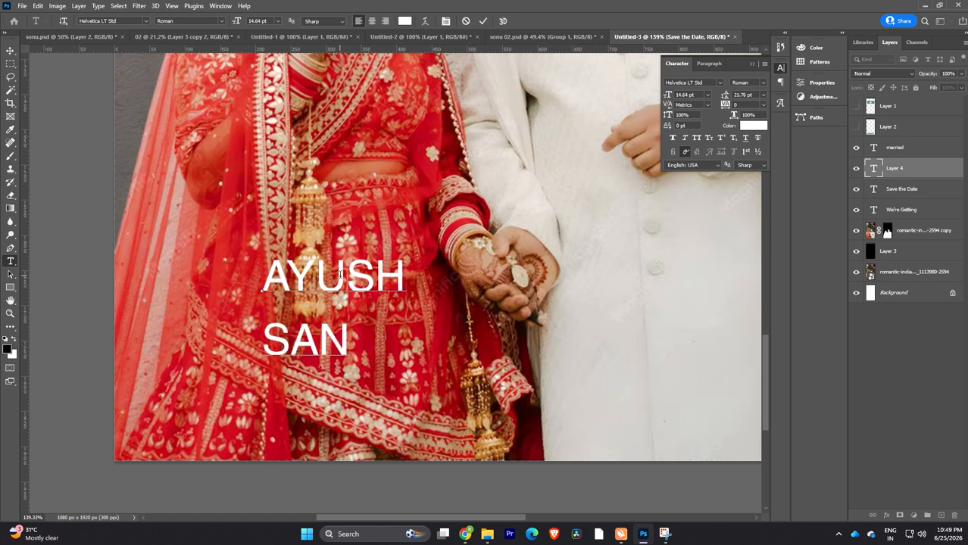
{"action": "type", "text": "DHYA"}
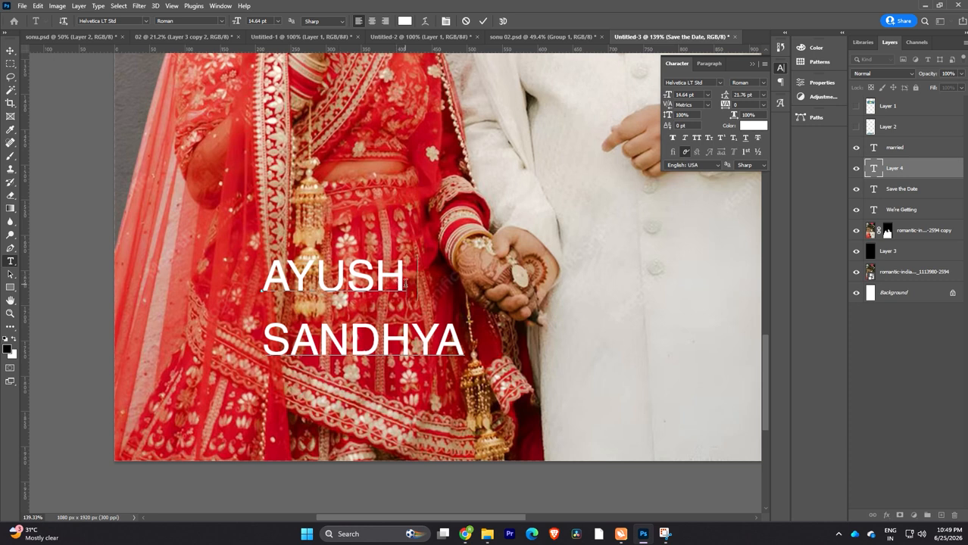
{"action": "type", "text": " &"}
- Set the leading of the couple's names to 13 pt and center-align both lines
{"action": "key", "text": "ctrl+a"}
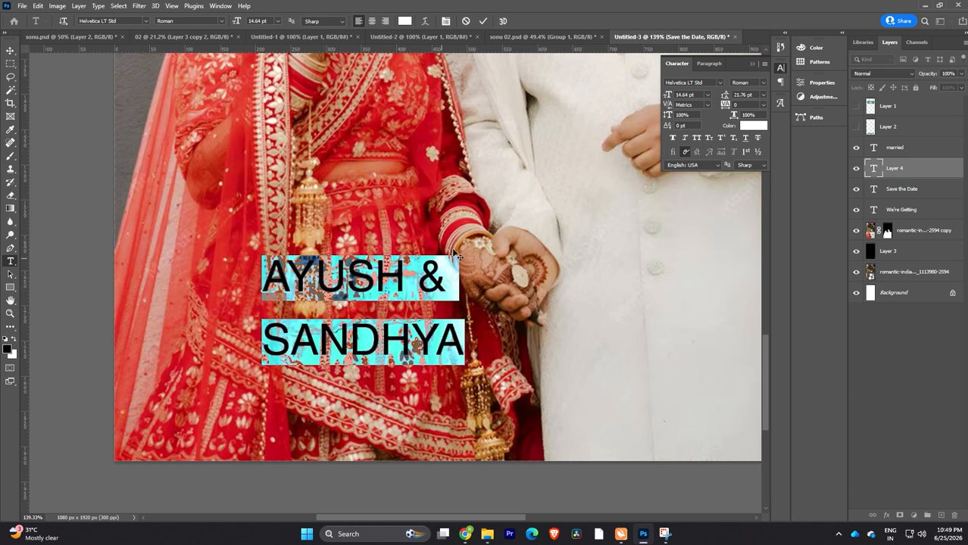
{"action": "left_click_drag", "start_coordinate": [727, 98], "coordinate": [720, 99]}
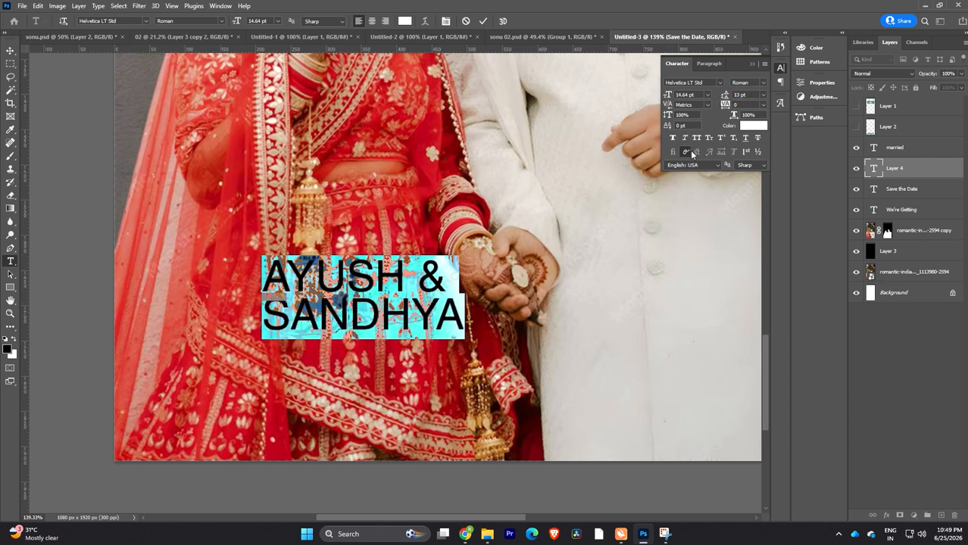
{"action": "left_click", "coordinate": [708, 62]}
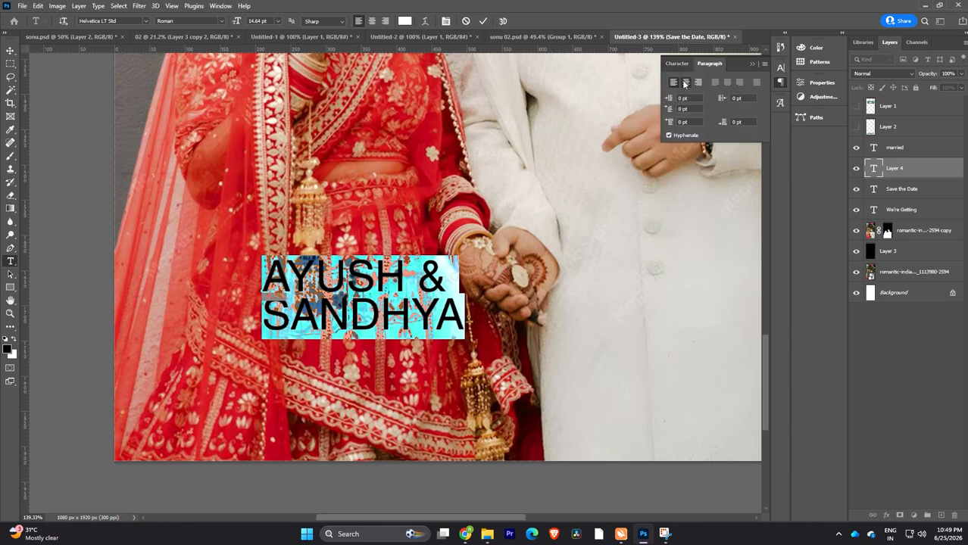
{"action": "left_click", "coordinate": [686, 81]}
{"action": "left_click", "coordinate": [677, 63]}
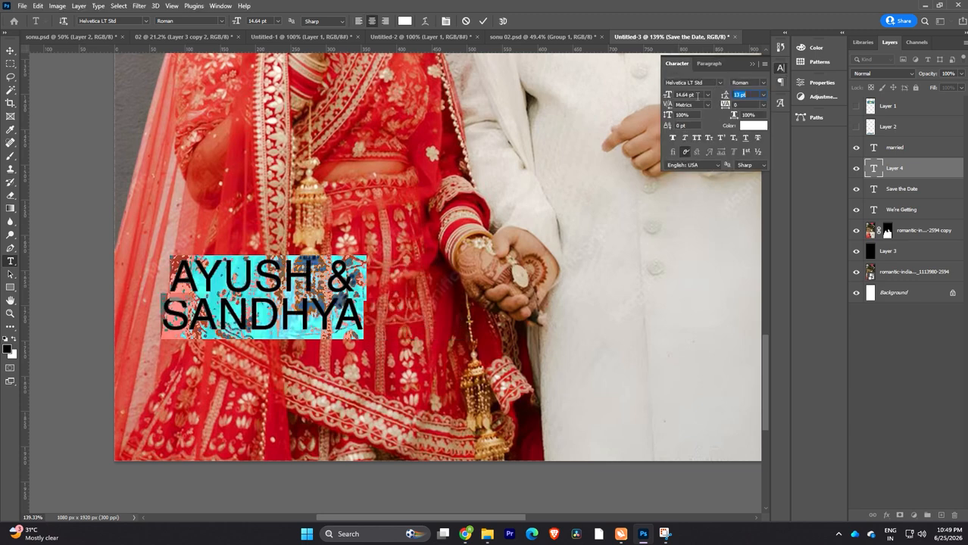
- Set the couple's names to a 7 pt font size and 7 pt leading, and commit the text
{"action": "left_click", "coordinate": [697, 95]}
{"action": "scroll", "coordinate": [697, 95], "scroll_direction": "down", "scroll_amount": 8}
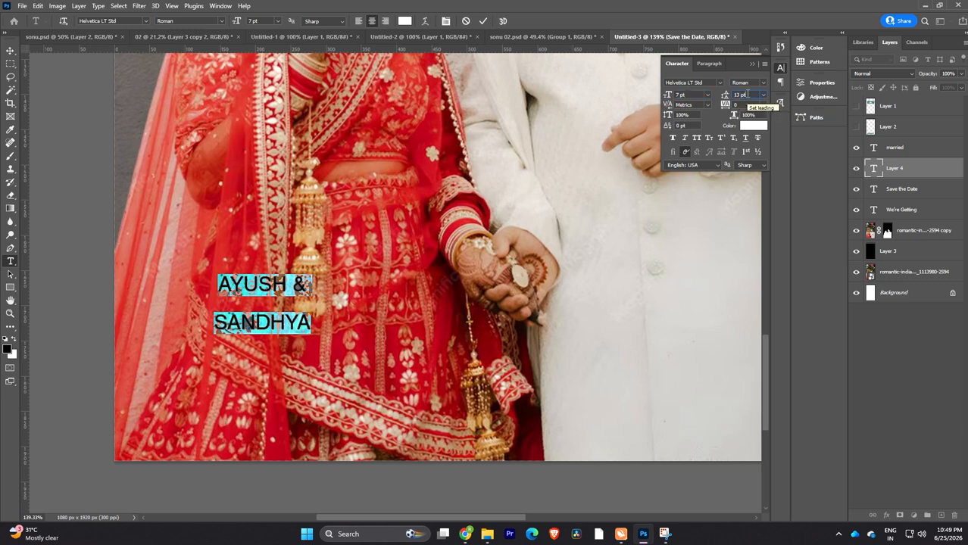
{"action": "scroll", "coordinate": [747, 94], "scroll_direction": "down", "scroll_amount": 6}
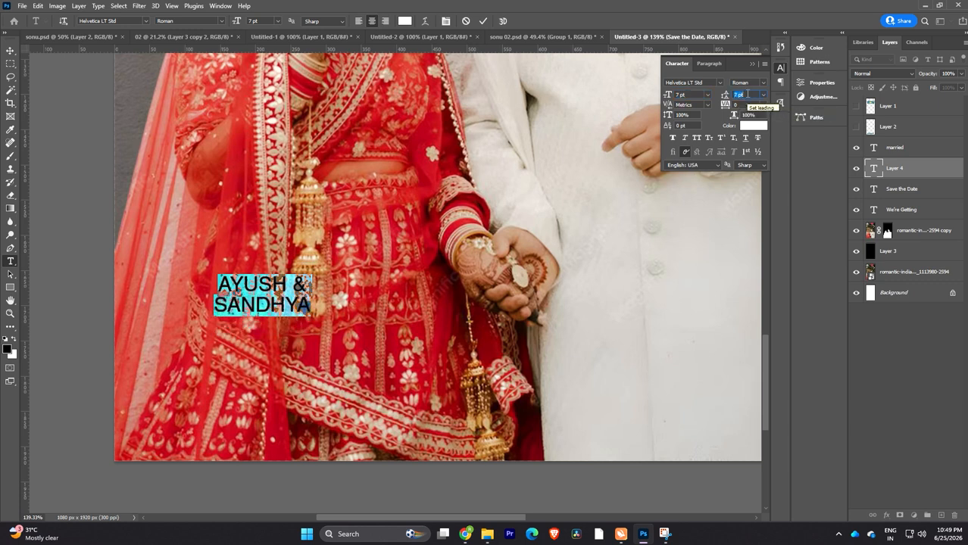
{"action": "left_click", "coordinate": [10, 50]}
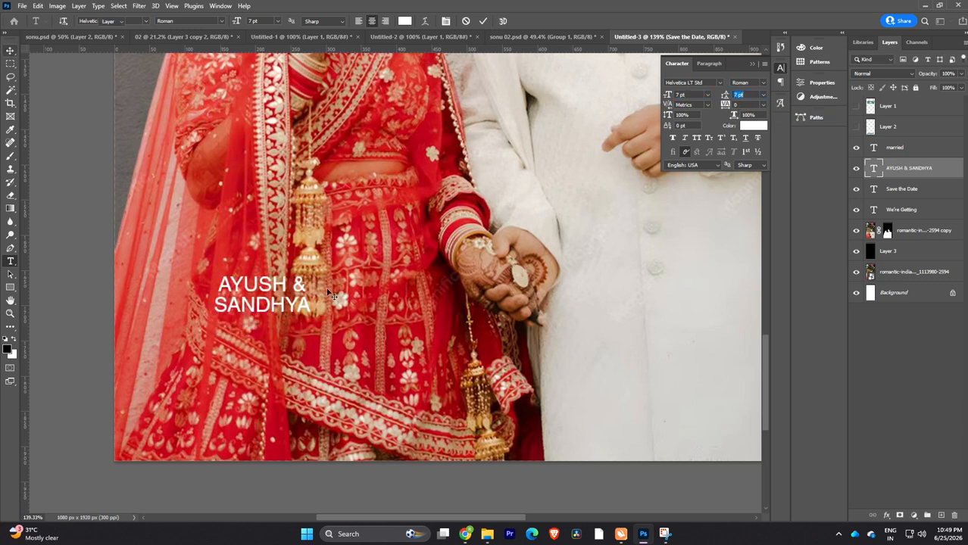
- Move the couple's names down and to the right, just above the skirt's embroidered border
{"action": "scroll", "coordinate": [394, 275], "scroll_direction": "down", "scroll_amount": 5}
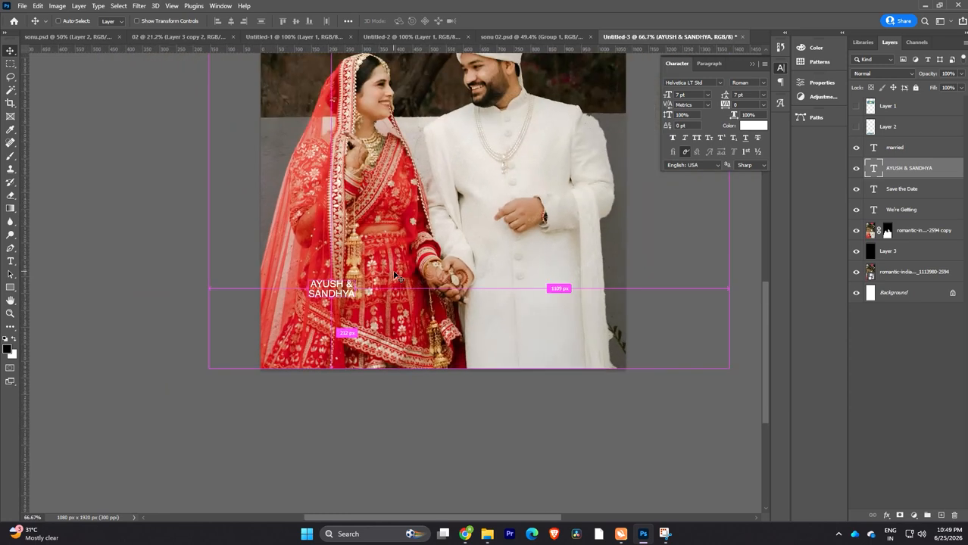
{"action": "scroll", "coordinate": [394, 275], "scroll_direction": "up", "scroll_amount": 4}
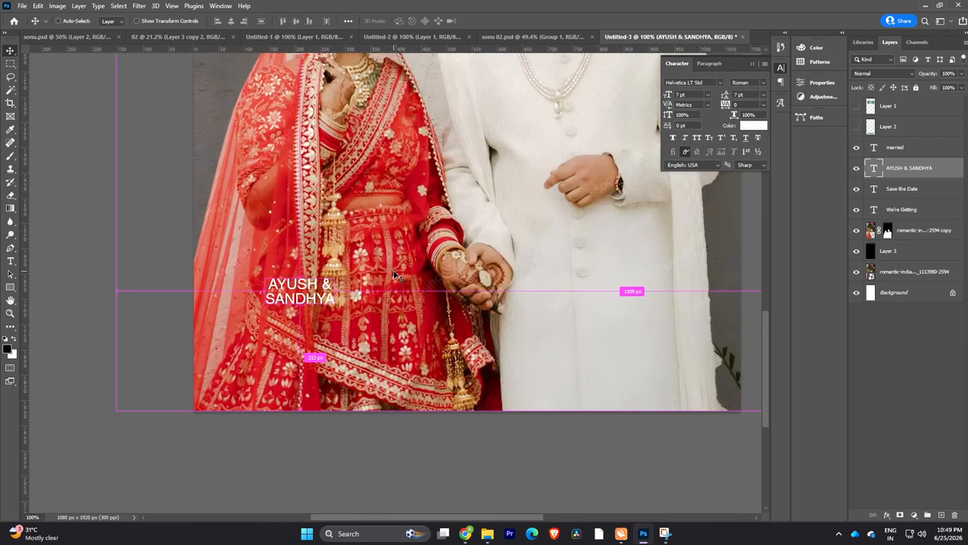
{"action": "left_click_drag", "start_coordinate": [324, 306], "coordinate": [340, 326]}
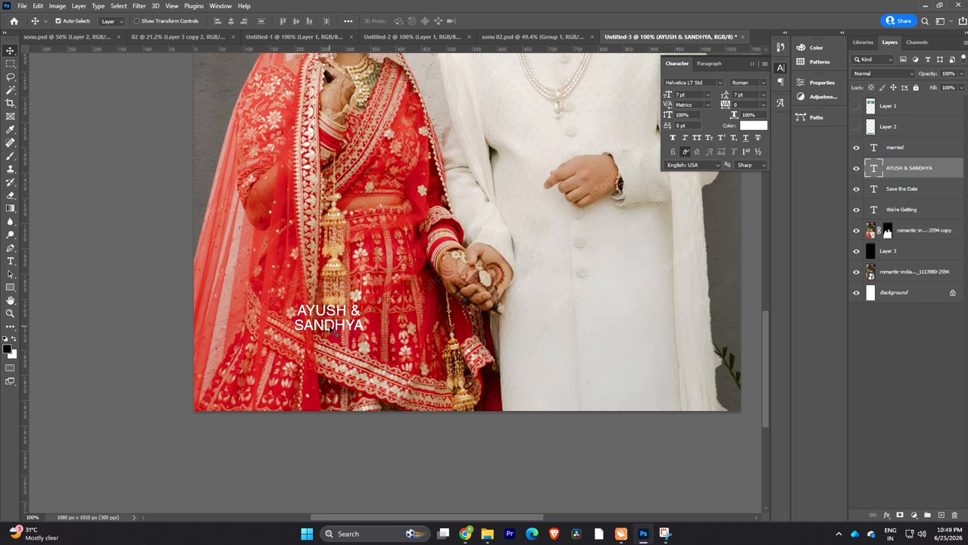
- Set the couple's names to the Bold style of Helvetica LT Std and commit the text
{"action": "double_click", "coordinate": [331, 333]}
{"action": "left_click", "coordinate": [764, 81]}
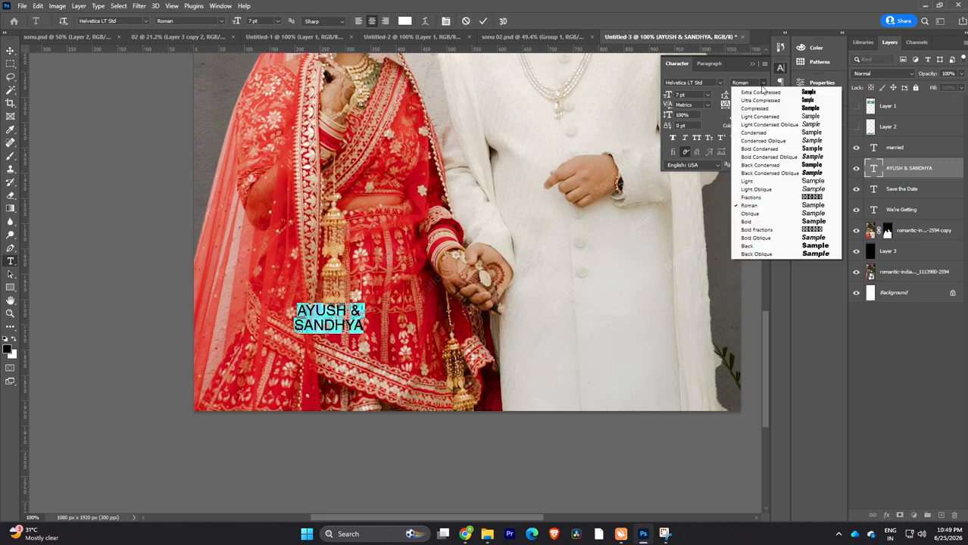
{"action": "left_click", "coordinate": [767, 220]}
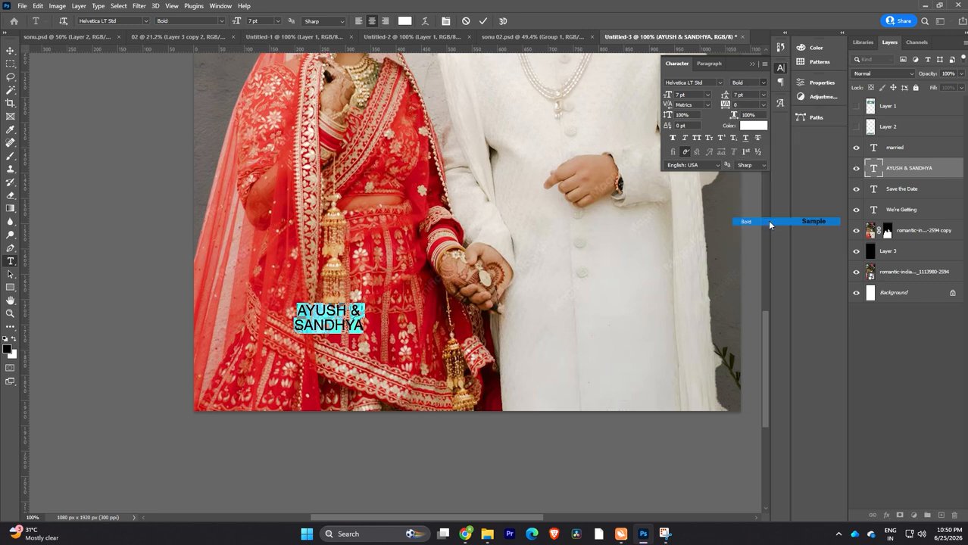
{"action": "left_click", "coordinate": [9, 50]}
- Duplicate the couple's names onto the groom's white coat and replace the copied text with "30 JULY 2026"
{"action": "left_click_drag", "start_coordinate": [325, 330], "coordinate": [573, 338]}
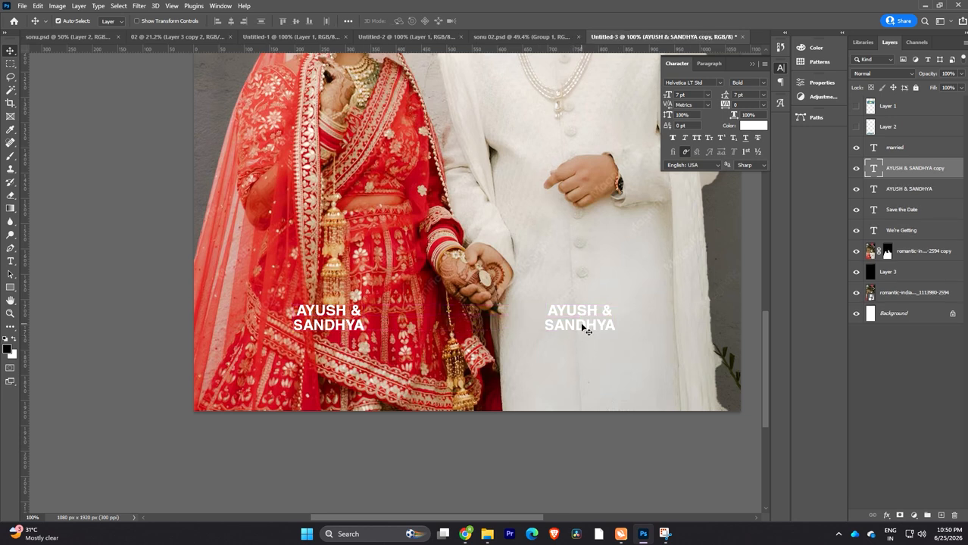
{"action": "double_click", "coordinate": [583, 325]}
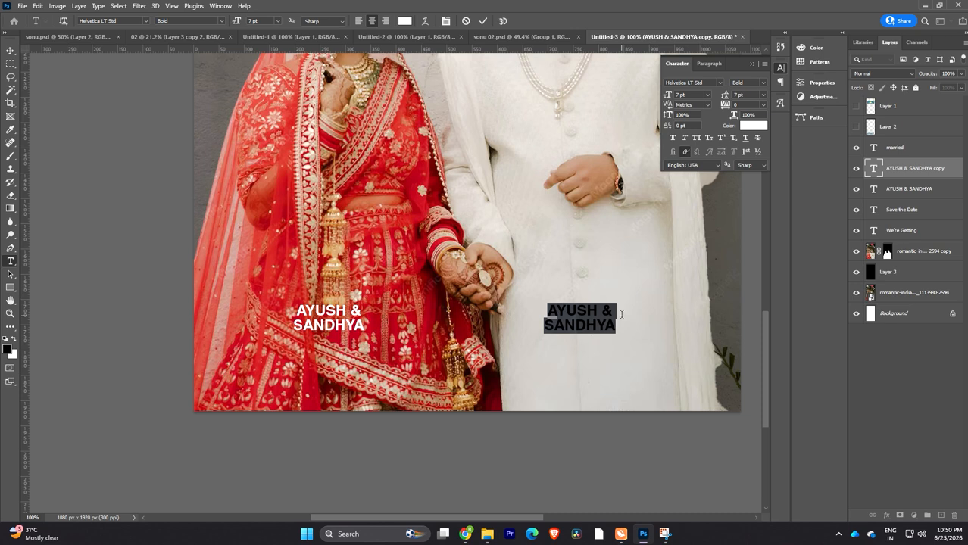
{"action": "type", "text": "30"}
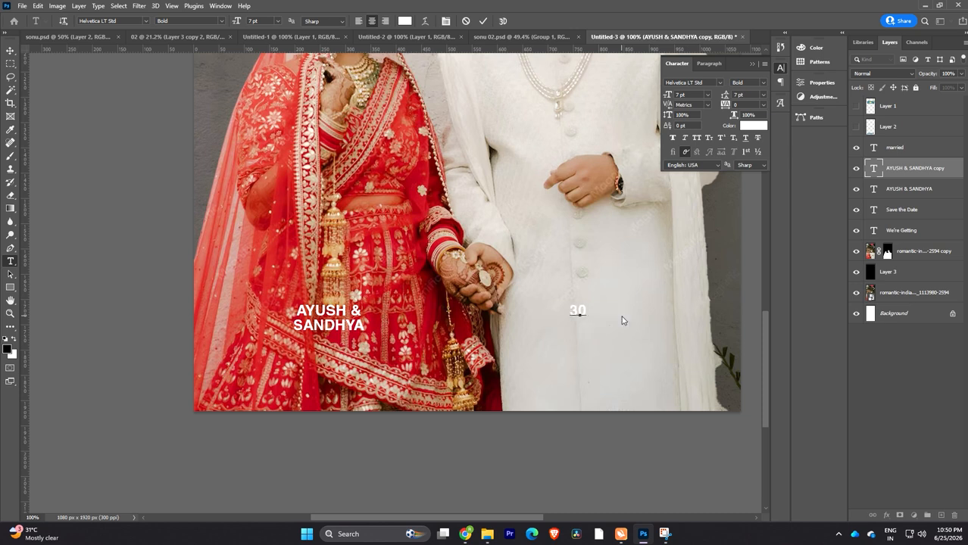
{"action": "type", "text": " JULY 2026"}
- Add "FRIDAY" on its own line above the date and commit the text
{"action": "left_click", "coordinate": [534, 310]}
{"action": "key", "text": "Return"}
{"action": "type", "text": "SA"}
{"action": "type", "text": "TURA"}
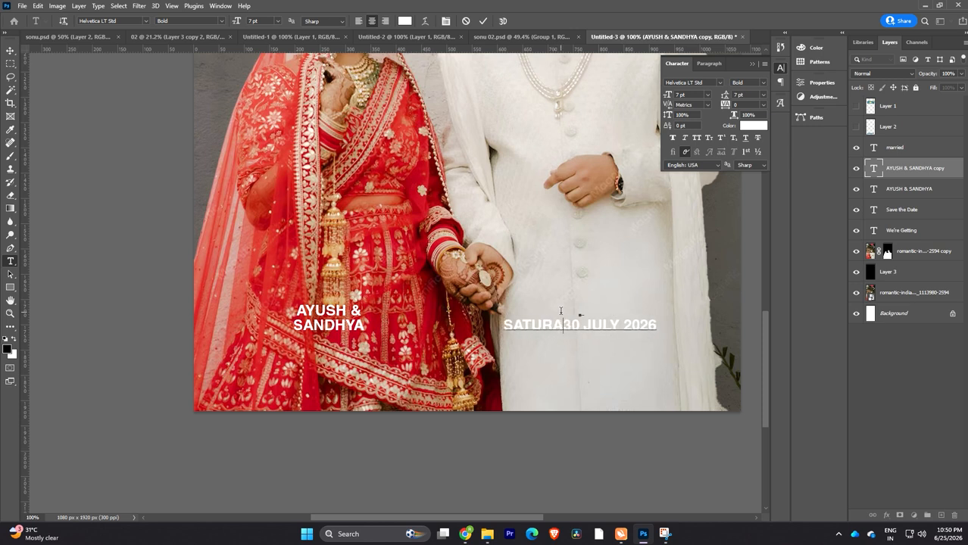
{"action": "key", "text": "BackSpace"}
{"action": "key", "text": "BackSpace"}
{"action": "key", "text": "BackSpace"}
{"action": "key", "text": "BackSpace"}
{"action": "key", "text": "BackSpace"}
{"action": "key", "text": "BackSpace"}
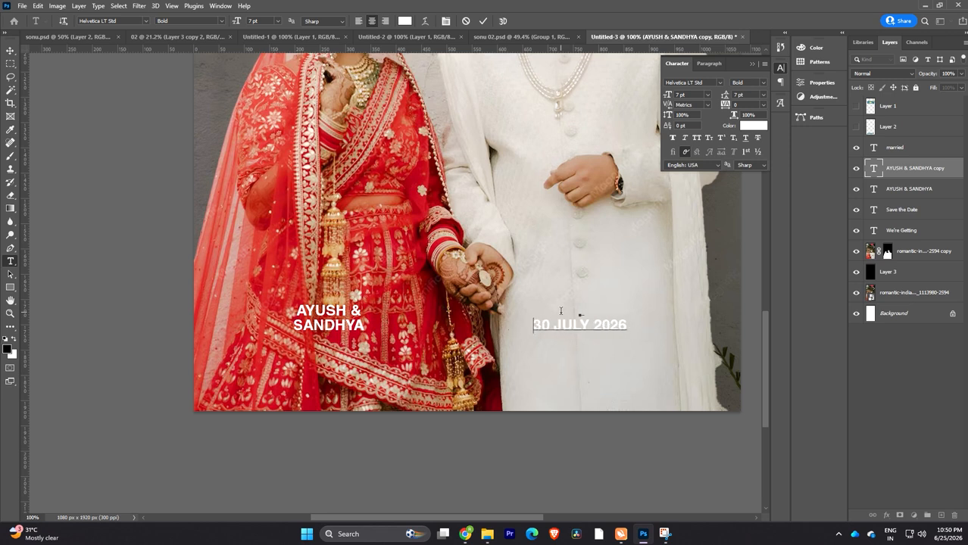
{"action": "type", "text": "FRIDAY"}
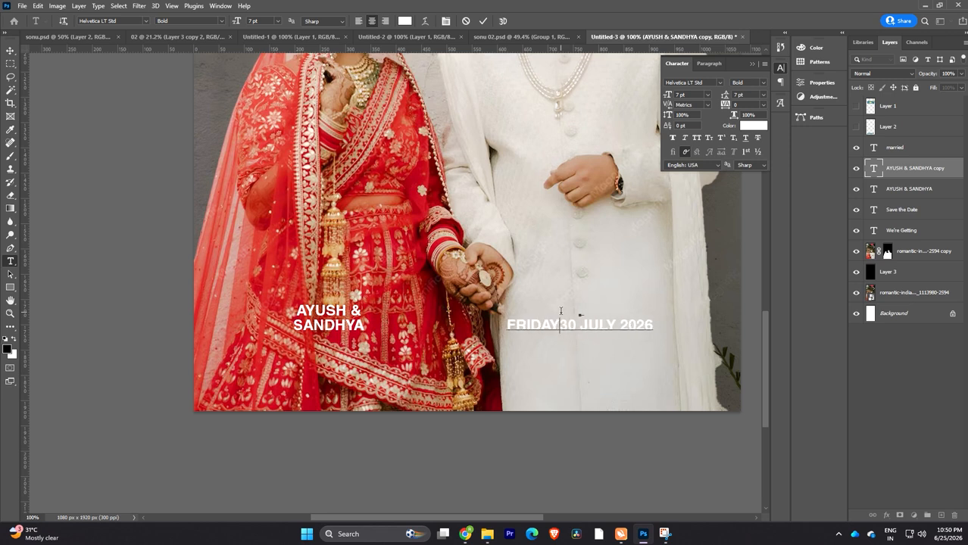
{"action": "key", "text": "Return"}
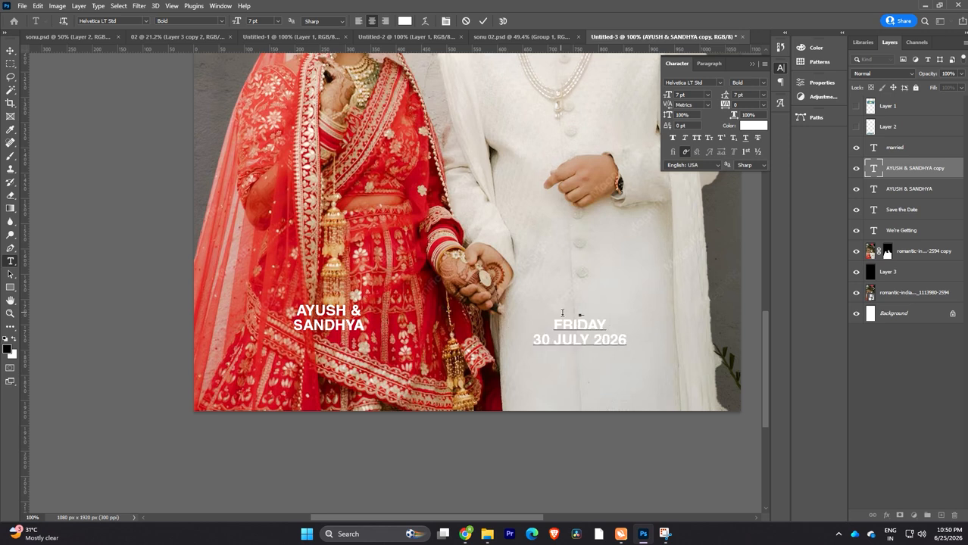
{"action": "left_click", "coordinate": [10, 50]}
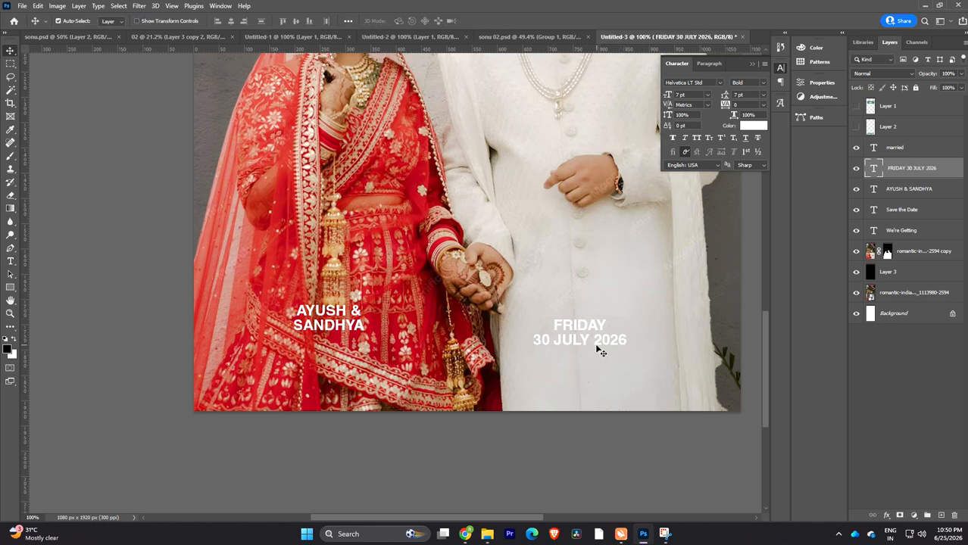
- Move the weekday and date text up on the groom's coat, level with the couple's names
{"action": "left_click_drag", "start_coordinate": [596, 347], "coordinate": [599, 331]}
{"action": "scroll", "coordinate": [712, 301], "scroll_direction": "down", "scroll_amount": 3}
{"action": "scroll", "coordinate": [666, 312], "scroll_direction": "down", "scroll_amount": 4}
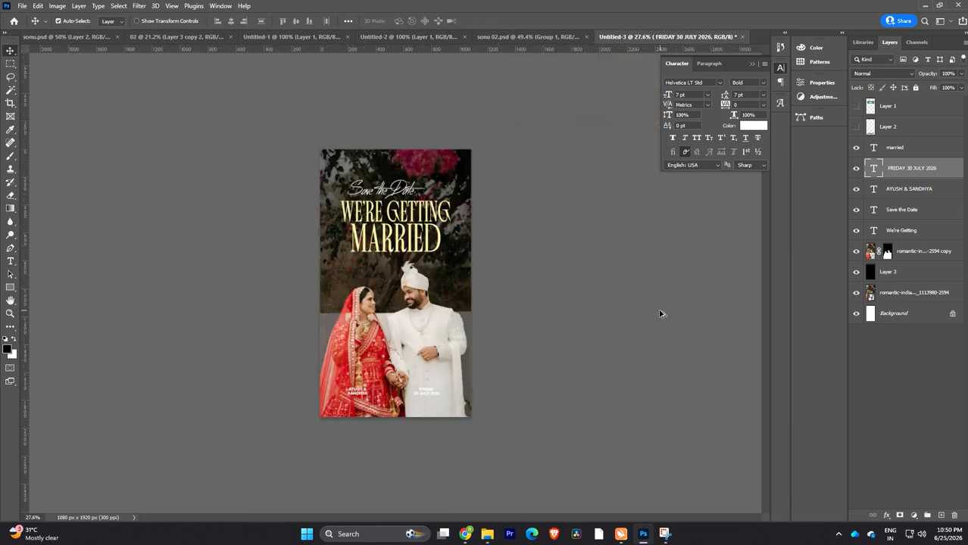
{"action": "scroll", "coordinate": [395, 382], "scroll_direction": "up", "scroll_amount": 3}
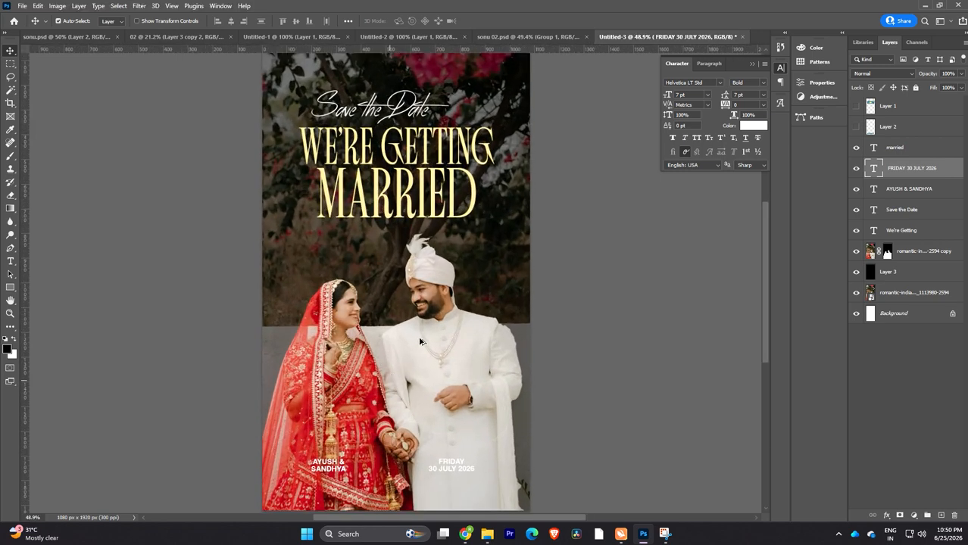
{"action": "left_click_drag", "start_coordinate": [420, 341], "coordinate": [491, 261]}
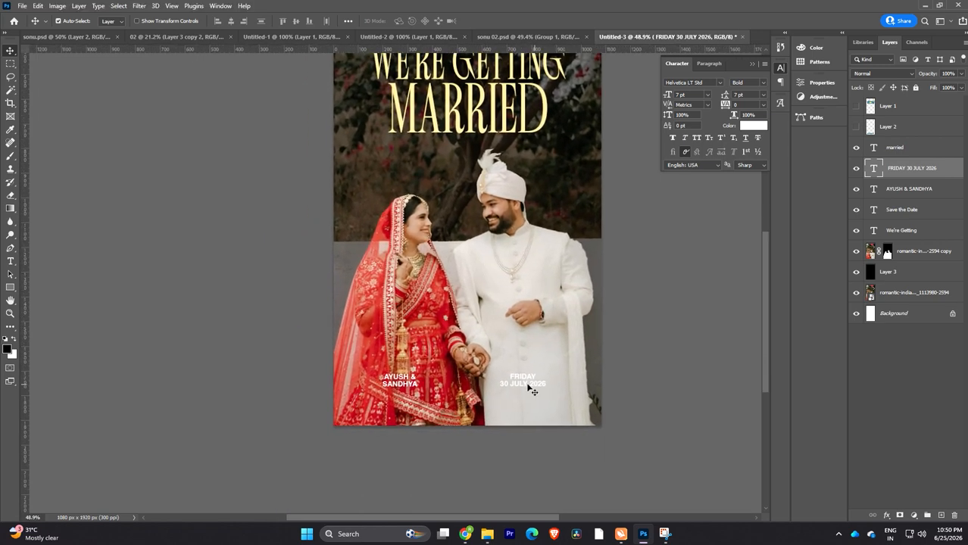
- Select both the date text and the couple's names and set their font style to Roman
{"action": "left_click", "coordinate": [410, 388], "text": "shift"}
{"action": "left_click", "coordinate": [762, 83]}
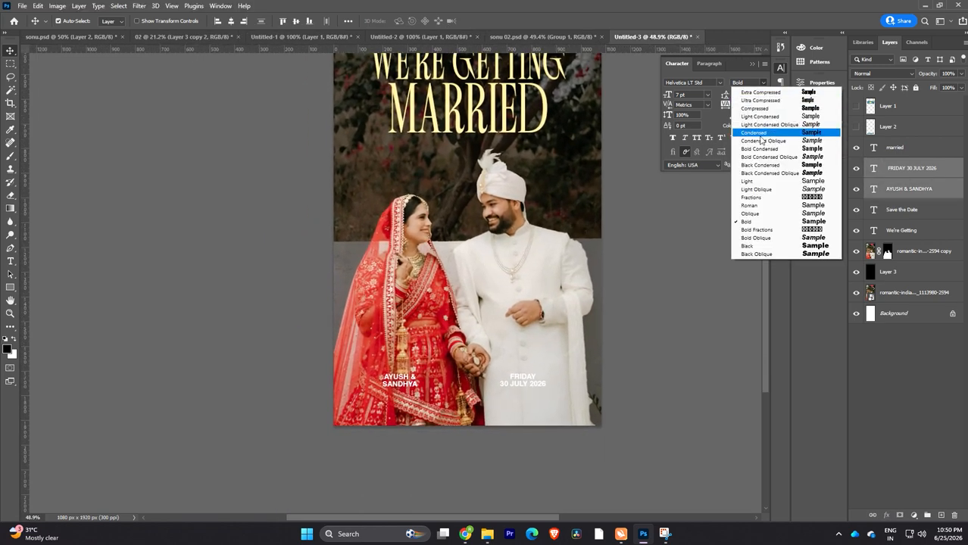
{"action": "left_click", "coordinate": [765, 206]}
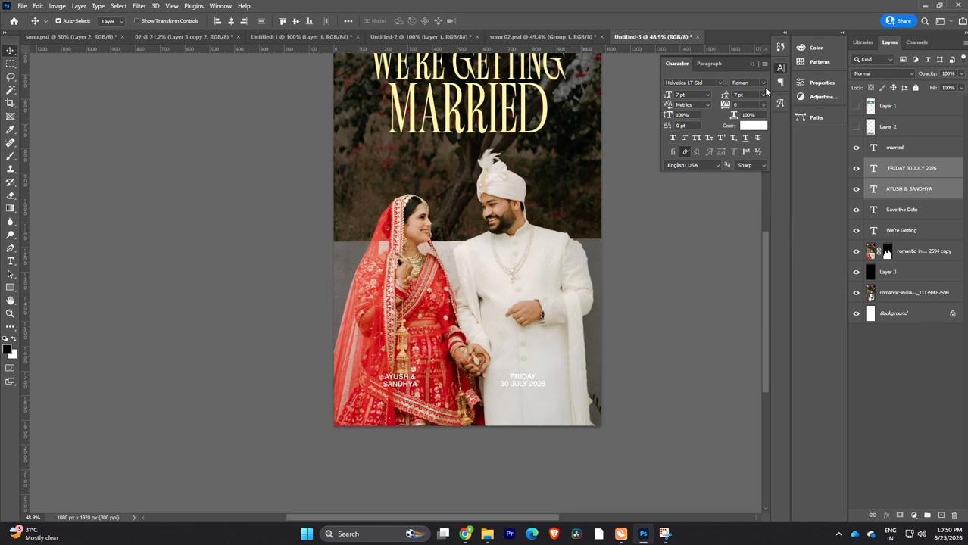
- Group the couple's names with the weekday and date text, and centre the group horizontally on the canvas
{"action": "left_click", "coordinate": [751, 65]}
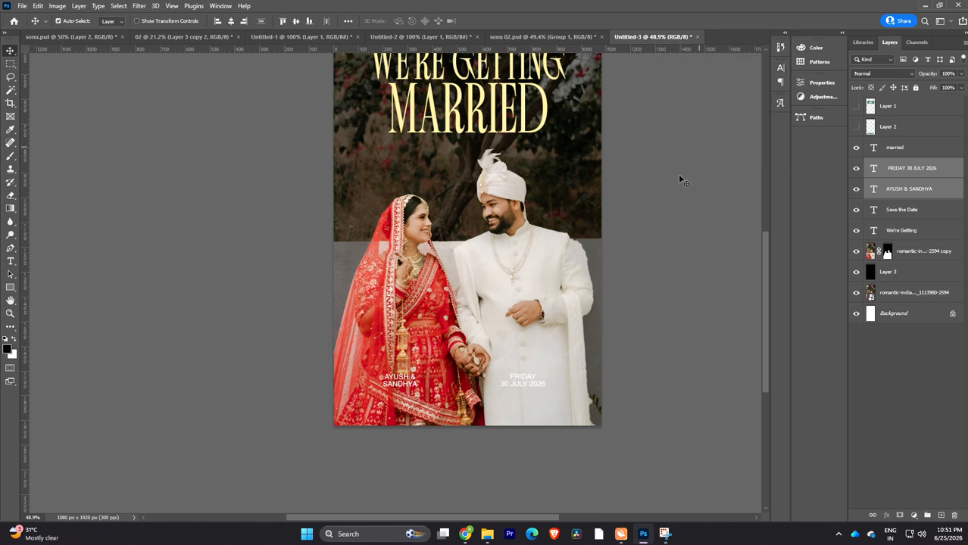
{"action": "left_click", "coordinate": [679, 179]}
{"action": "left_click", "coordinate": [397, 383]}
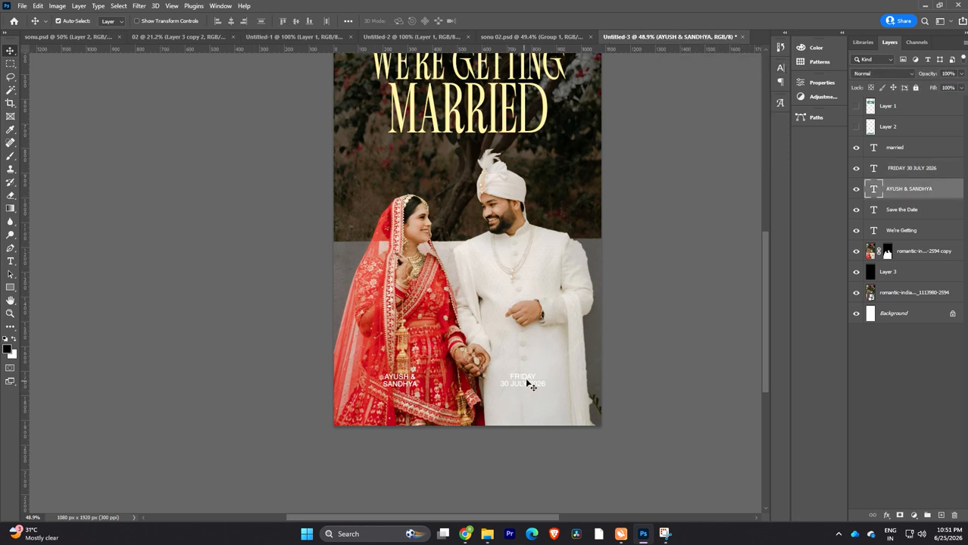
{"action": "left_click", "coordinate": [525, 381], "text": "shift"}
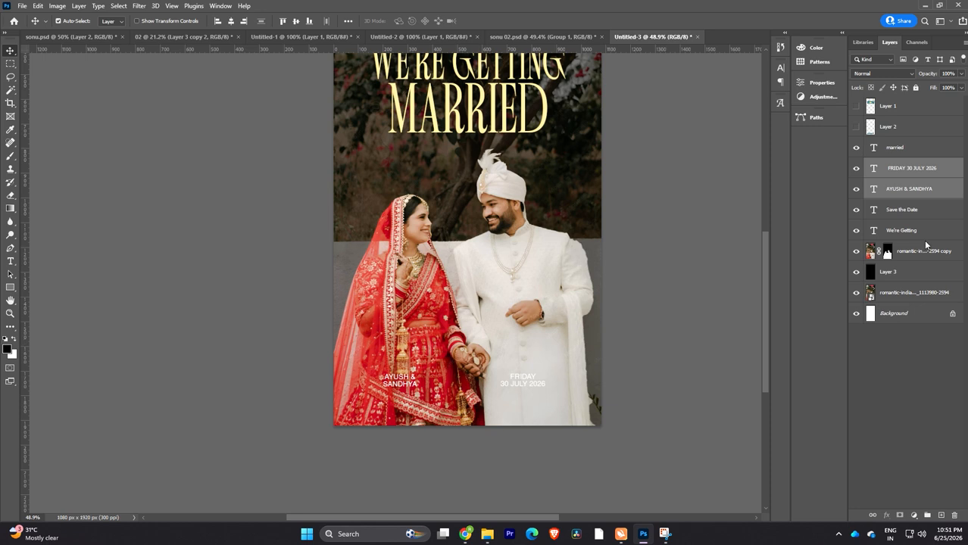
{"action": "key", "text": "ctrl+g"}
{"action": "key", "text": "ctrl+a"}
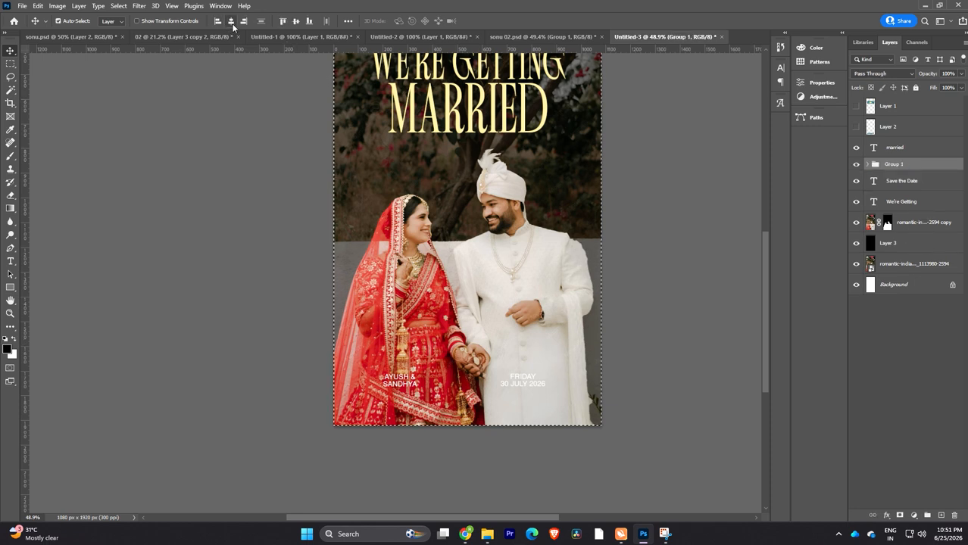
{"action": "left_click", "coordinate": [230, 21]}
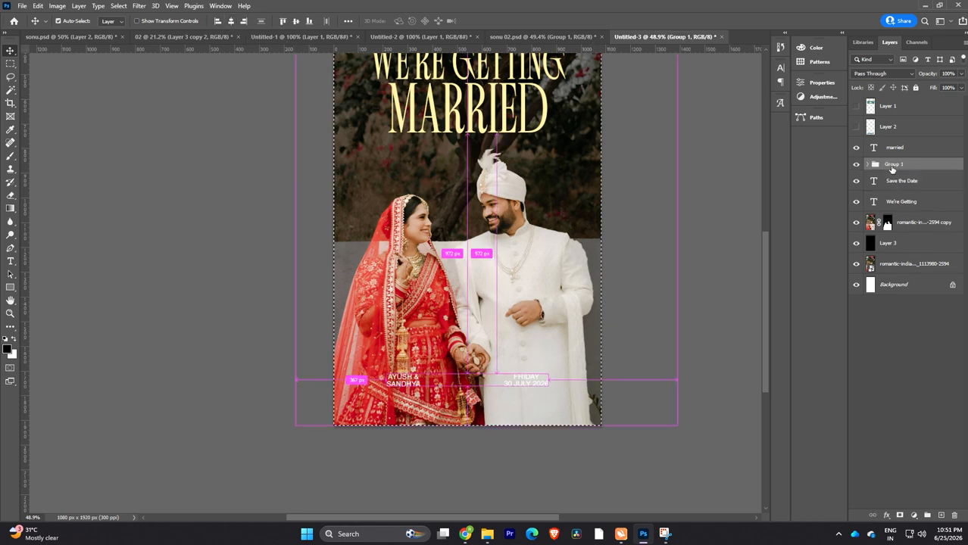
- Ungroup the names and date text back into separate layers and clear the layer selection
{"action": "right_click", "coordinate": [896, 167]}
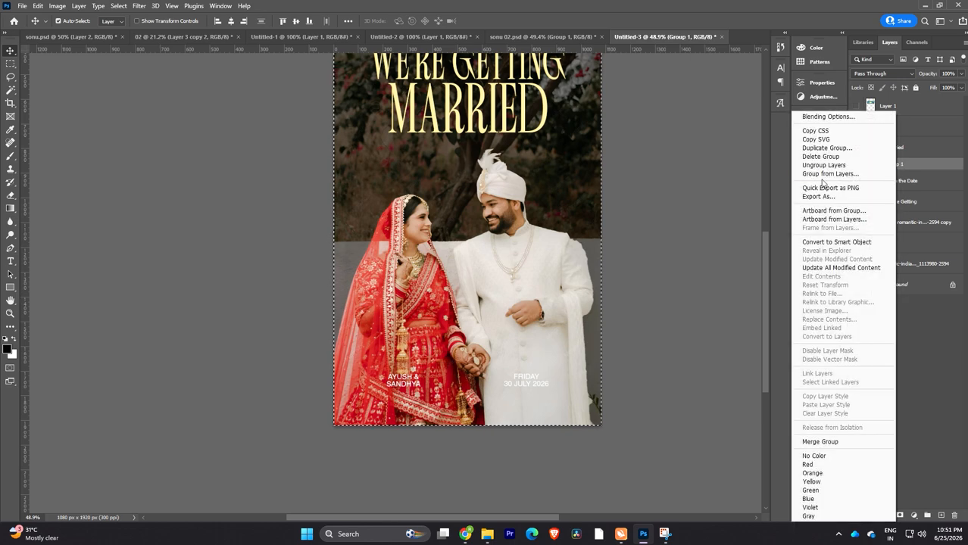
{"action": "left_click", "coordinate": [824, 166]}
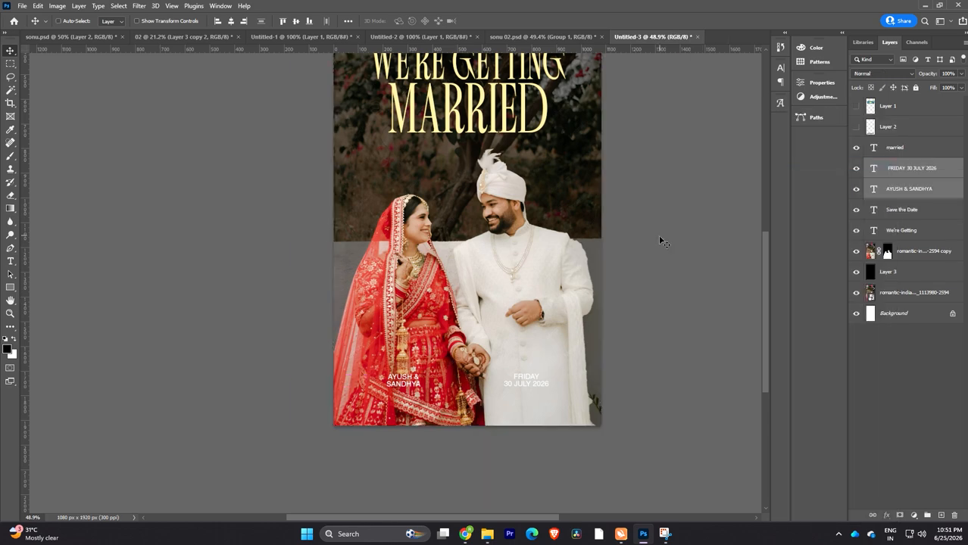
{"action": "left_click", "coordinate": [691, 258]}
- Scale both lines of the "We're Getting Married" headline down slightly about their centre and nudge them up
{"action": "key", "text": "ctrl+minus"}
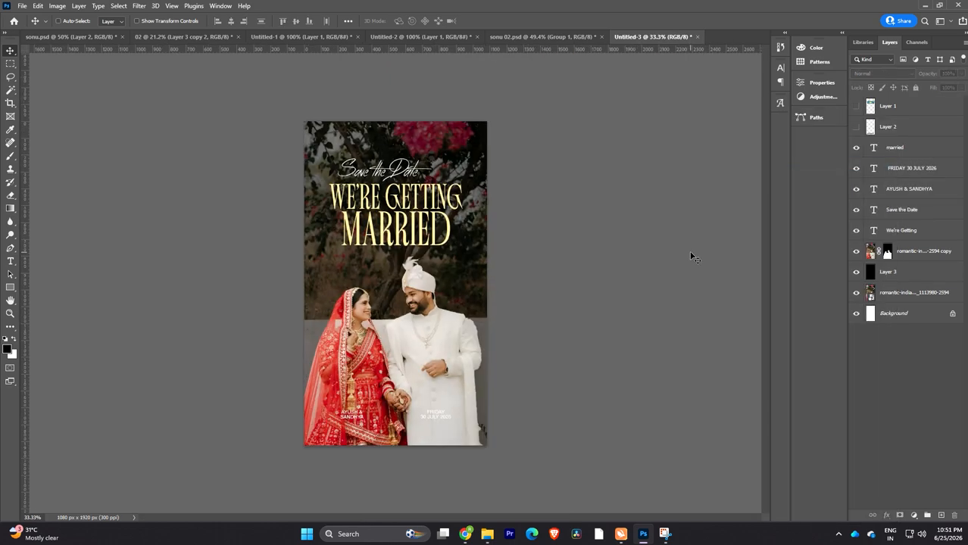
{"action": "key", "text": "ctrl+plus"}
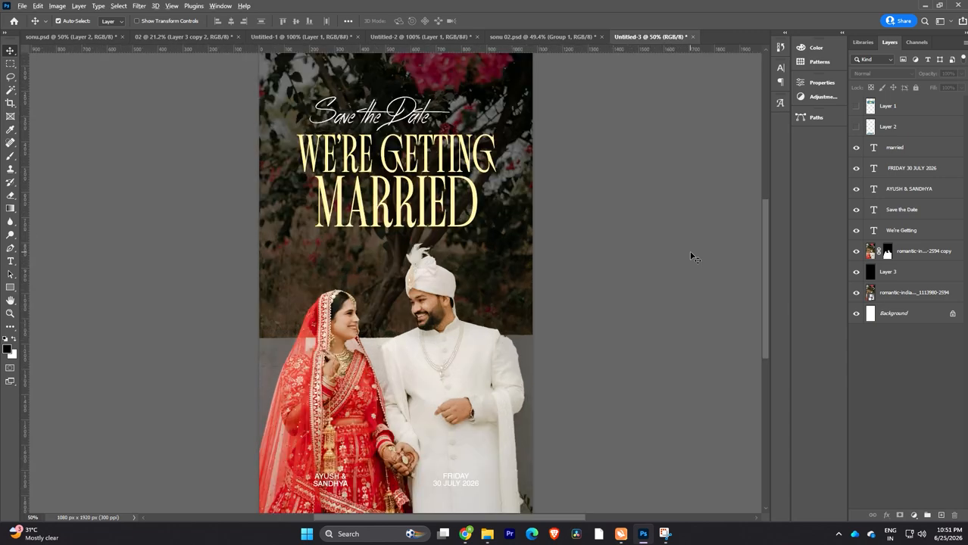
{"action": "key", "text": "ctrl+minus"}
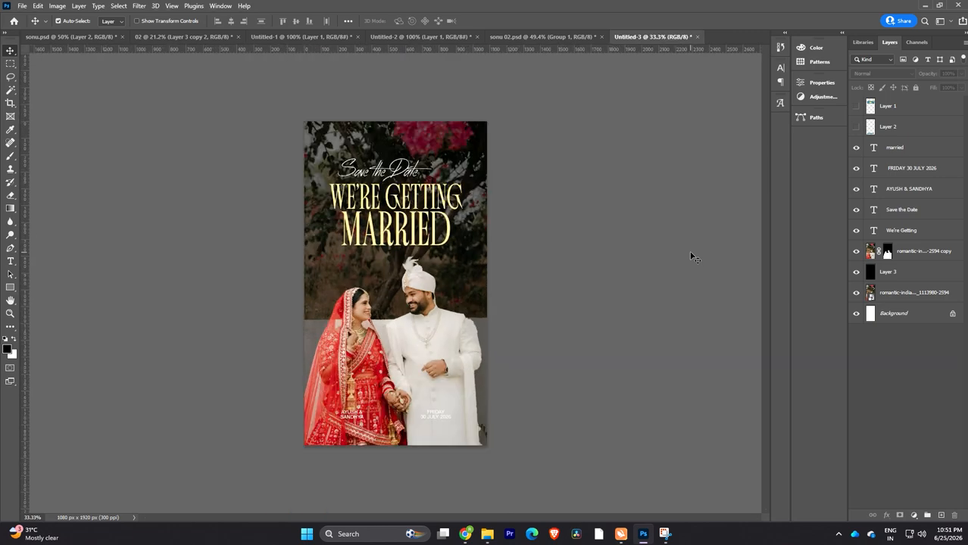
{"action": "left_click", "coordinate": [418, 197]}
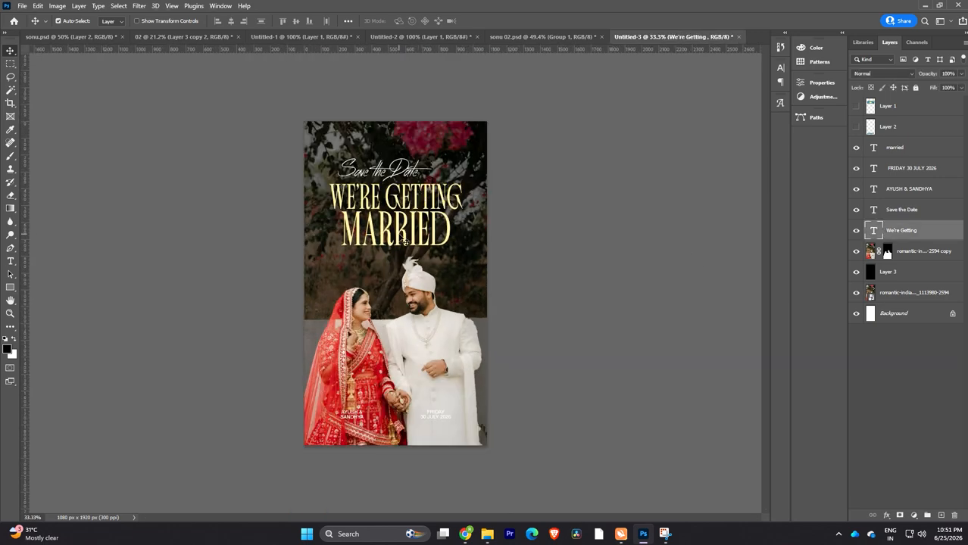
{"action": "left_click", "coordinate": [405, 239], "text": "shift"}
{"action": "key", "text": "ctrl+t"}
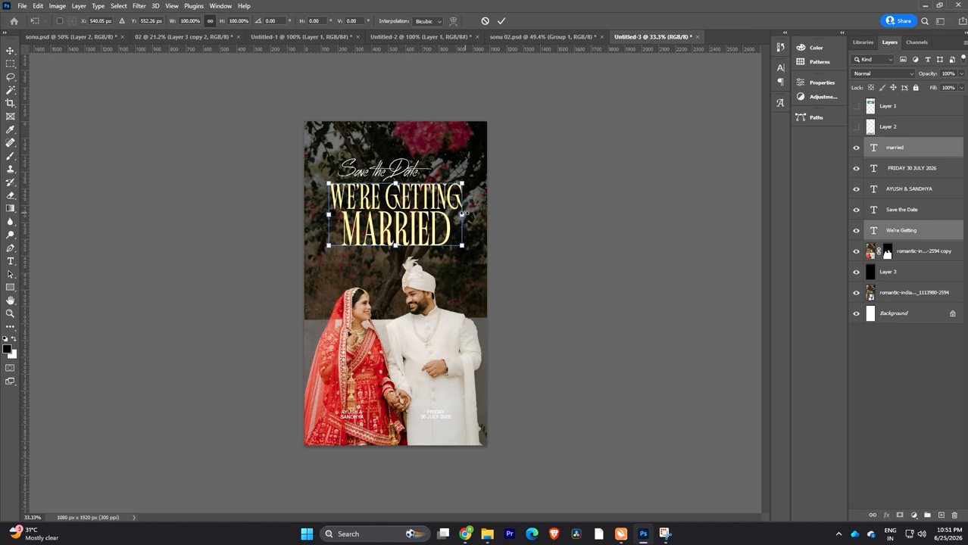
{"action": "left_click_drag", "start_coordinate": [461, 217], "coordinate": [455, 213]}
{"action": "key", "text": "Return"}
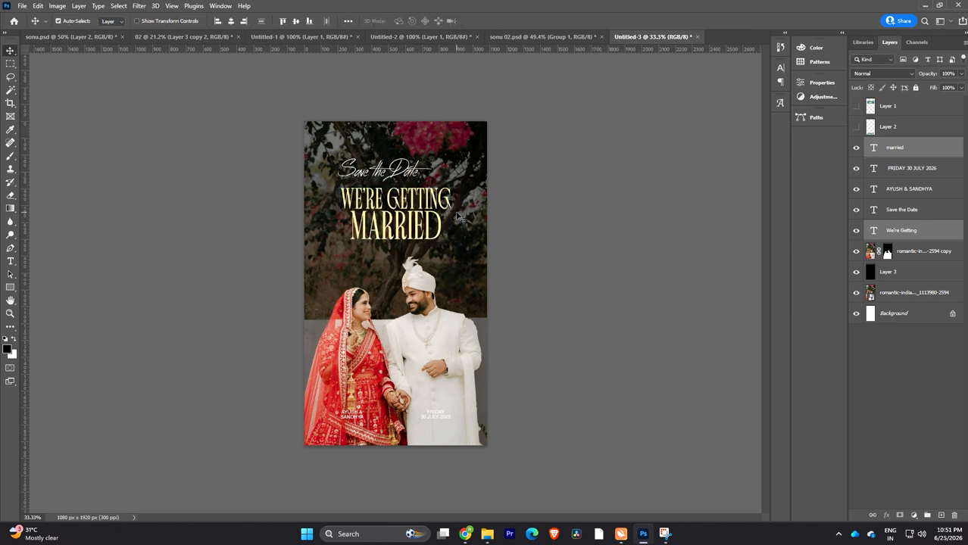
{"action": "key", "text": "shift+Up"}
- Centre the "Save the Date" script horizontally on the canvas and nudge it up slightly above the headline
{"action": "left_click", "coordinate": [395, 169]}
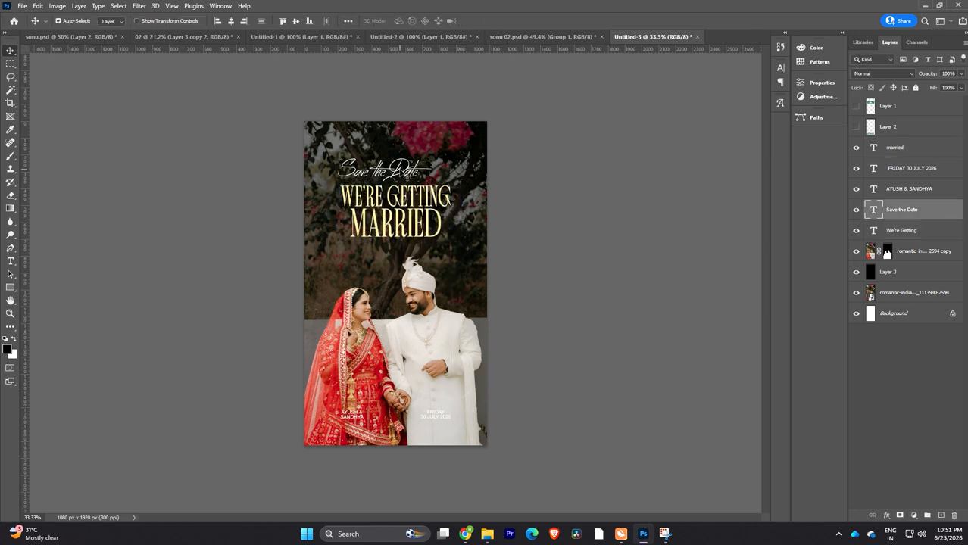
{"action": "key", "text": "ctrl+a"}
{"action": "left_click", "coordinate": [231, 20]}
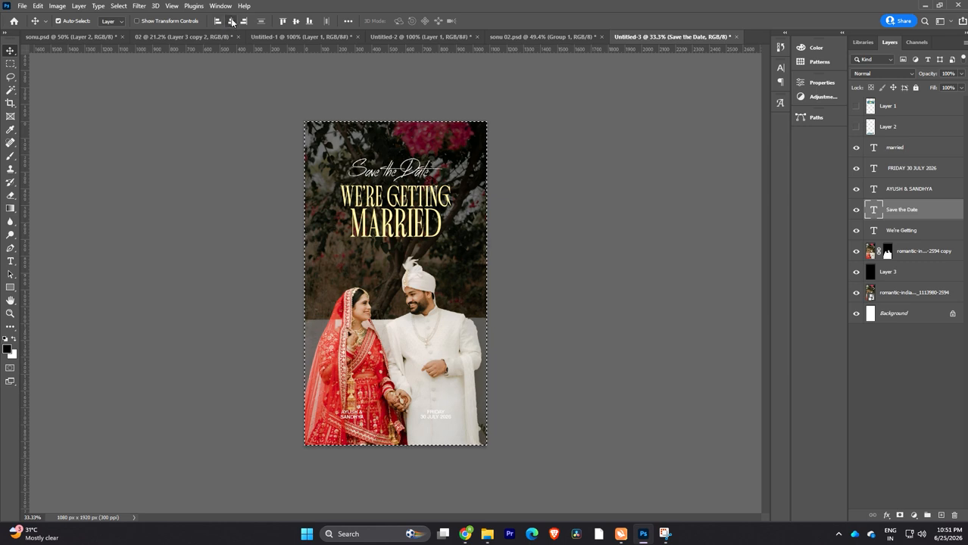
{"action": "key", "text": "ctrl+d"}
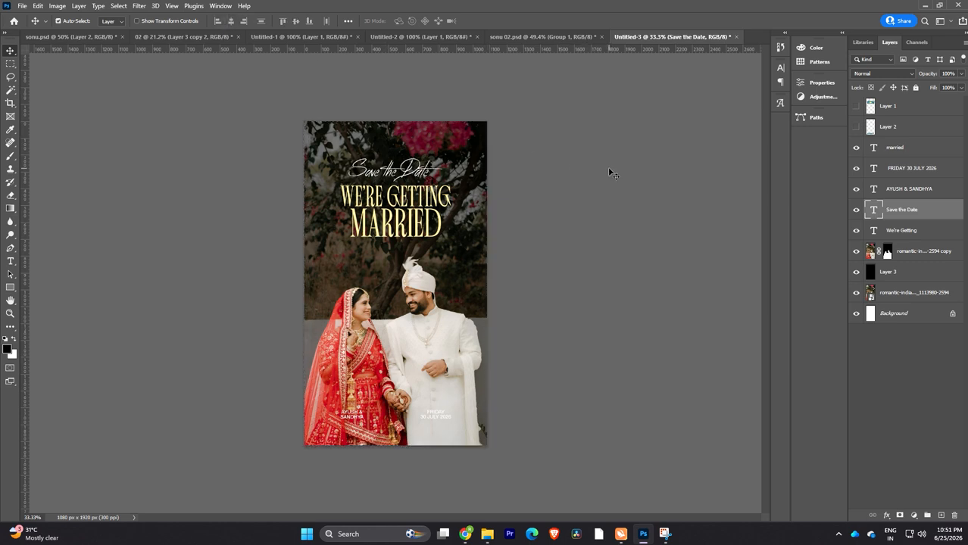
{"action": "key", "text": "shift+Up"}
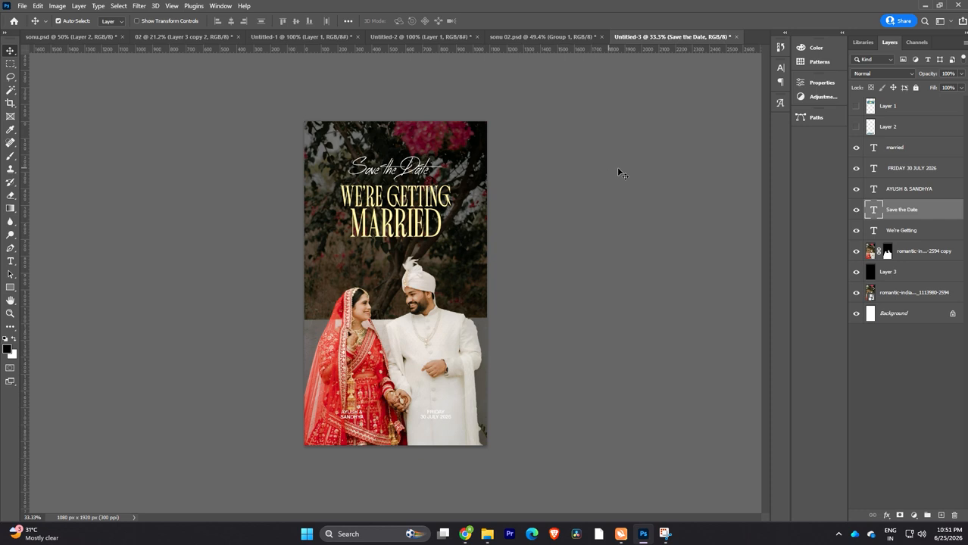
{"action": "left_click", "coordinate": [587, 346]}
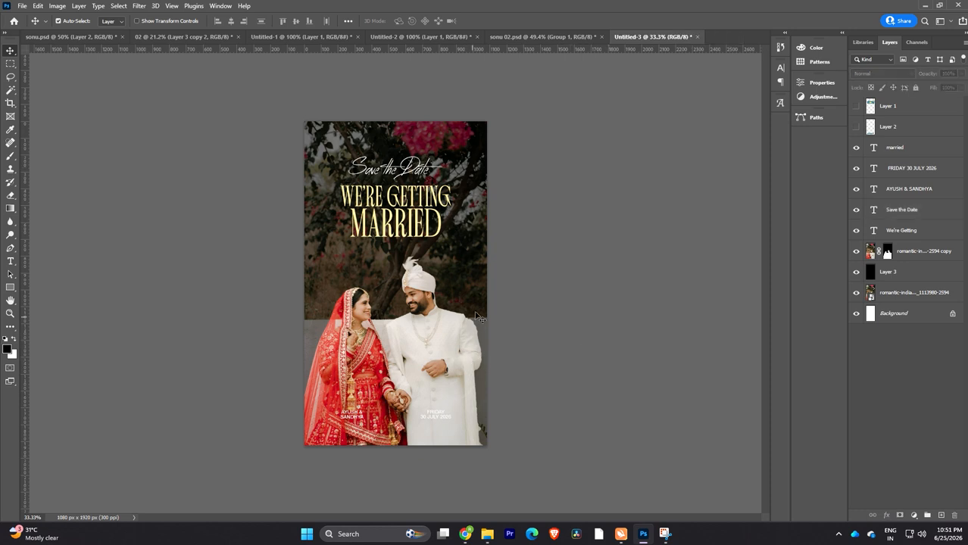
- Lower the opacity of the black overlay on Layer 3 to 36%
{"action": "left_click_drag", "start_coordinate": [482, 296], "coordinate": [615, 304]}
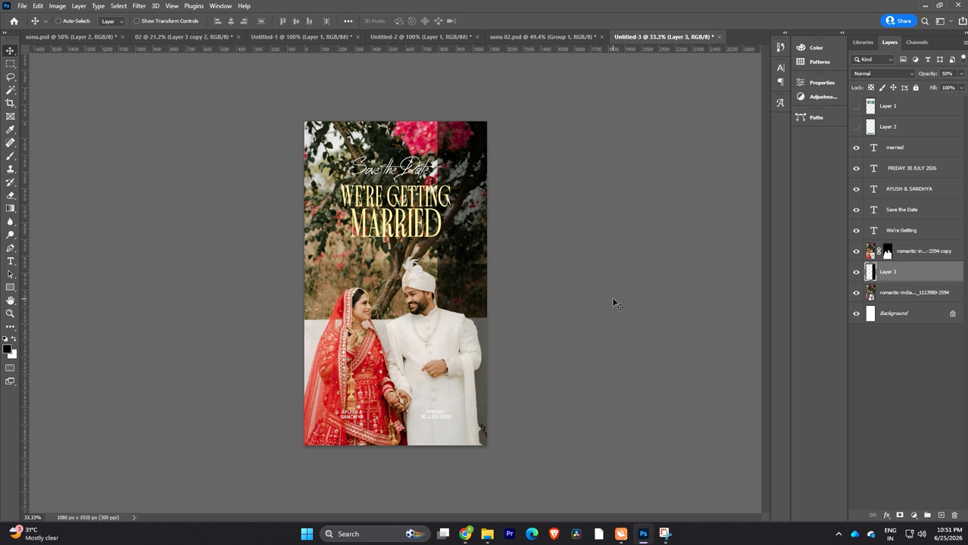
{"action": "key", "text": "ctrl+z"}
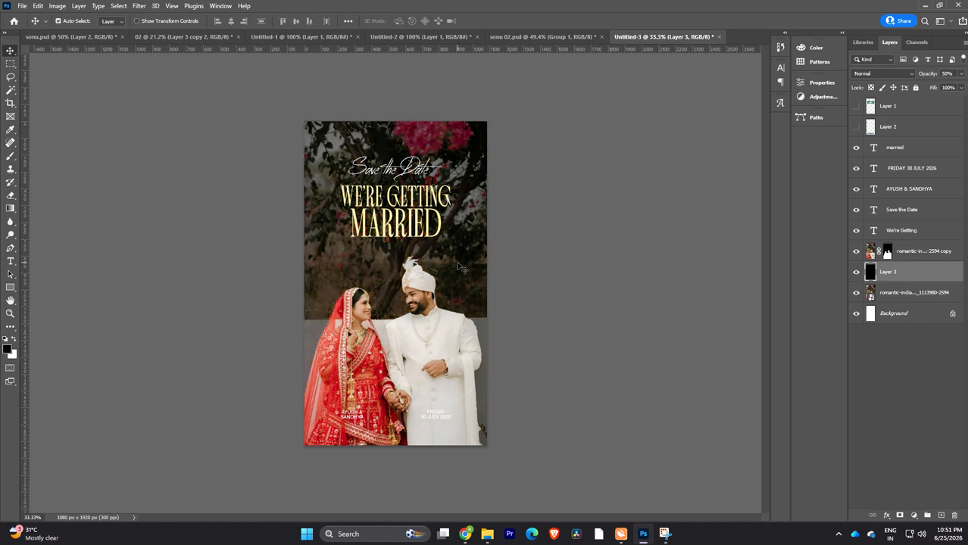
{"action": "left_click", "coordinate": [960, 76]}
{"action": "left_click", "coordinate": [932, 87]}
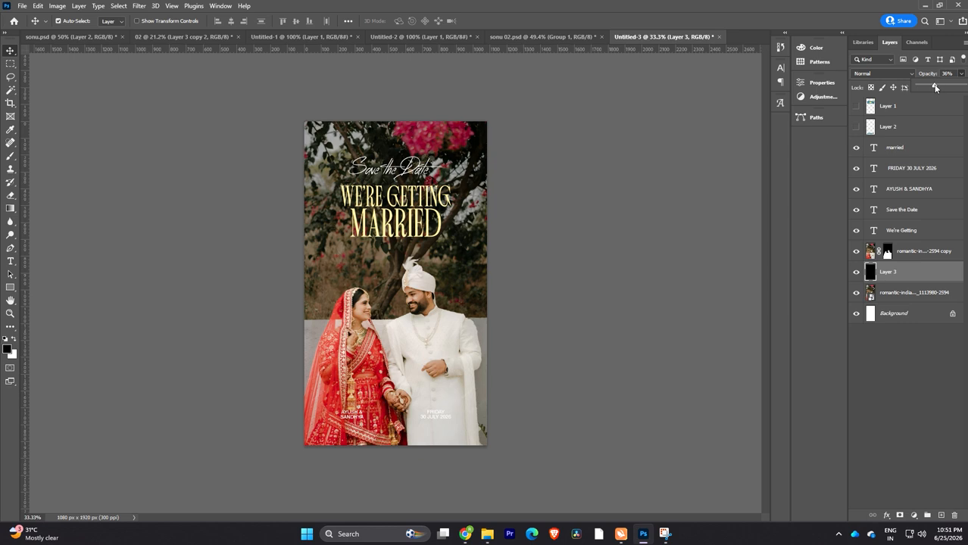
{"action": "key", "text": "Return"}
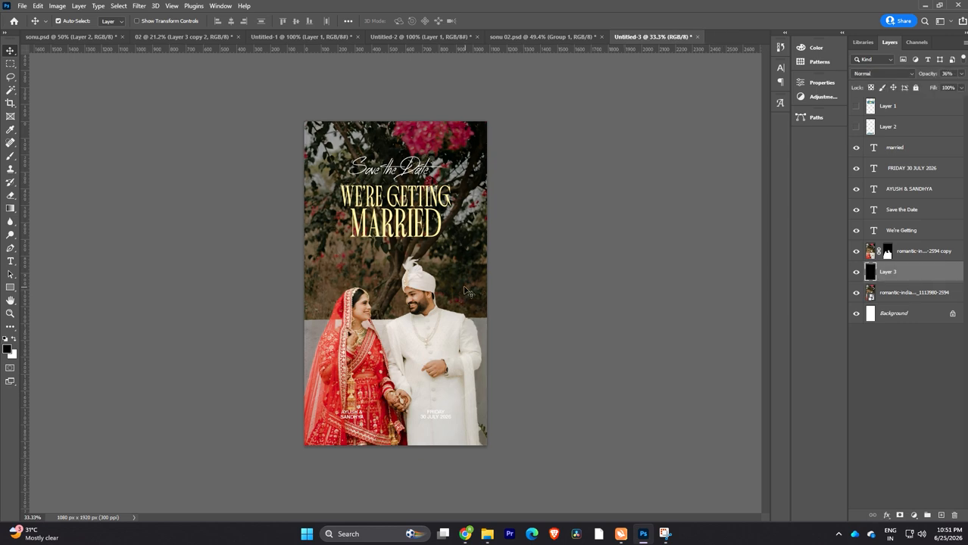
- Shorten the black overlay from below to about 62% of its height, ending it at the top of the white wall
{"action": "key", "text": "ctrl"}
{"action": "key", "text": "ctrl+t"}
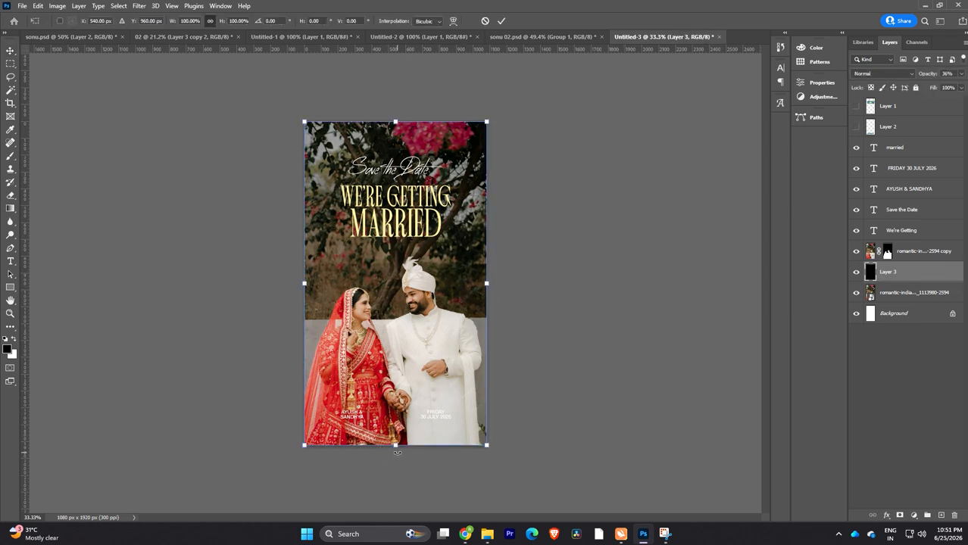
{"action": "left_click_drag", "start_coordinate": [396, 446], "coordinate": [384, 323]}
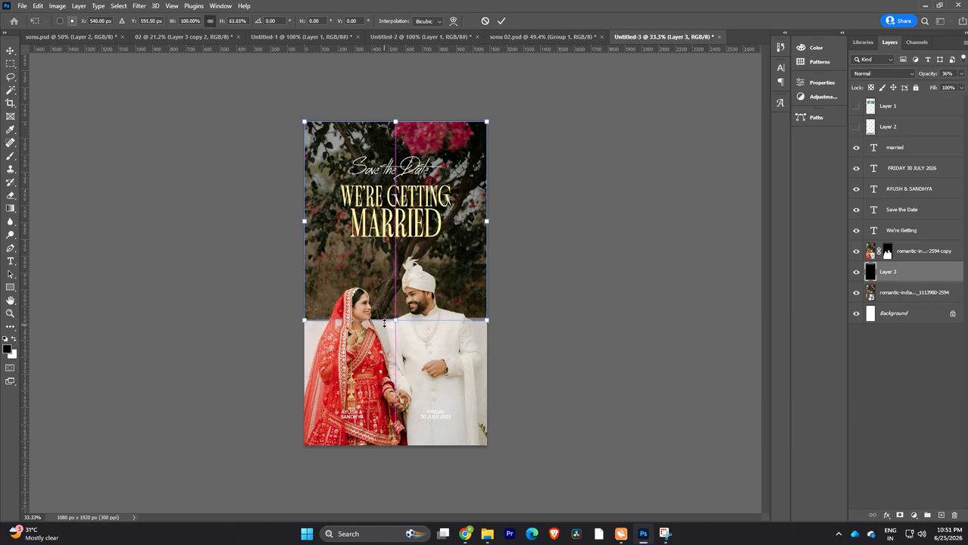
{"action": "key", "text": "Return"}
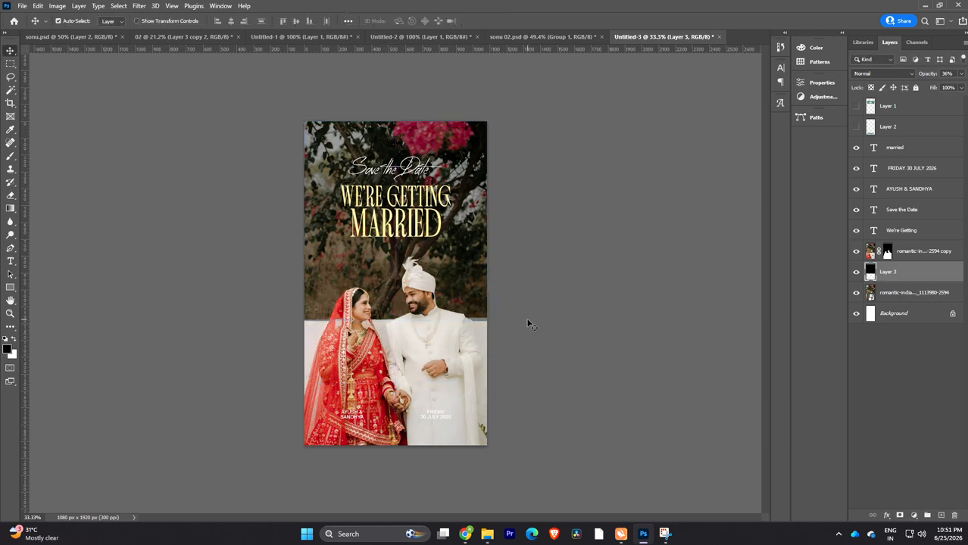
- Skew the lower corners of the black overlay so its bottom edge follows the sloping top edge of the white wall
{"action": "key", "text": "ctrl+1"}
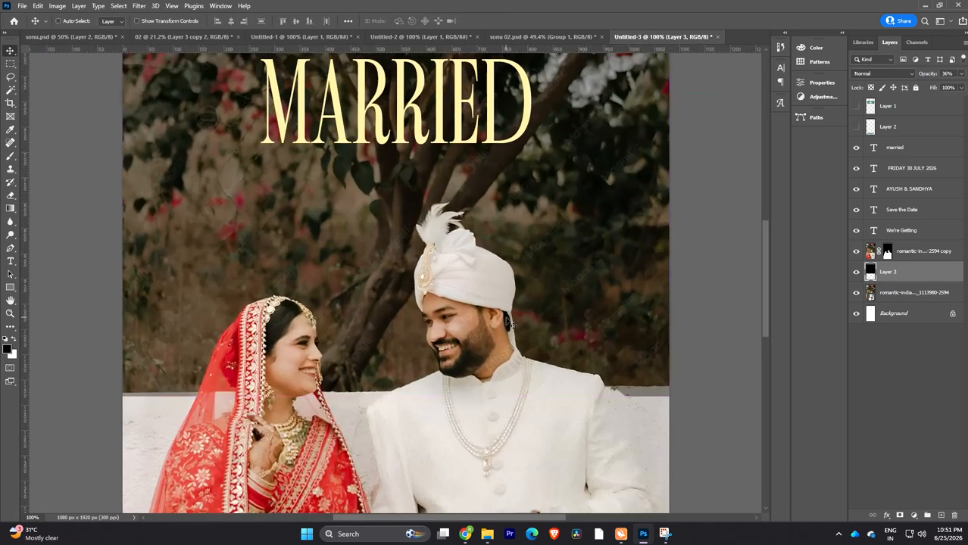
{"action": "key", "text": "t"}
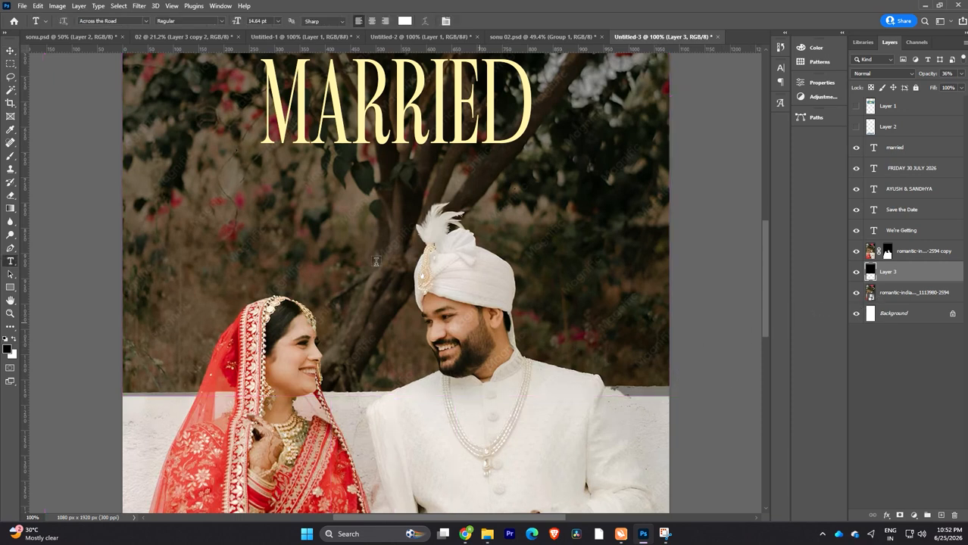
{"action": "left_click", "coordinate": [10, 50]}
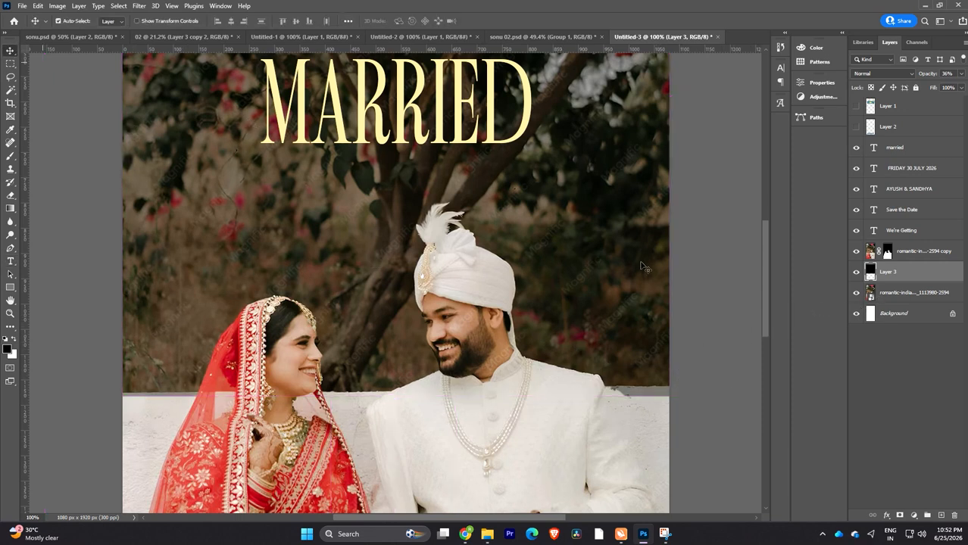
{"action": "key", "text": "ctrl+t"}
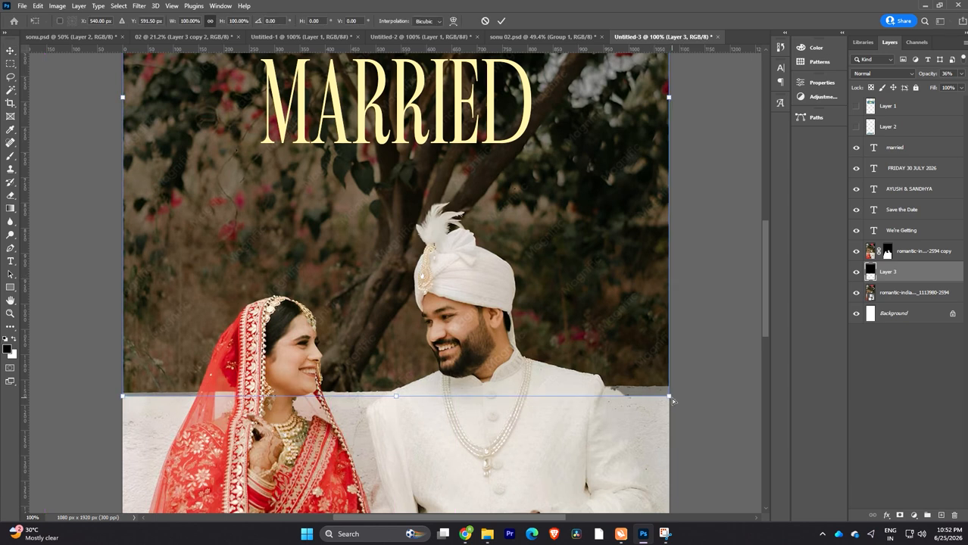
{"action": "left_click_drag", "start_coordinate": [670, 400], "coordinate": [668, 388]}
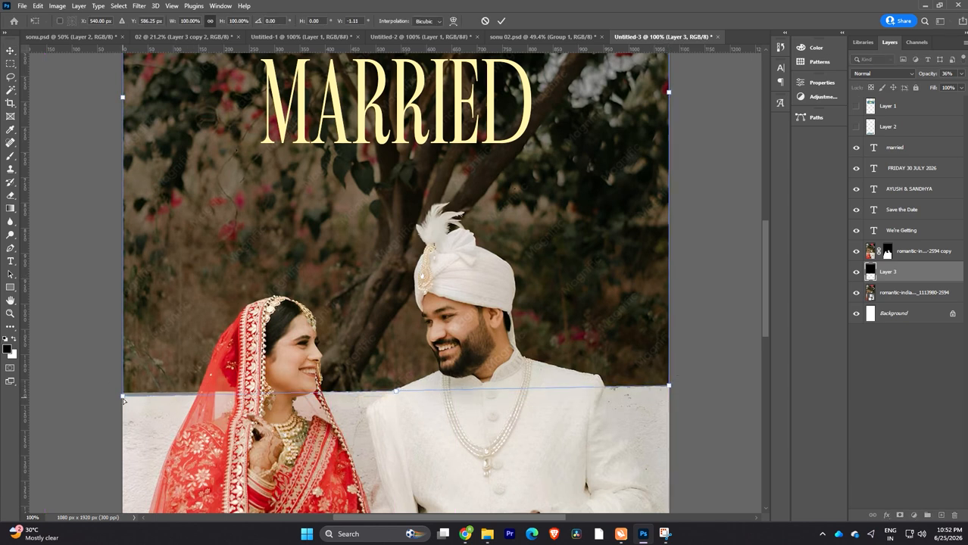
{"action": "left_click_drag", "start_coordinate": [123, 402], "coordinate": [122, 398]}
{"action": "key", "text": "Return"}
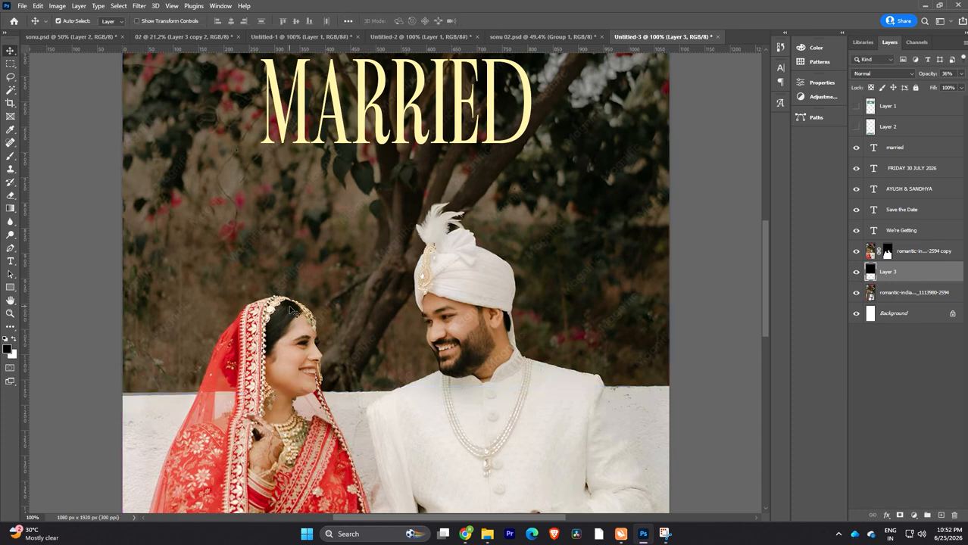
{"action": "key", "text": "ctrl+minus"}
{"action": "key", "text": "ctrl+minus"}
{"action": "key", "text": "ctrl+minus"}
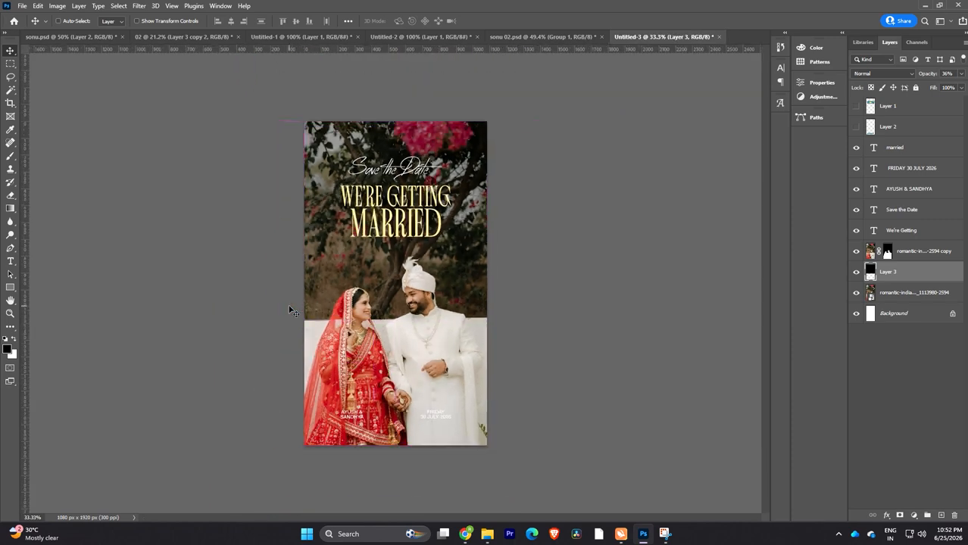
{"action": "key", "text": "ctrl+plus"}
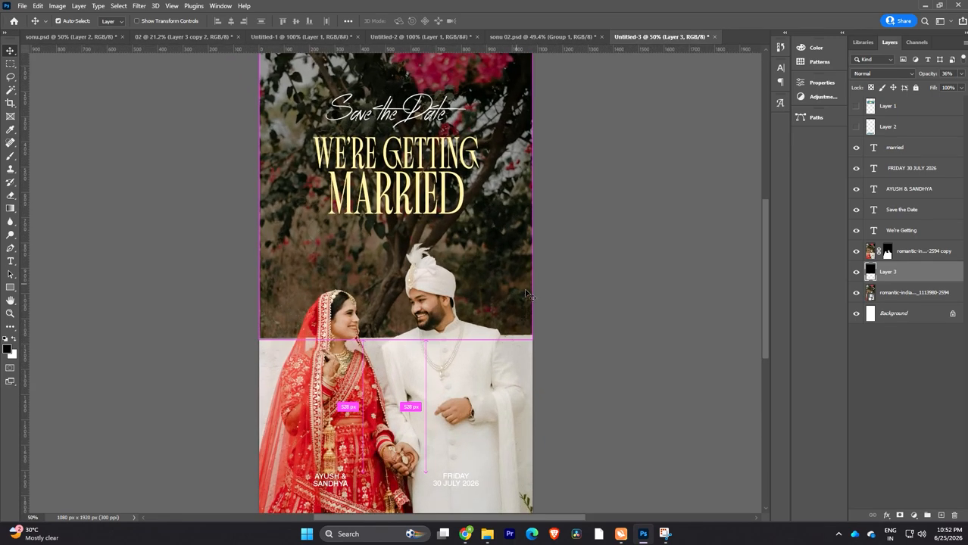
{"action": "left_click", "coordinate": [620, 296]}
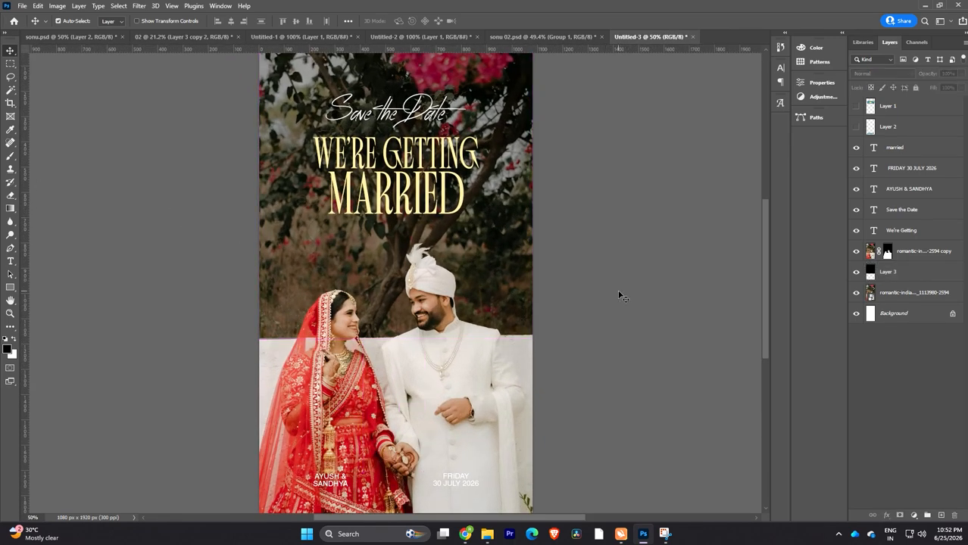
{"action": "key", "text": "ctrl+minus"}
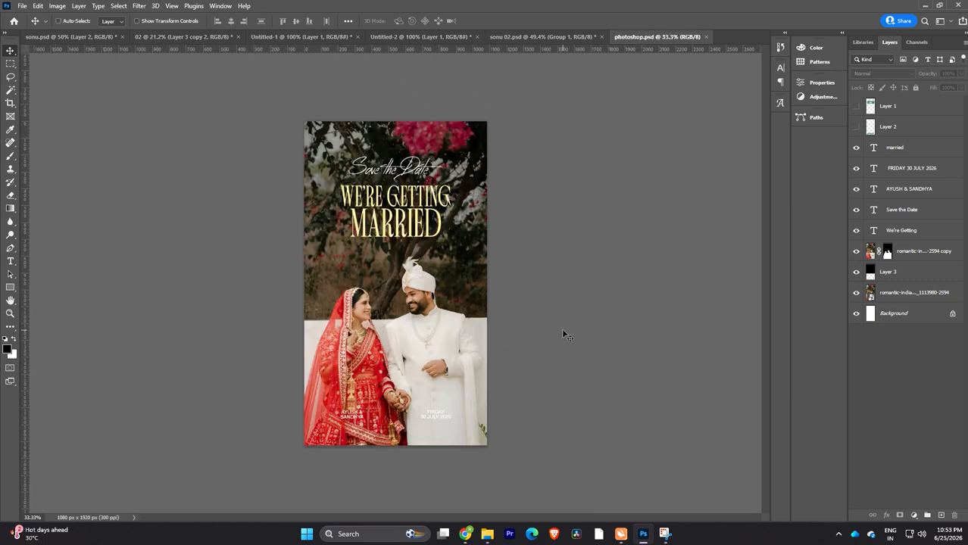
- Create a 1080 × 1350 px document at 300 ppi and copy the visible text, overlay and photo layers of photoshop.psd into it
{"action": "key", "text": "ctrl+n"}
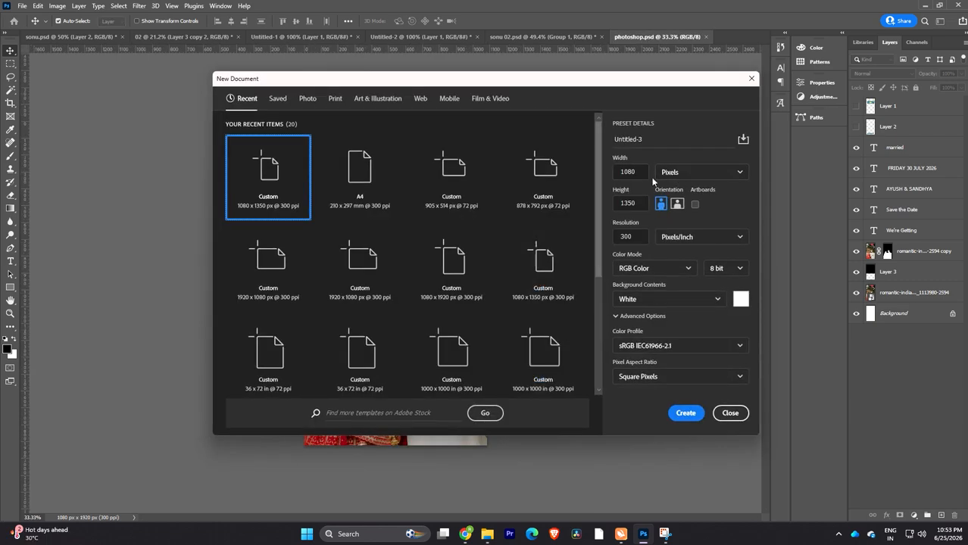
{"action": "left_click", "coordinate": [684, 413]}
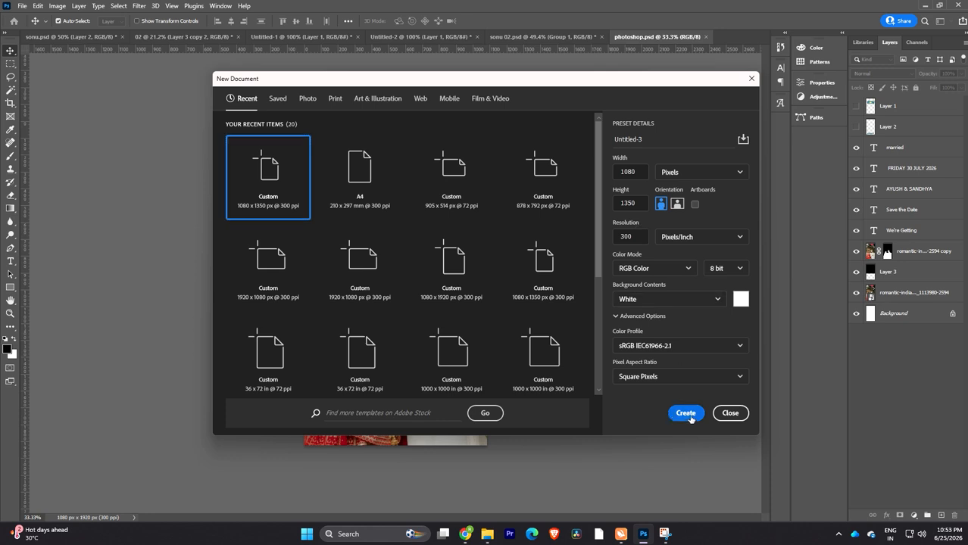
{"action": "left_click", "coordinate": [594, 36]}
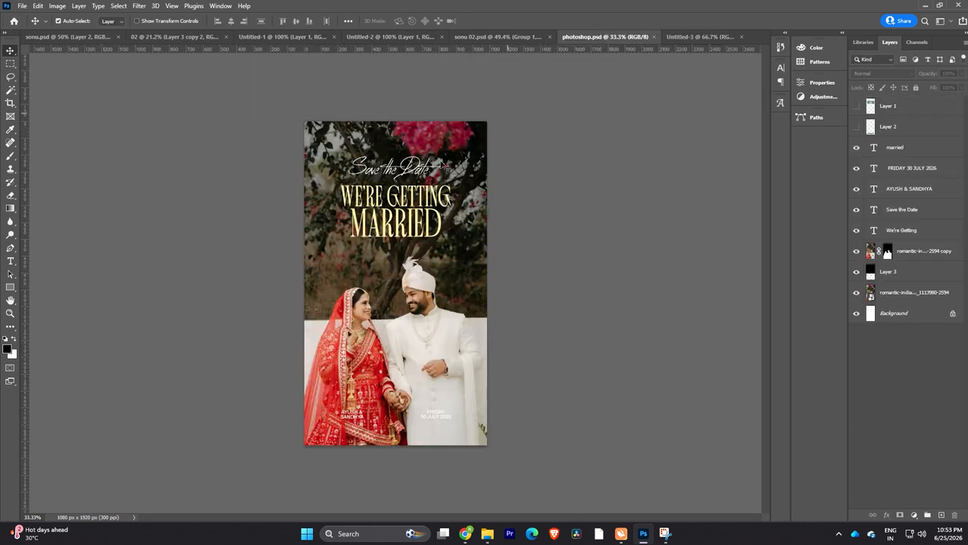
{"action": "left_click_drag", "start_coordinate": [584, 133], "coordinate": [190, 455]}
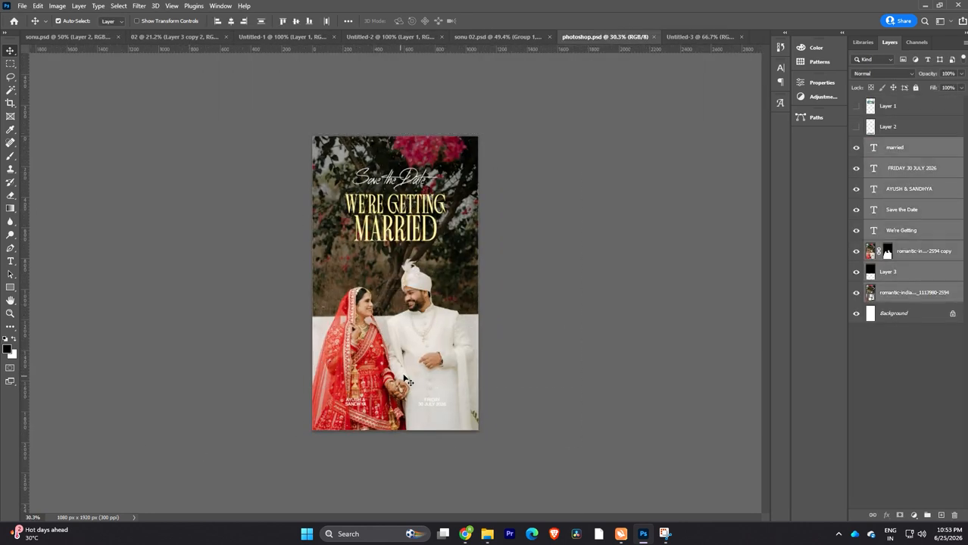
{"action": "left_click_drag", "start_coordinate": [409, 379], "coordinate": [411, 297]}
{"action": "key", "text": "ctrl+0"}
- Scale the copied layers together to about 79.5% and reposition them so the photo covers the canvas
{"action": "key", "text": "ctrl+t"}
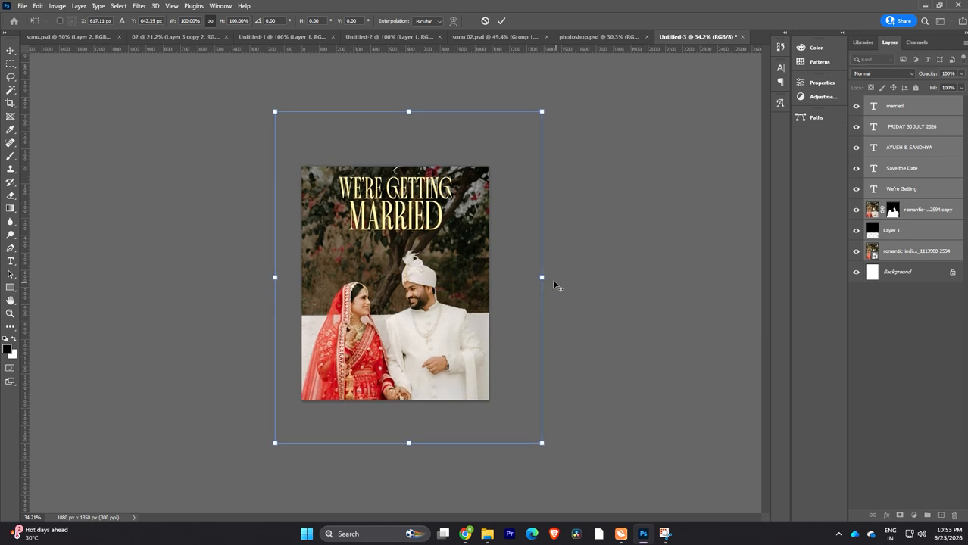
{"action": "left_click_drag", "start_coordinate": [541, 277], "coordinate": [515, 276]}
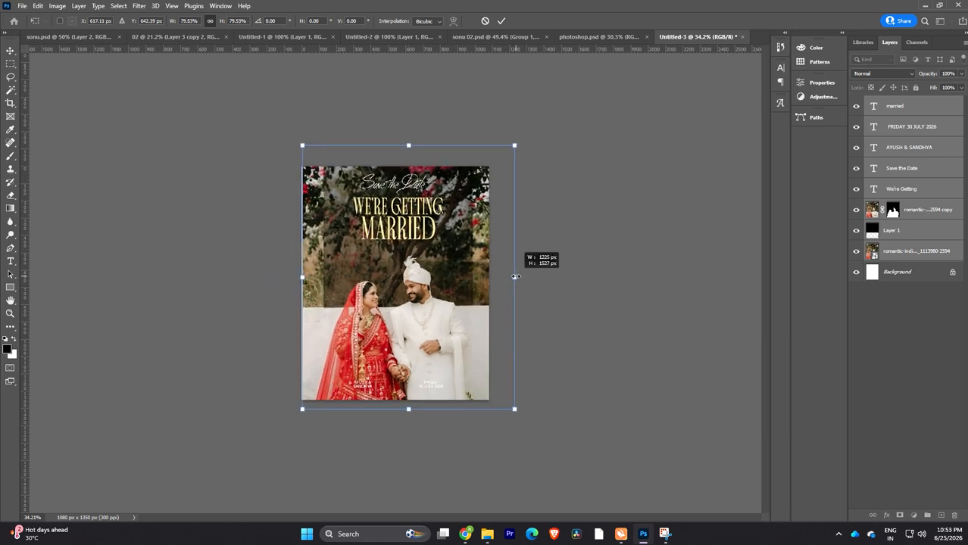
{"action": "left_click_drag", "start_coordinate": [448, 315], "coordinate": [452, 321]}
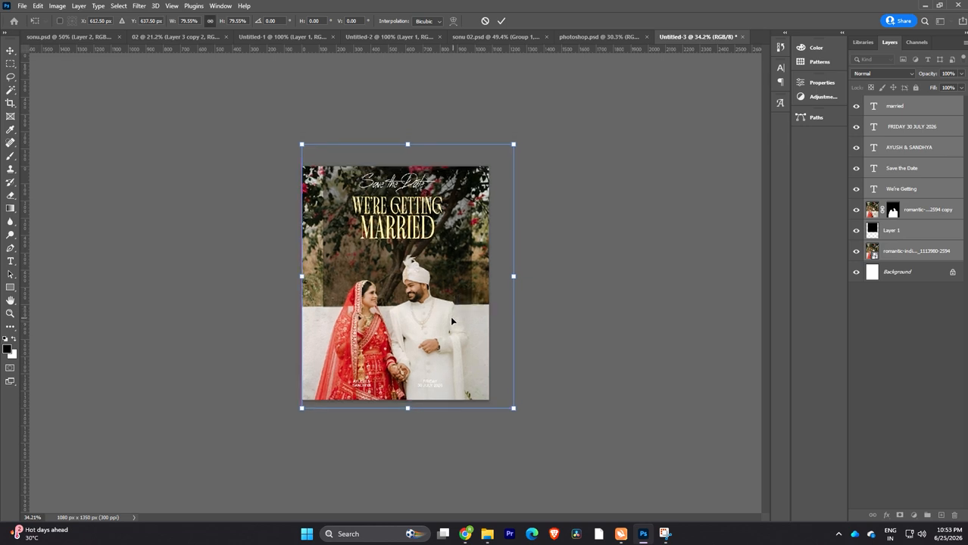
{"action": "key", "text": "Return"}
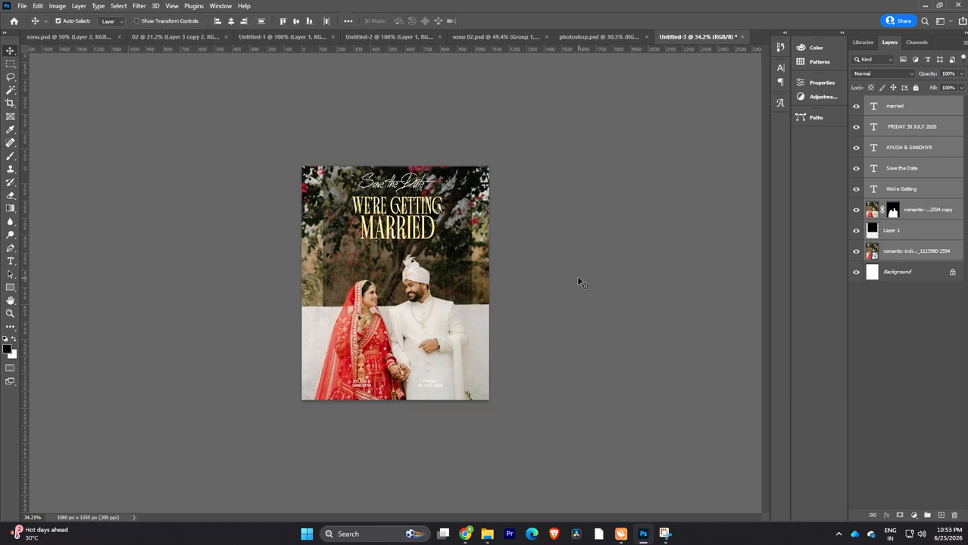
- Widen the black overlay on Layer 1 to about 123% of its width, keeping its height
{"action": "left_click", "coordinate": [581, 279]}
{"action": "left_click", "coordinate": [449, 277]}
{"action": "key", "text": "ctrl+t"}
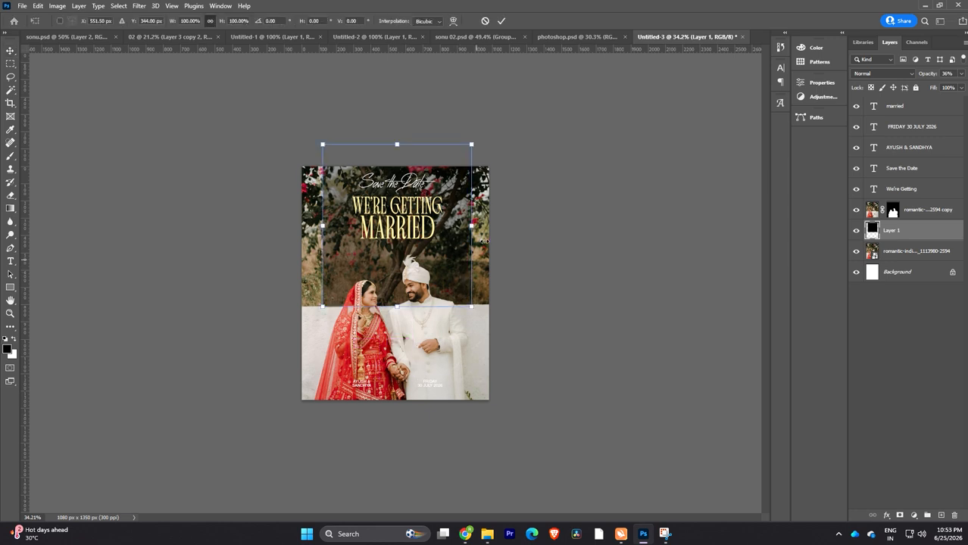
{"action": "left_click_drag", "start_coordinate": [472, 225], "coordinate": [489, 225]}
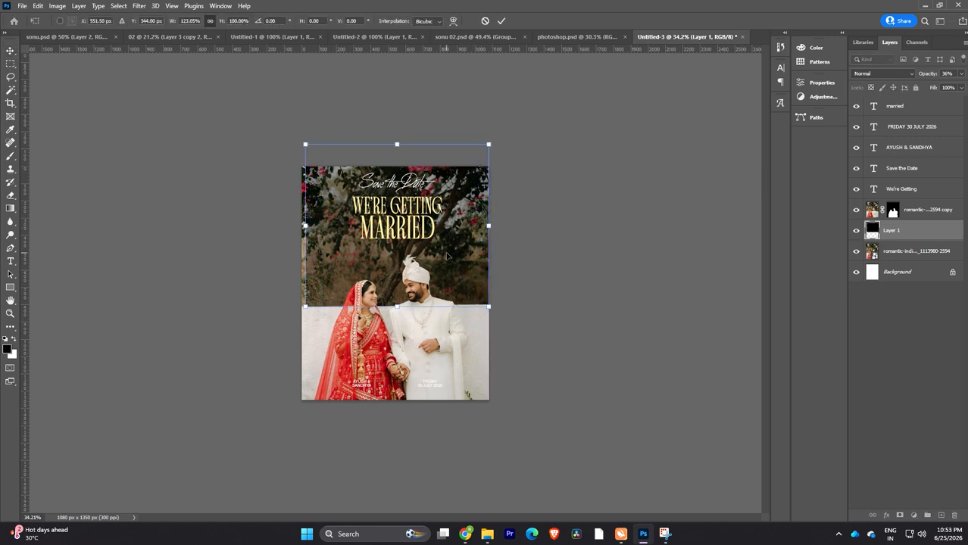
{"action": "key", "text": "Return"}
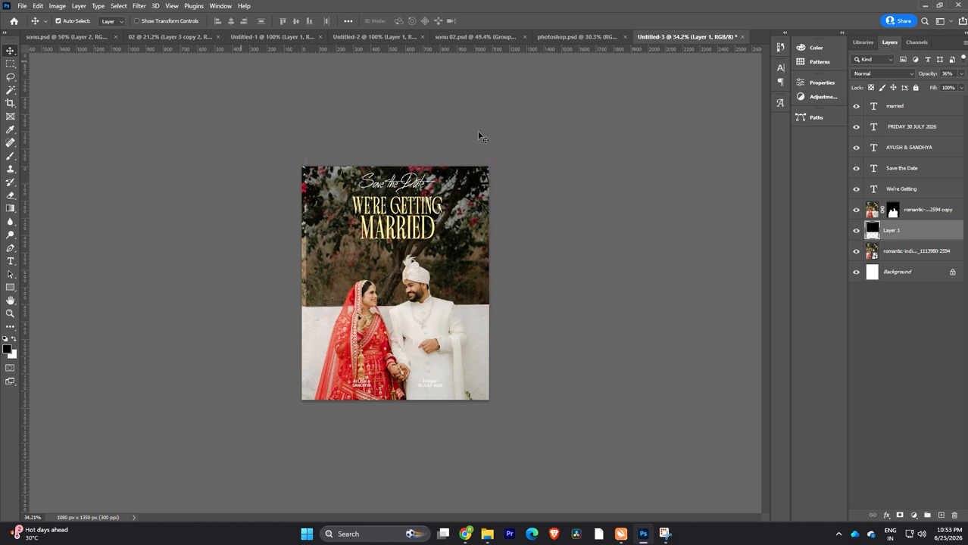
- Align the black overlay to the canvas's left edge and stretch its width to about 102% to reach the right edge
{"action": "key", "text": "ctrl+a"}
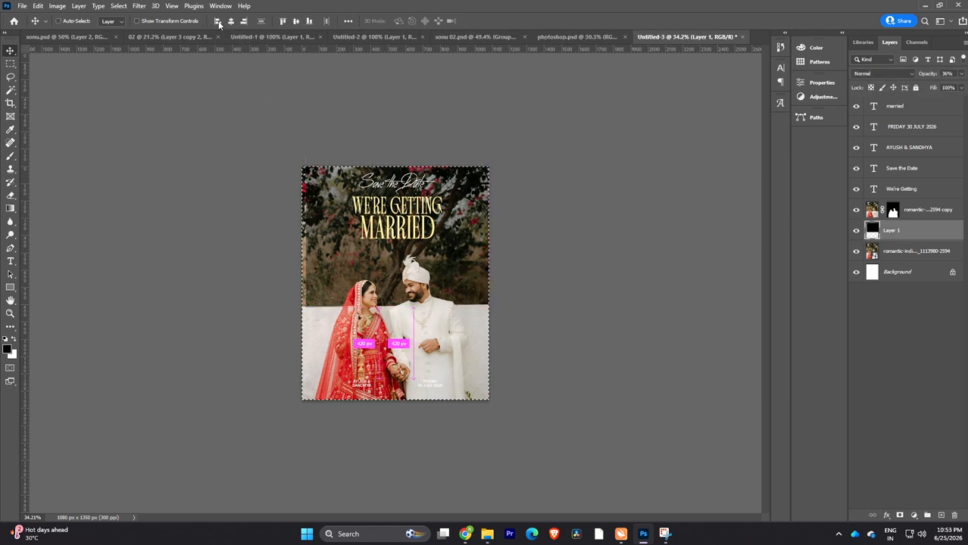
{"action": "left_click", "coordinate": [217, 21]}
{"action": "key", "text": "ctrl+t"}
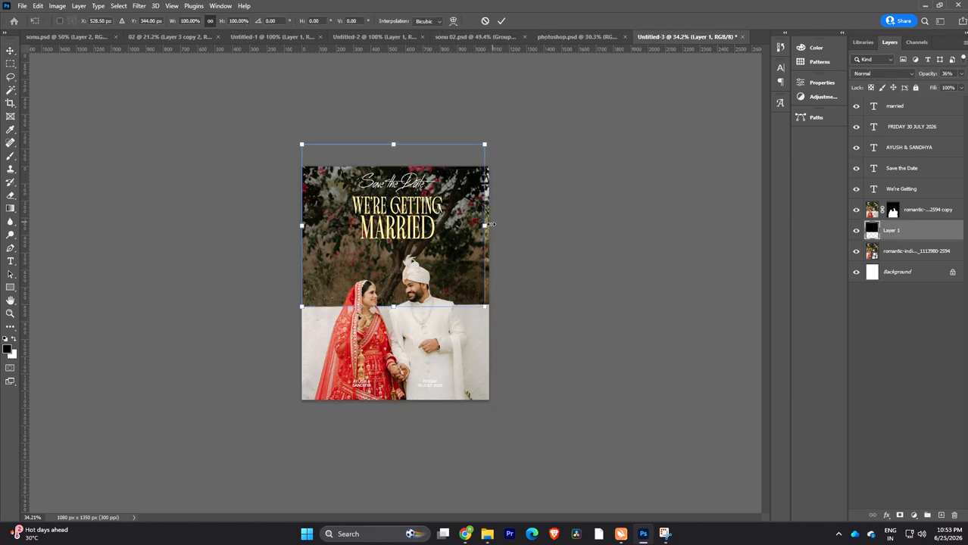
{"action": "left_click_drag", "start_coordinate": [485, 225], "coordinate": [491, 224]}
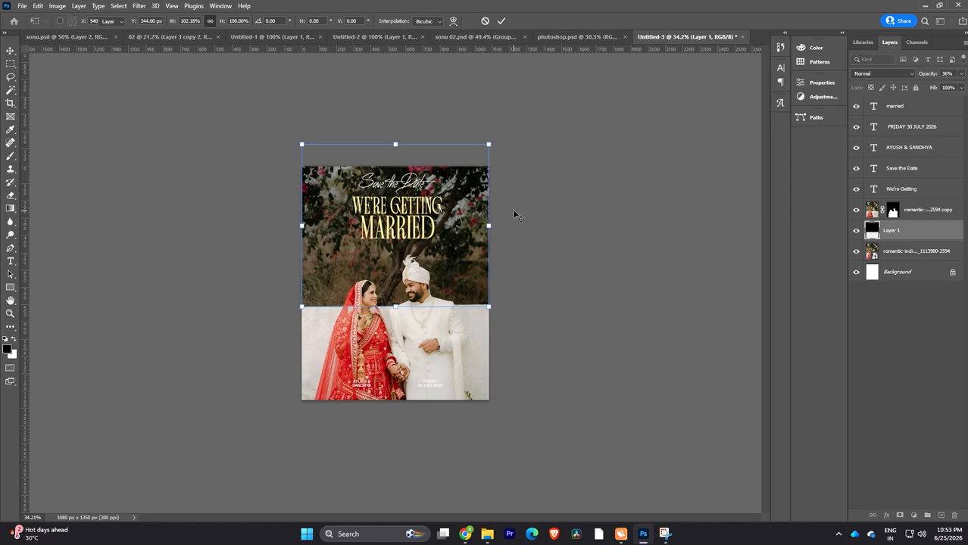
{"action": "key", "text": "Return"}
- Move the couple's names and the date text up together by about 30 px
{"action": "key", "text": "ctrl+plus"}
{"action": "key", "text": "ctrl+plus"}
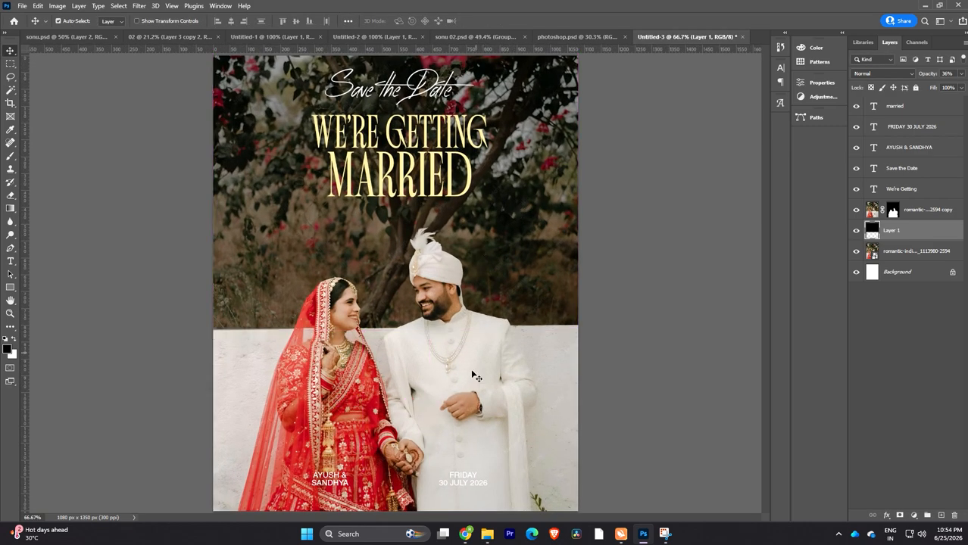
{"action": "scroll", "coordinate": [469, 433], "scroll_direction": "up", "scroll_amount": 1}
{"action": "scroll", "coordinate": [466, 425], "scroll_direction": "up", "scroll_amount": 1}
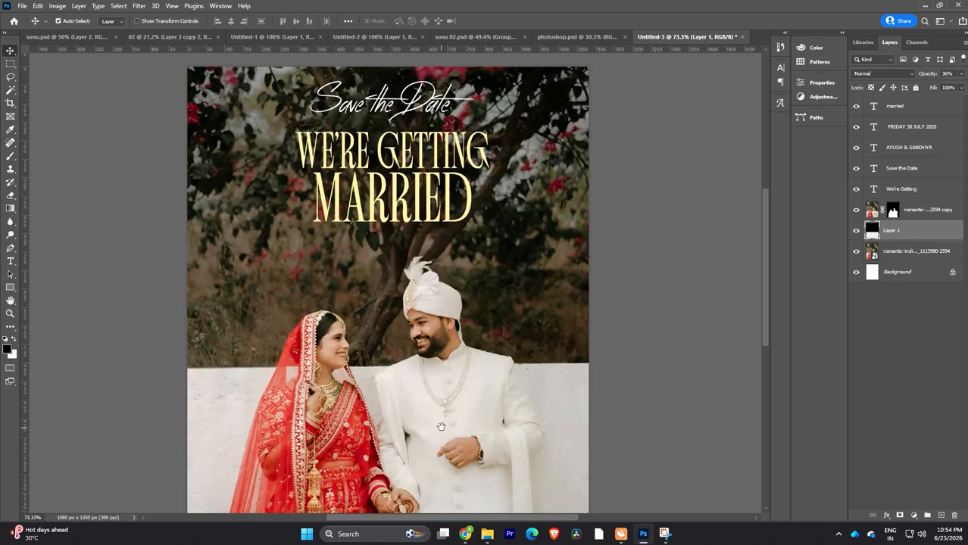
{"action": "scroll", "coordinate": [393, 364], "scroll_direction": "down", "scroll_amount": 5}
{"action": "left_click", "coordinate": [309, 307]}
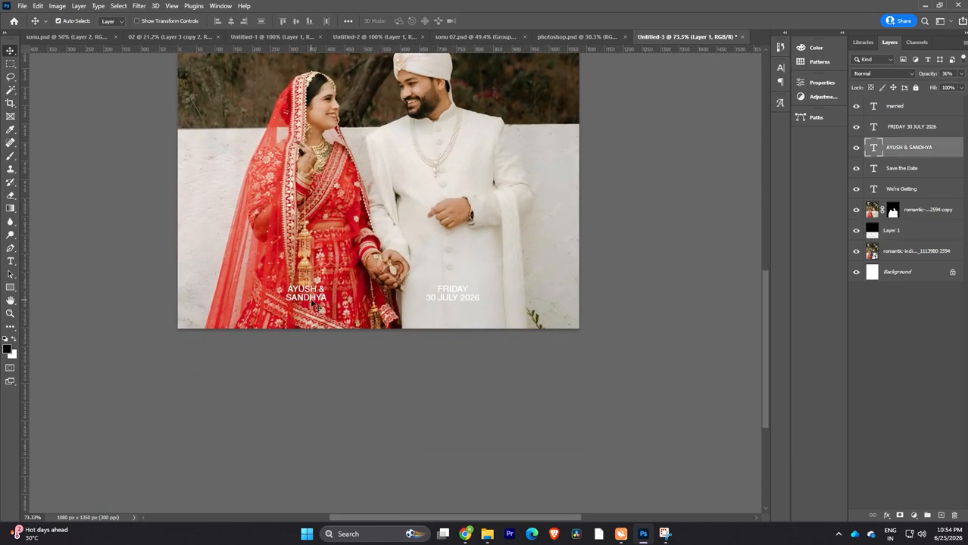
{"action": "left_click", "coordinate": [461, 297], "text": "shift"}
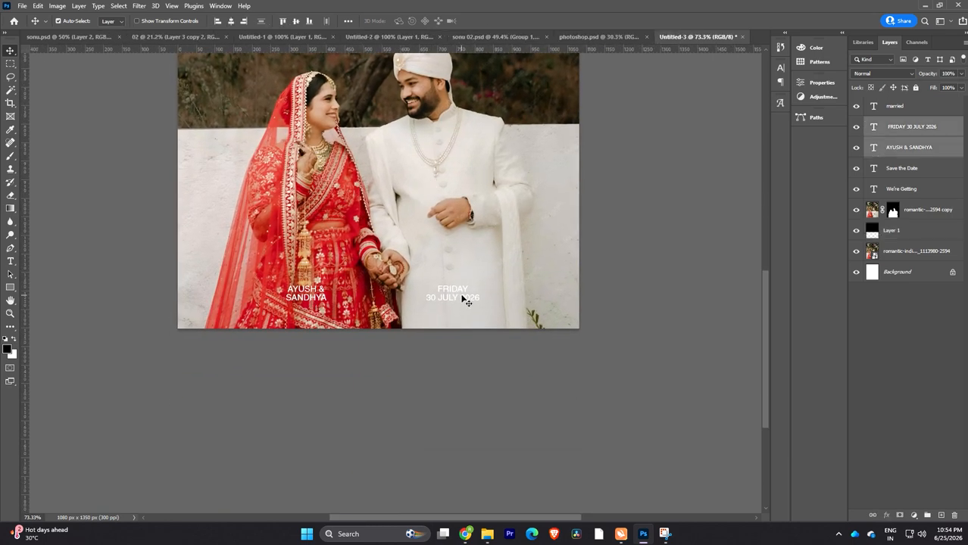
{"action": "key", "text": "shift+Up"}
{"action": "key", "text": "shift+Up"}
{"action": "key", "text": "shift+Up"}
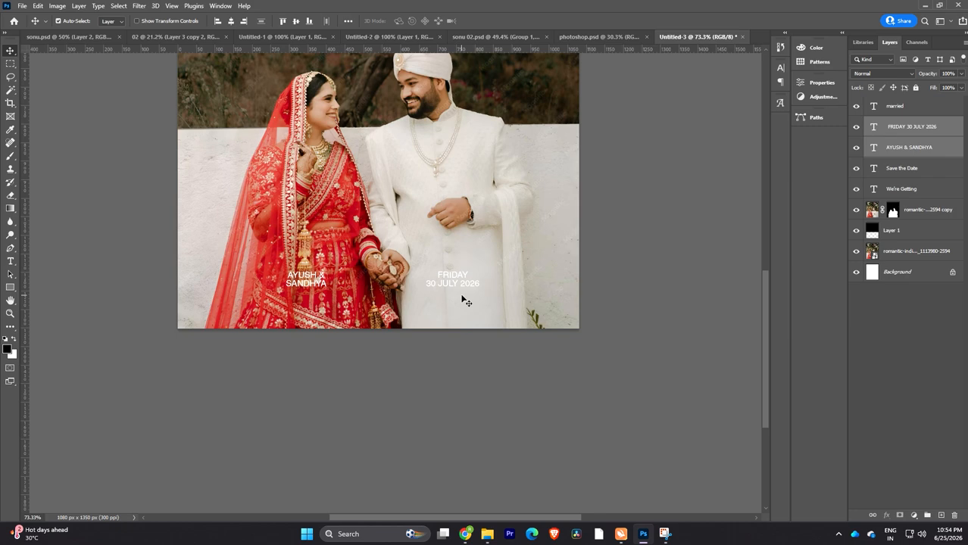
{"action": "key", "text": "shift+Up"}
{"action": "key", "text": "shift+Up"}
{"action": "key", "text": "shift+Up"}
{"action": "key", "text": "shift+Down"}
{"action": "key", "text": "shift+Down"}
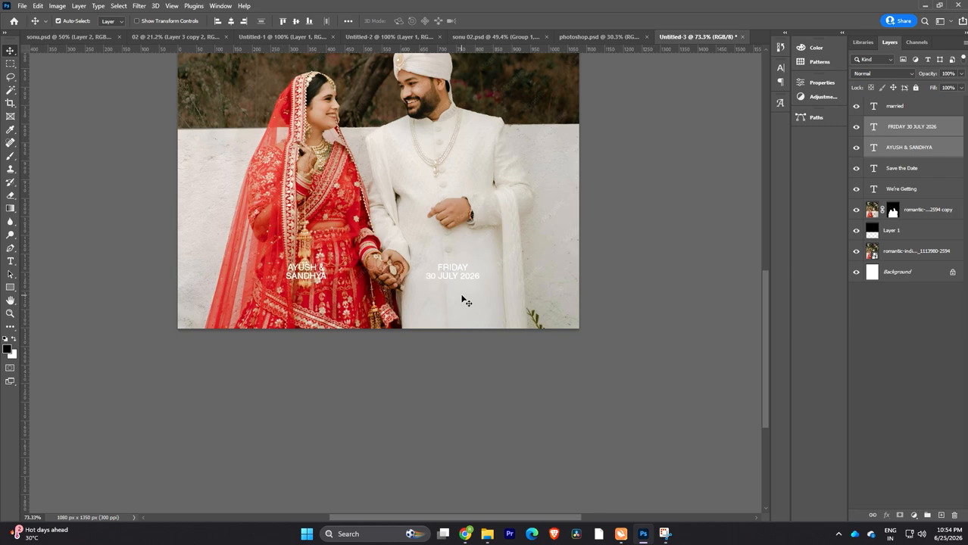
{"action": "key", "text": "Down"}
{"action": "key", "text": "Down"}
{"action": "key", "text": "Down"}
{"action": "key", "text": "Down"}
{"action": "left_click", "coordinate": [666, 262]}
- Try moving the headline up and placing the "Save the Date" script beneath it, above the groom's turban
{"action": "scroll", "coordinate": [667, 261], "scroll_direction": "up", "scroll_amount": 5}
{"action": "left_click", "coordinate": [499, 271]}
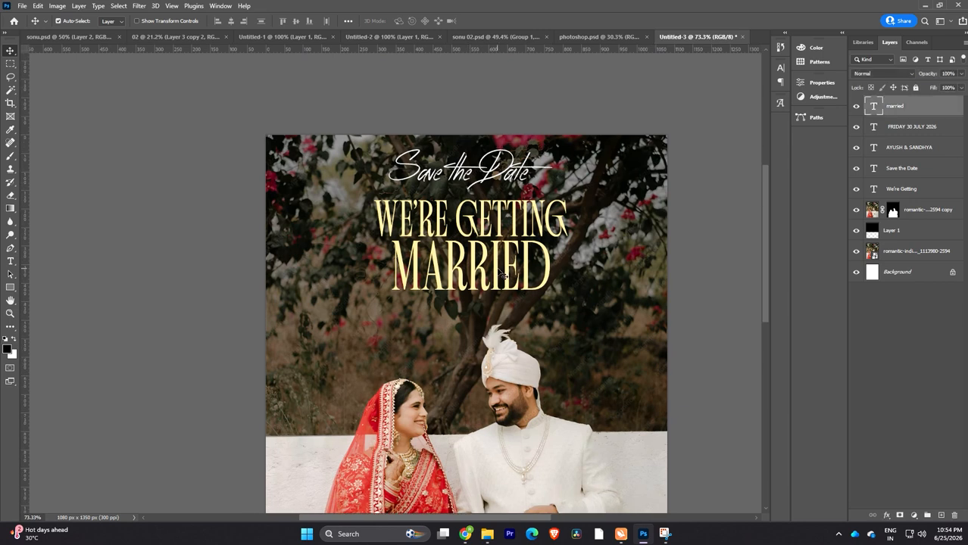
{"action": "left_click", "coordinate": [486, 219], "text": "shift"}
{"action": "left_click", "coordinate": [515, 162], "text": "shift"}
{"action": "left_click_drag", "start_coordinate": [514, 161], "coordinate": [482, 310]}
{"action": "left_click", "coordinate": [416, 106]}
{"action": "key", "text": "ctrl+minus"}
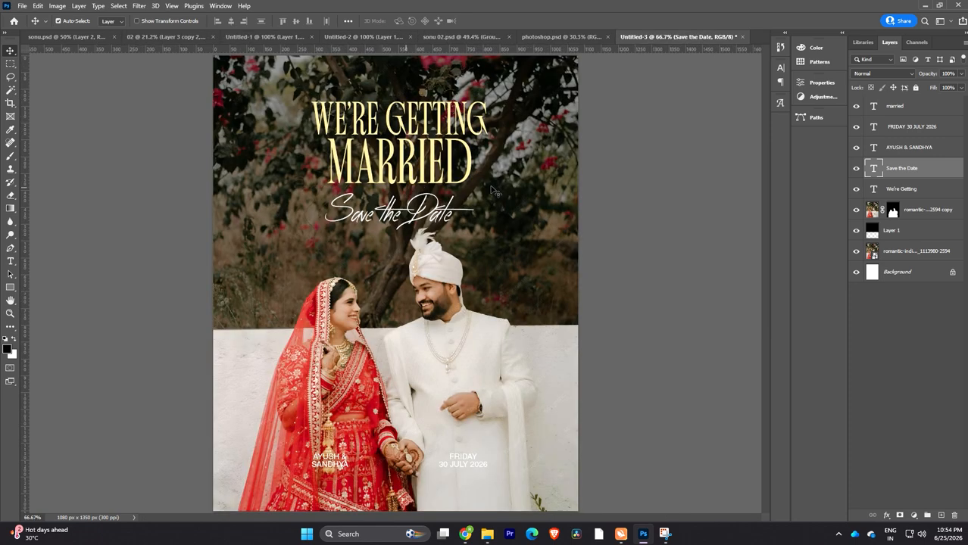
- Undo the last moves of the headline and the "Save the Date" script
{"action": "key", "text": "ctrl+z"}
{"action": "key", "text": "ctrl+z"}
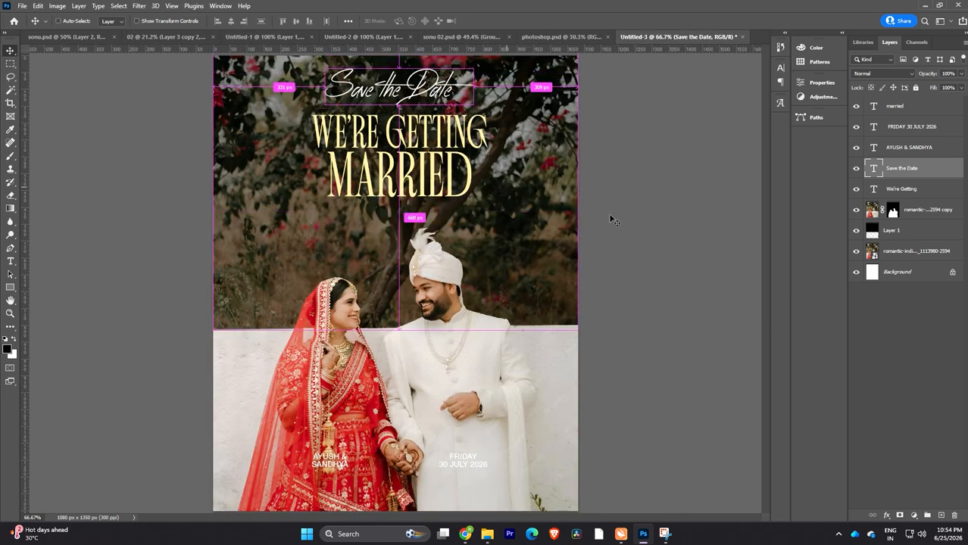
{"action": "left_click", "coordinate": [680, 220], "text": "ctrl"}
- Move the "Save the Date" script and both headline lines down together by about 20 px
{"action": "scroll", "coordinate": [627, 216], "scroll_direction": "down", "scroll_amount": 2}
{"action": "scroll", "coordinate": [606, 209], "scroll_direction": "up", "scroll_amount": 1}
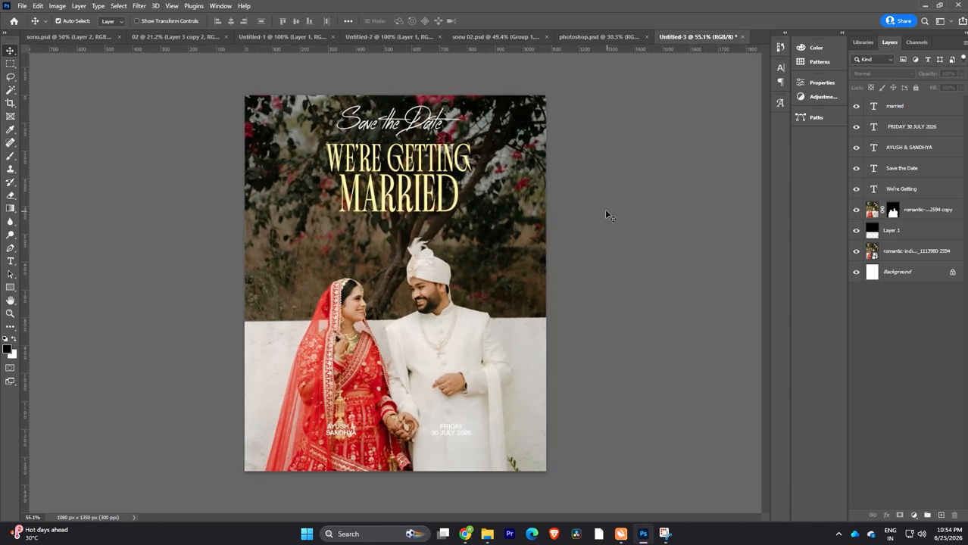
{"action": "scroll", "coordinate": [594, 209], "scroll_direction": "up", "scroll_amount": 1}
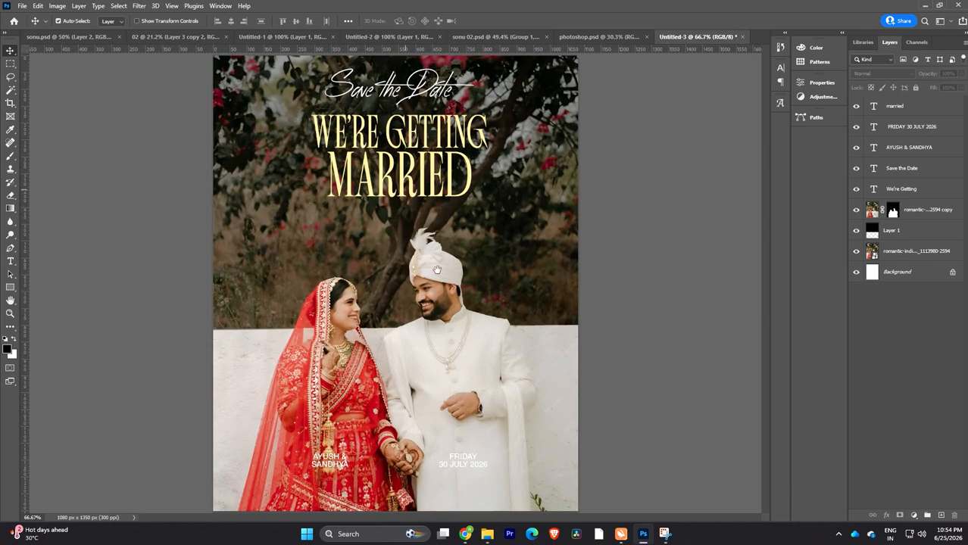
{"action": "scroll", "coordinate": [479, 206], "scroll_direction": "up", "scroll_amount": 1}
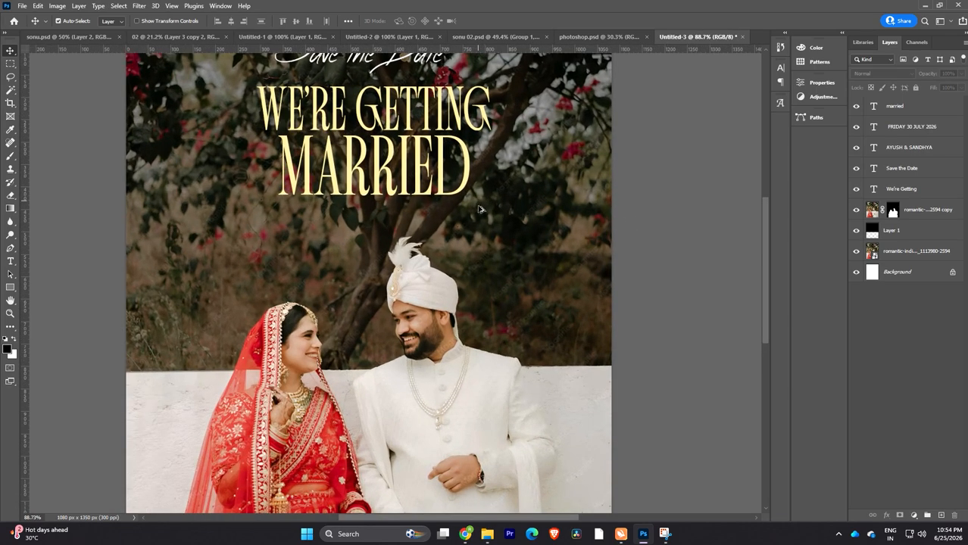
{"action": "scroll", "coordinate": [479, 209], "scroll_direction": "down", "scroll_amount": 2}
{"action": "left_click", "coordinate": [442, 176]}
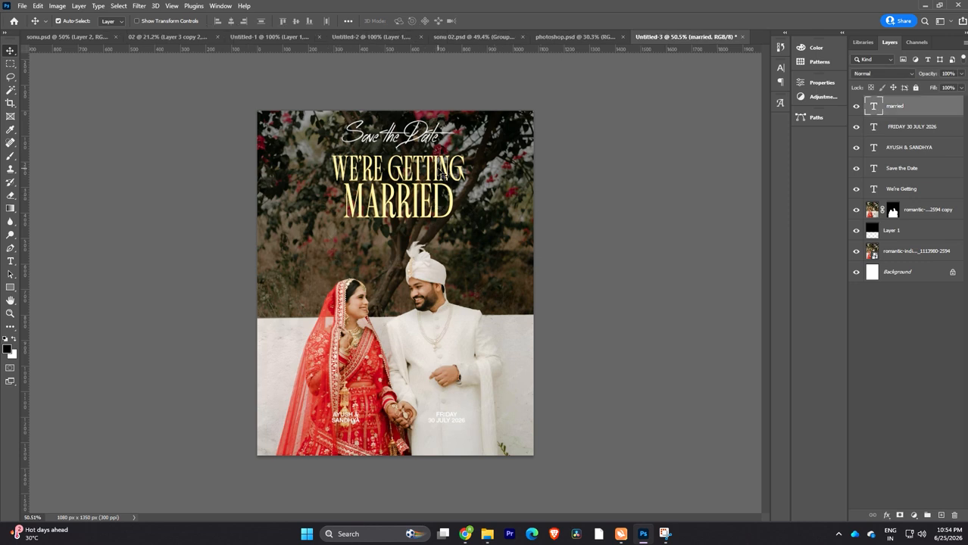
{"action": "left_click", "coordinate": [442, 176], "text": "shift"}
{"action": "left_click", "coordinate": [436, 142], "text": "shift"}
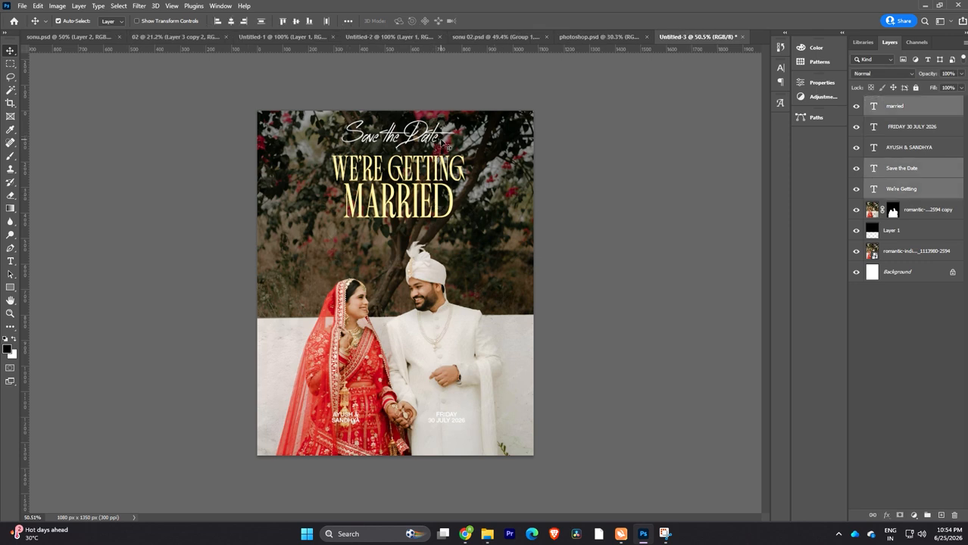
{"action": "left_click_drag", "start_coordinate": [442, 143], "coordinate": [445, 146]}
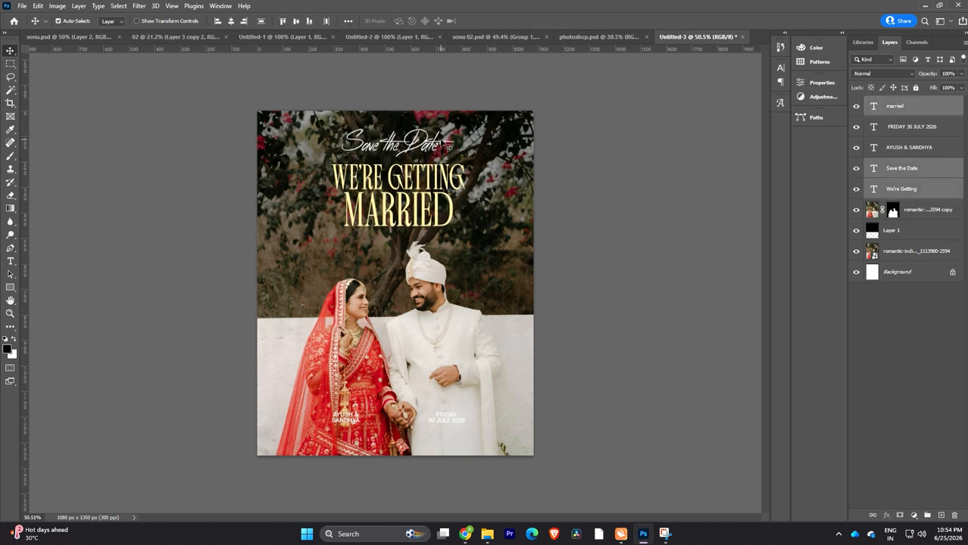
{"action": "left_click_drag", "start_coordinate": [447, 146], "coordinate": [449, 147]}
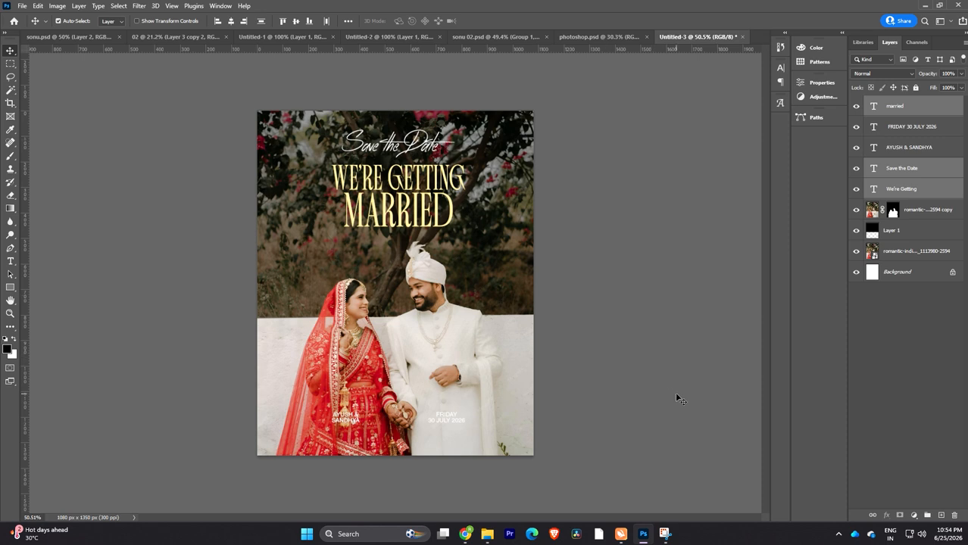
- Add a new layer above the masked couple photo and fill it with a black-to-transparent gradient rising from the canvas's lower edge
{"action": "left_click", "coordinate": [471, 435]}
{"action": "key", "text": "ctrl+shift+n"}
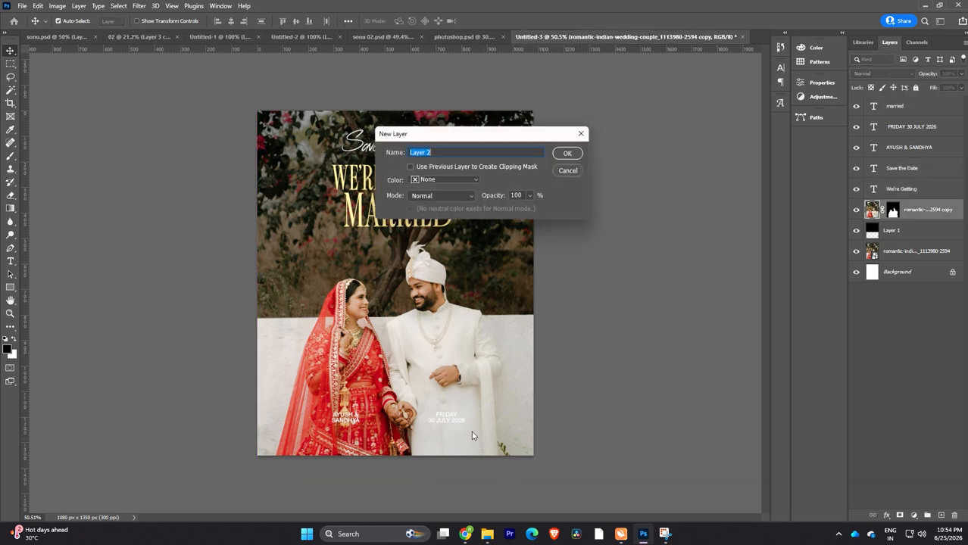
{"action": "key", "text": "Return"}
{"action": "key", "text": "g"}
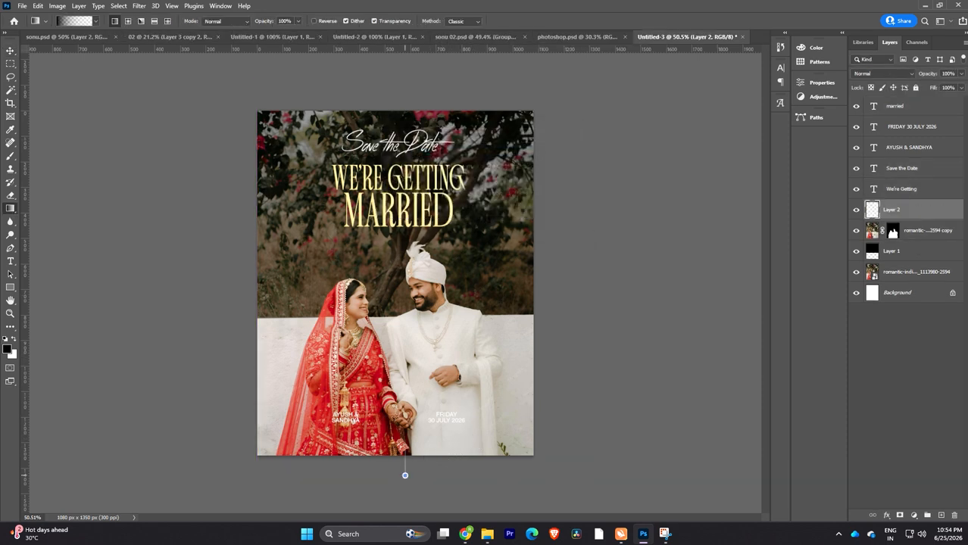
{"action": "left_click_drag", "start_coordinate": [405, 475], "coordinate": [404, 475]}
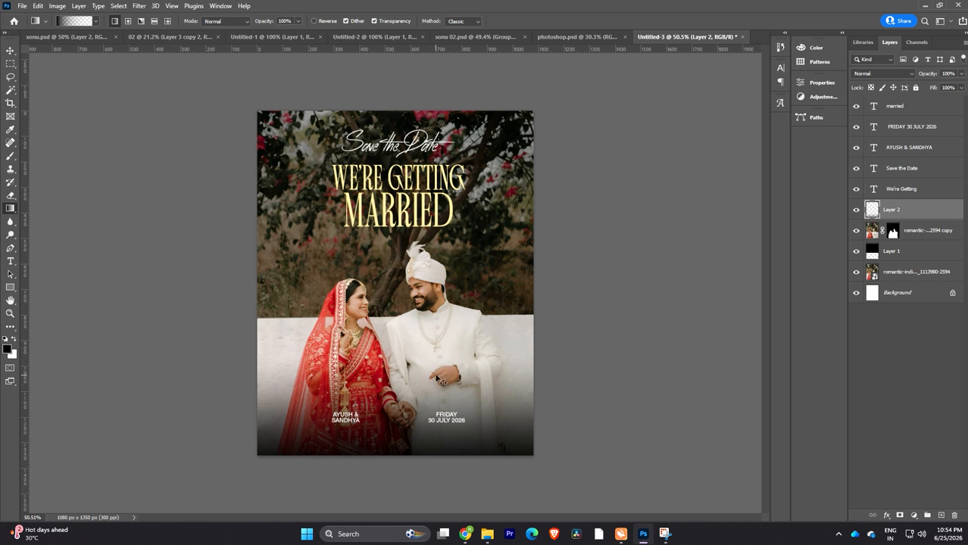
- Stretch the black gradient on Layer 2 upward to just below the top edge of the white wall
{"action": "key", "text": "ctrl+t"}
{"action": "key", "text": "Return"}
{"action": "key", "text": "ctrl+t"}
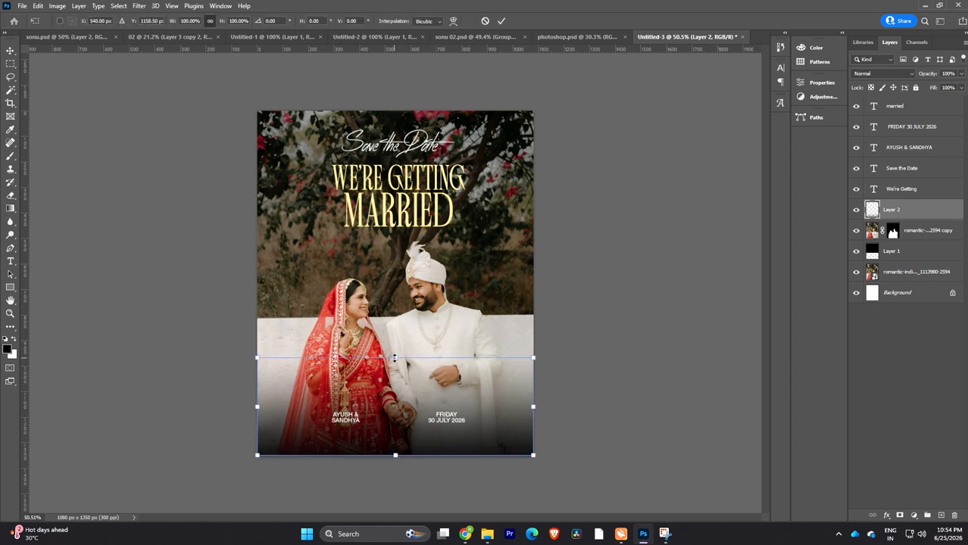
{"action": "left_click_drag", "start_coordinate": [390, 401], "coordinate": [381, 321]}
{"action": "key", "text": "Return"}
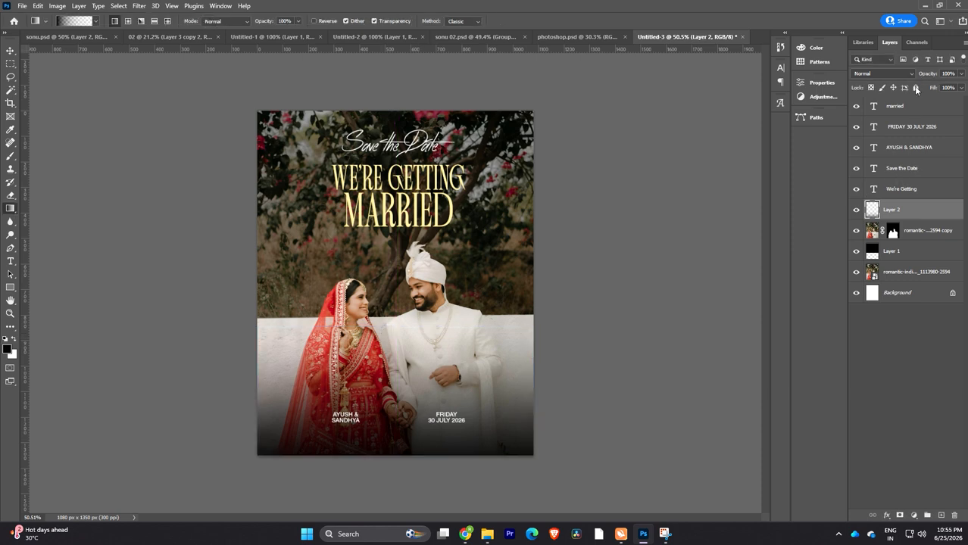
- Lower the opacity of the gradient on Layer 2 to 36%
{"action": "left_click", "coordinate": [960, 74]}
{"action": "left_click_drag", "start_coordinate": [960, 83], "coordinate": [931, 88]}
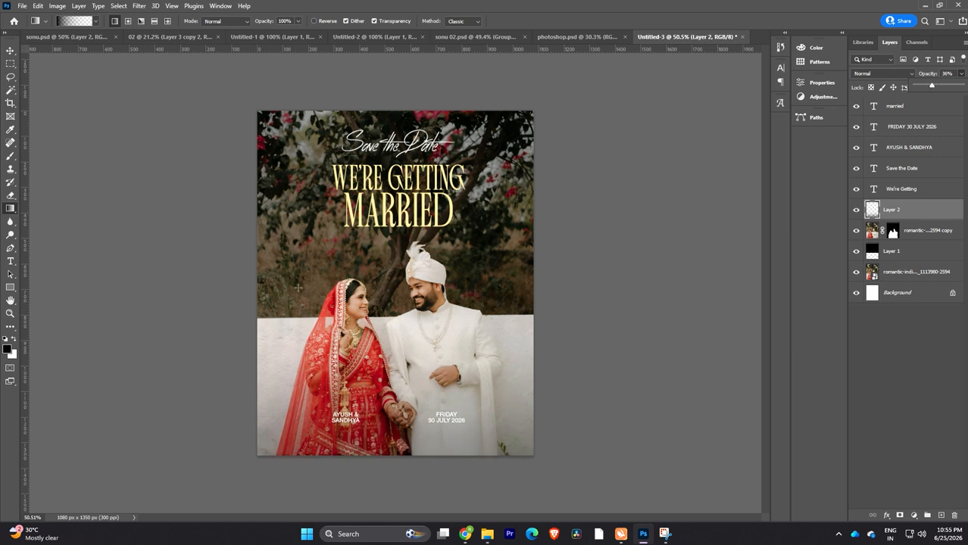
{"action": "left_click", "coordinate": [10, 49]}
{"action": "left_click_drag", "start_coordinate": [492, 438], "coordinate": [513, 325]}
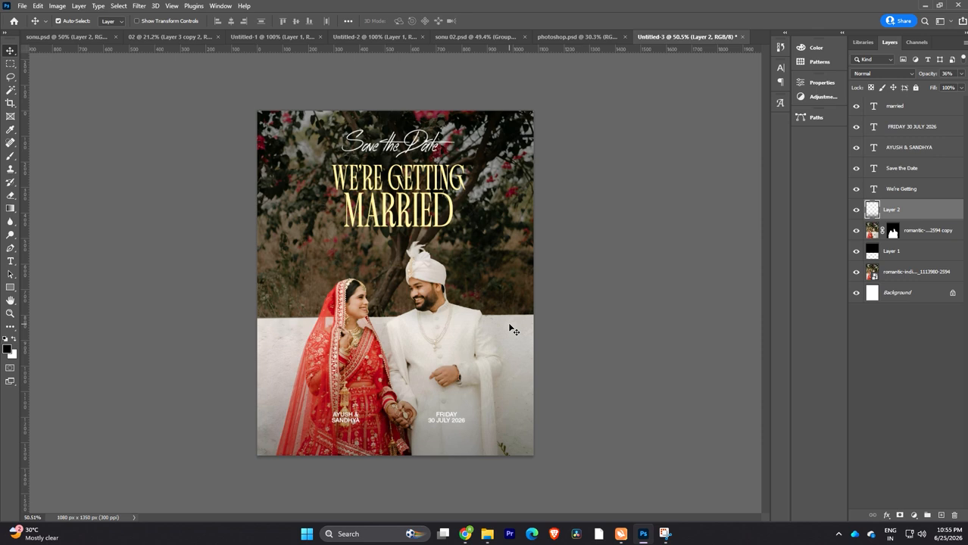
- Move the couple's names and the date text down together by about 20 px and deselect them
{"action": "left_click", "coordinate": [452, 422]}
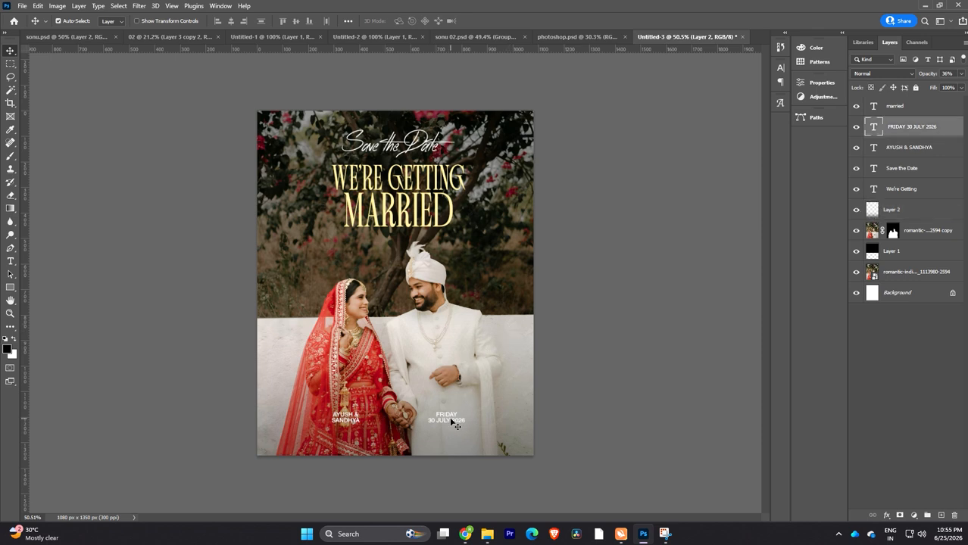
{"action": "left_click", "coordinate": [350, 419], "text": "shift"}
{"action": "key", "text": "shift+Down"}
{"action": "key", "text": "shift+Down"}
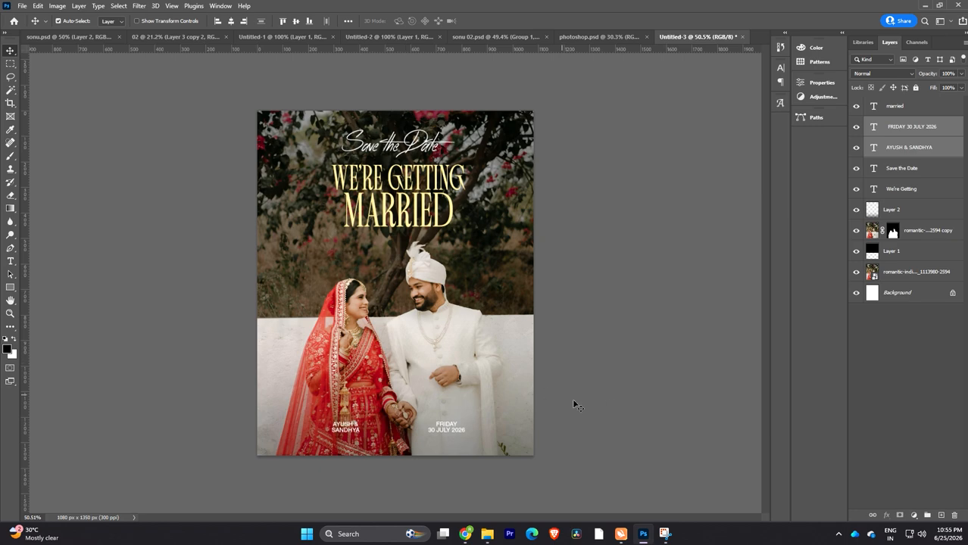
{"action": "left_click", "coordinate": [627, 402]}
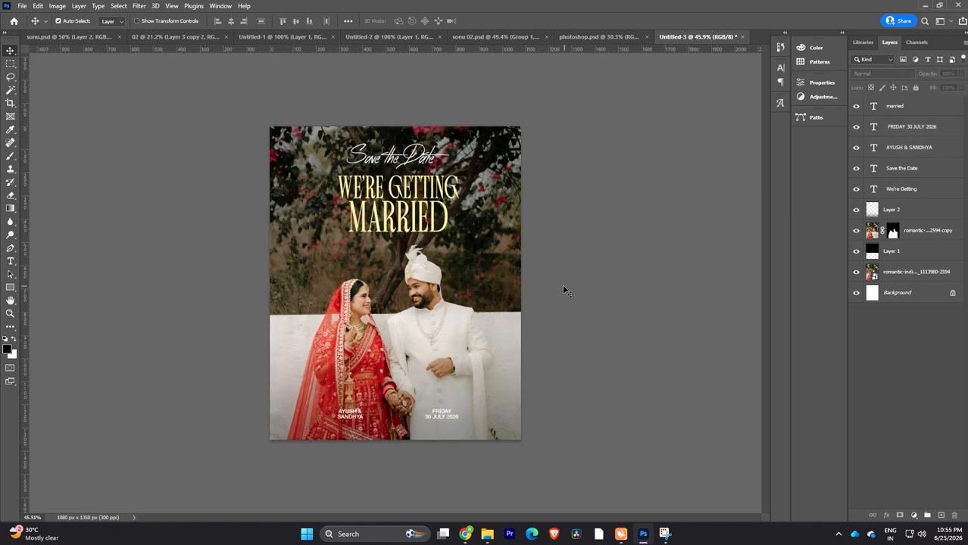